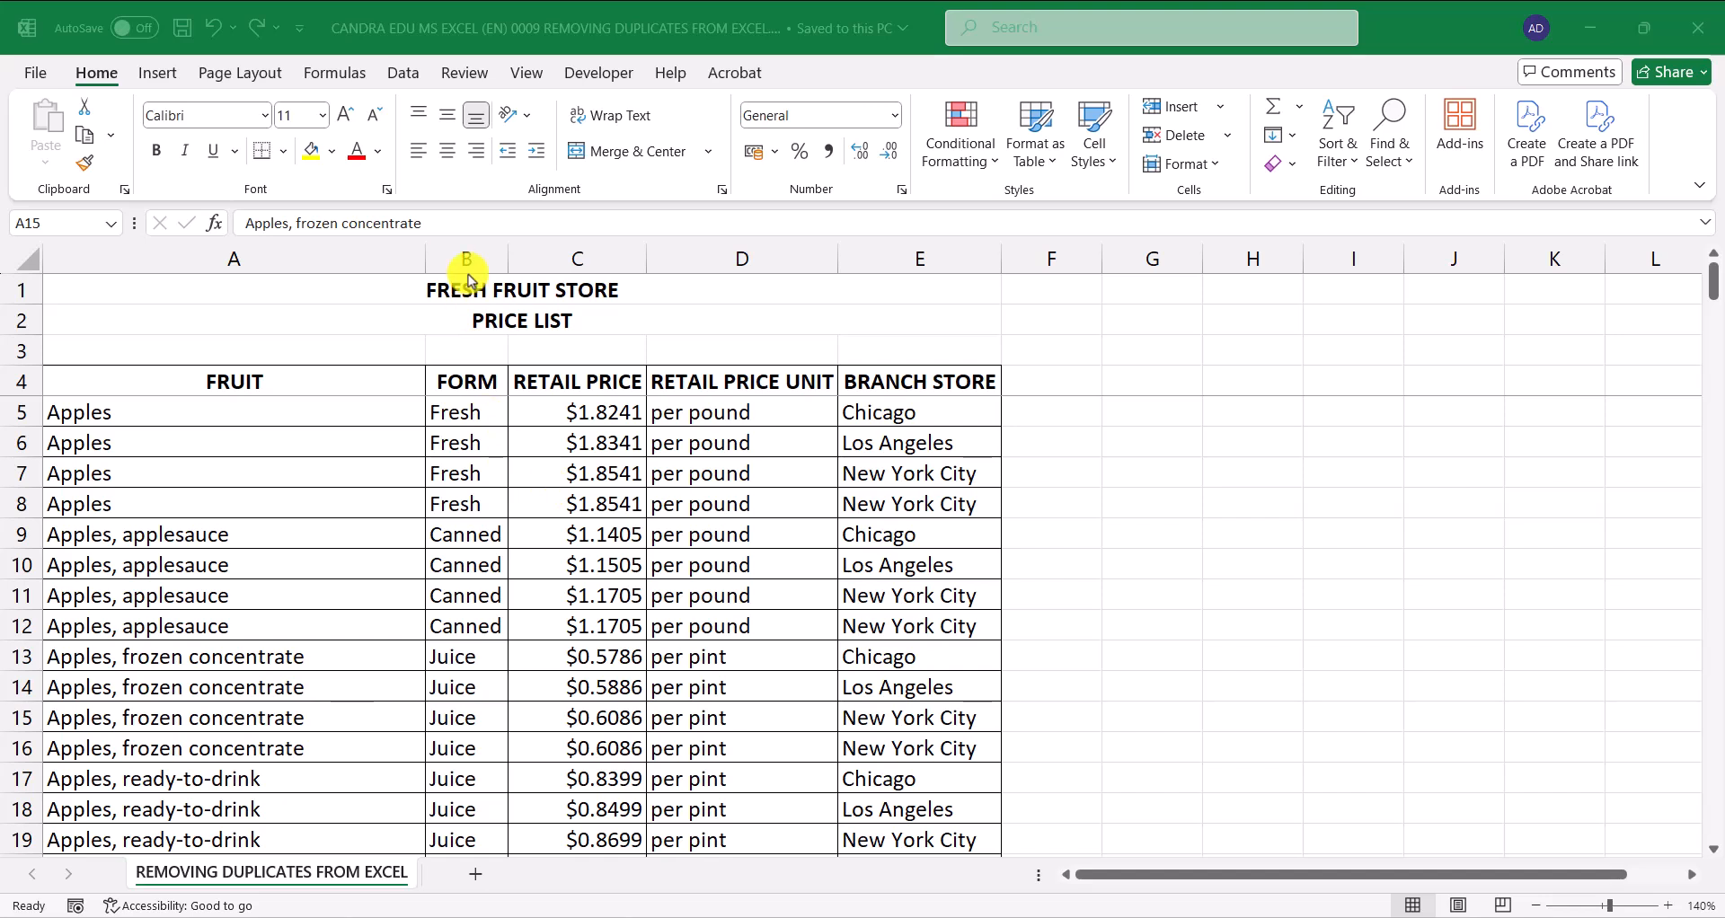
Examine the price list's title and its column headers from FRUIT to BRANCH STORE
click(497, 320)
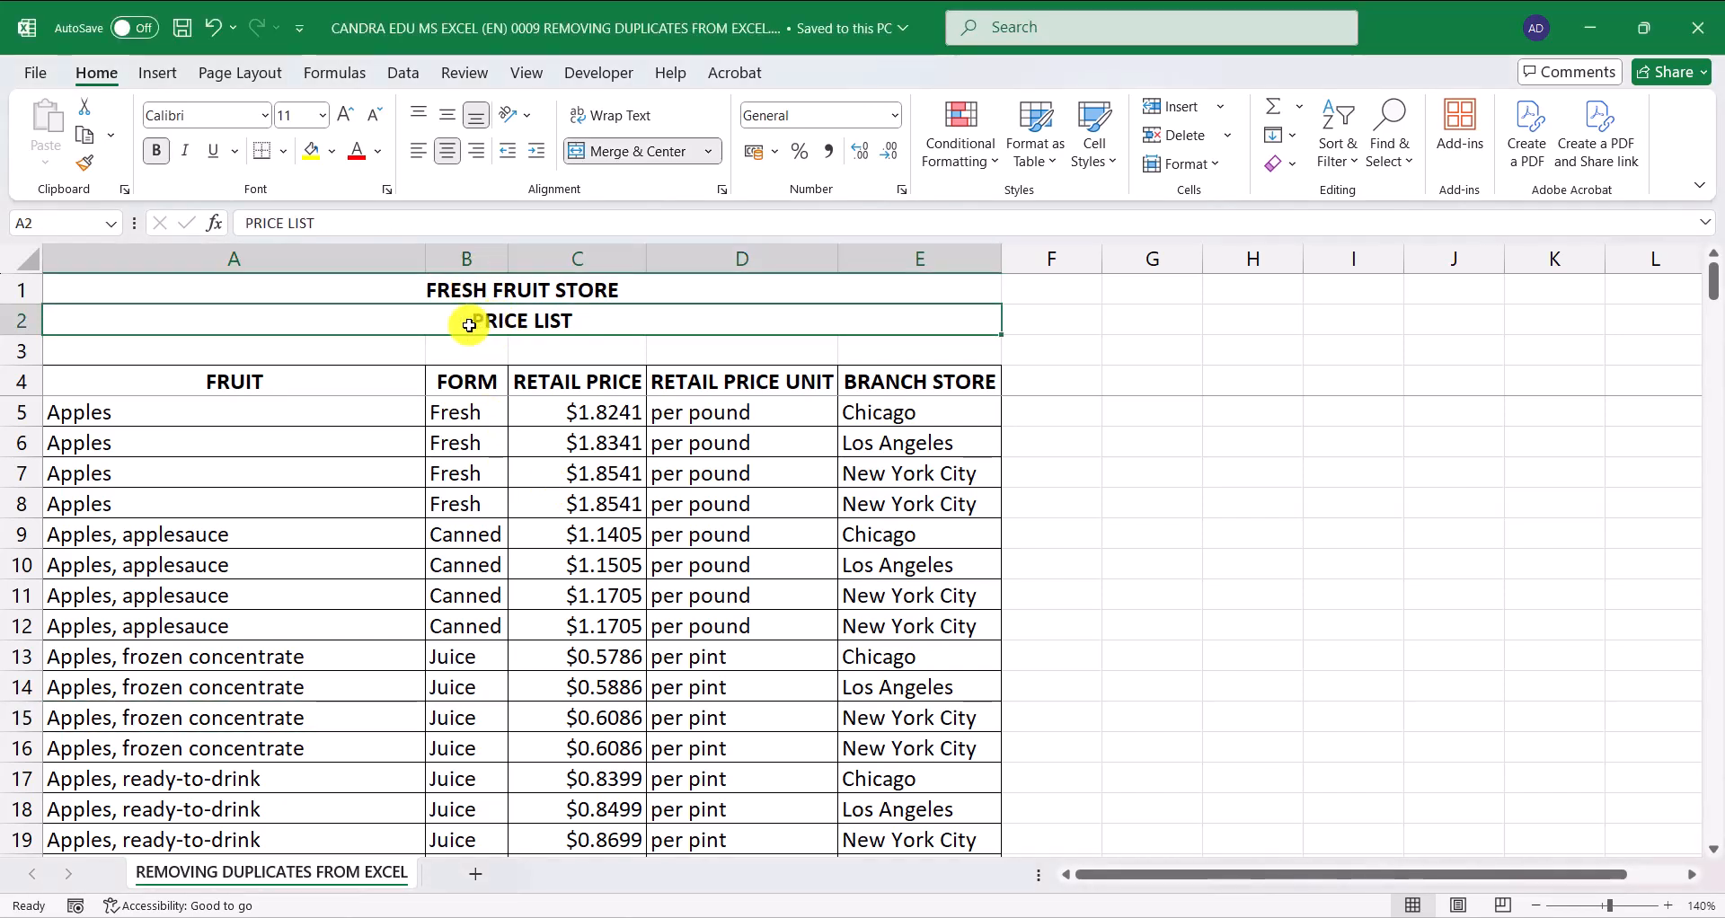
click(321, 384)
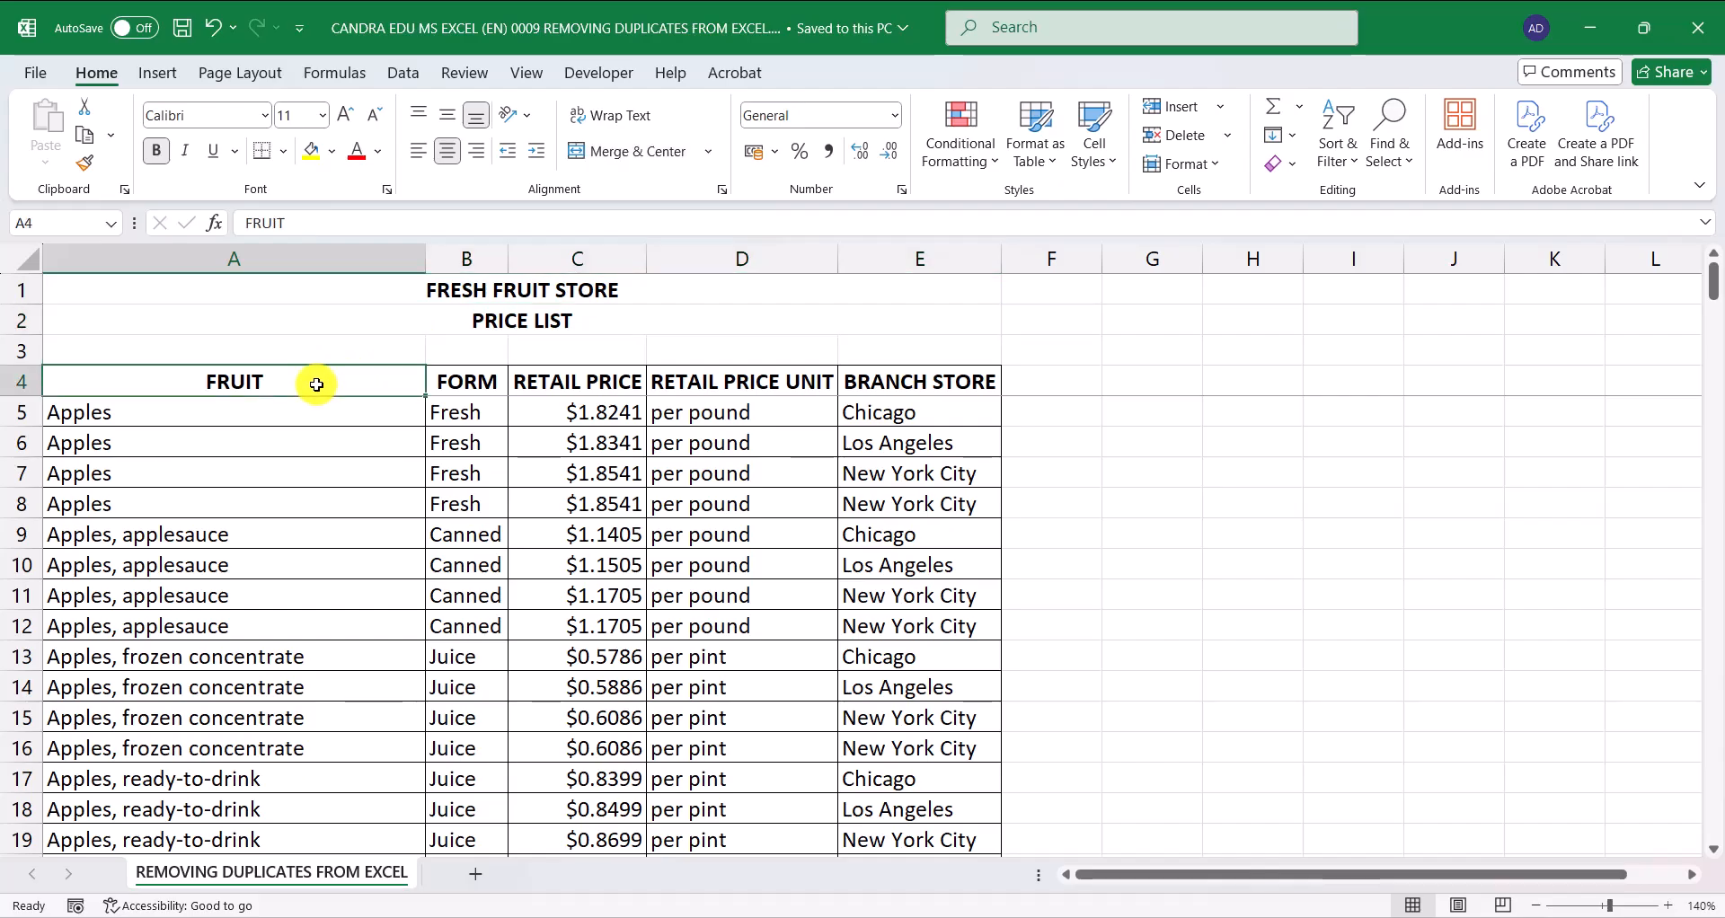
click(482, 381)
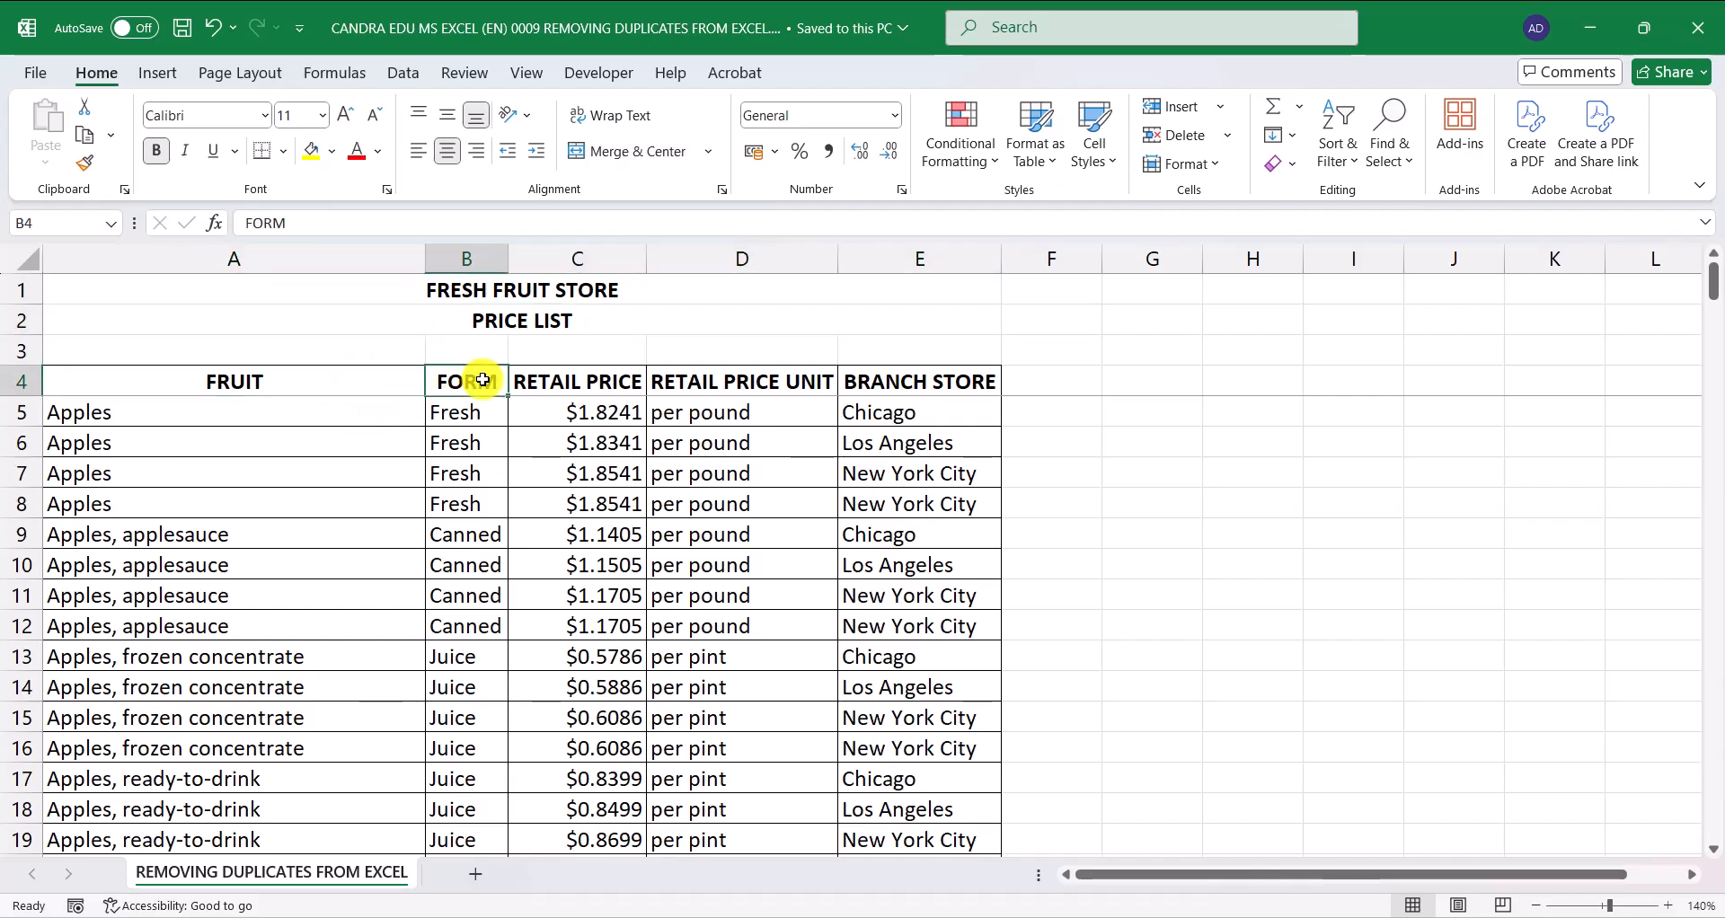
click(586, 382)
click(714, 387)
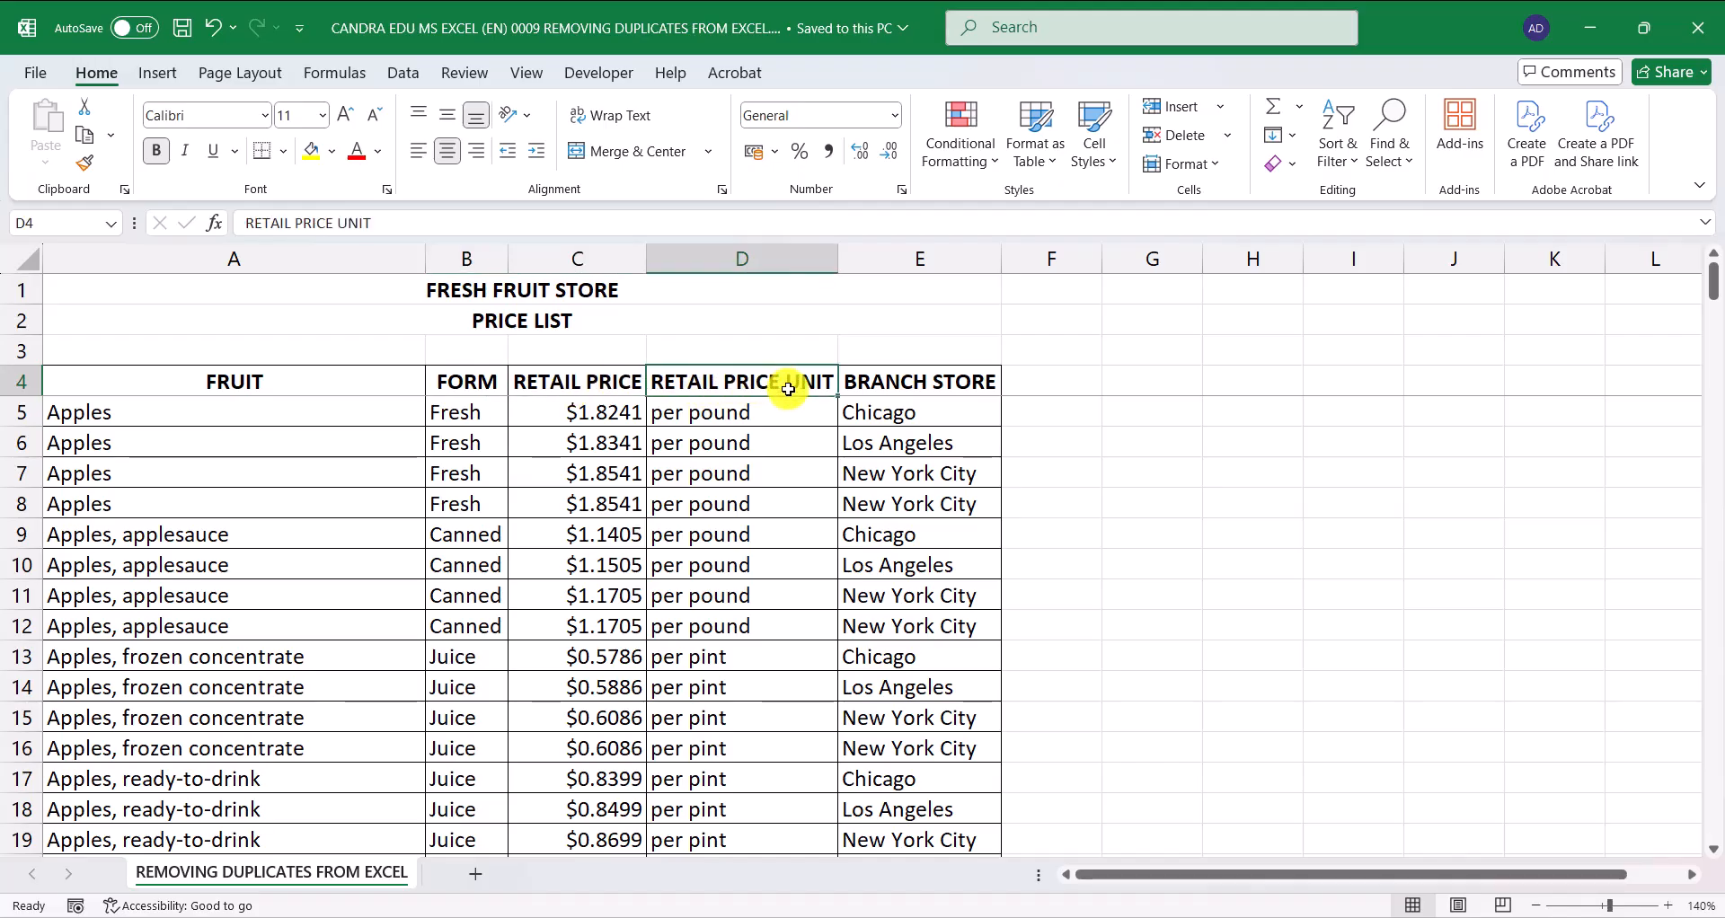
click(924, 382)
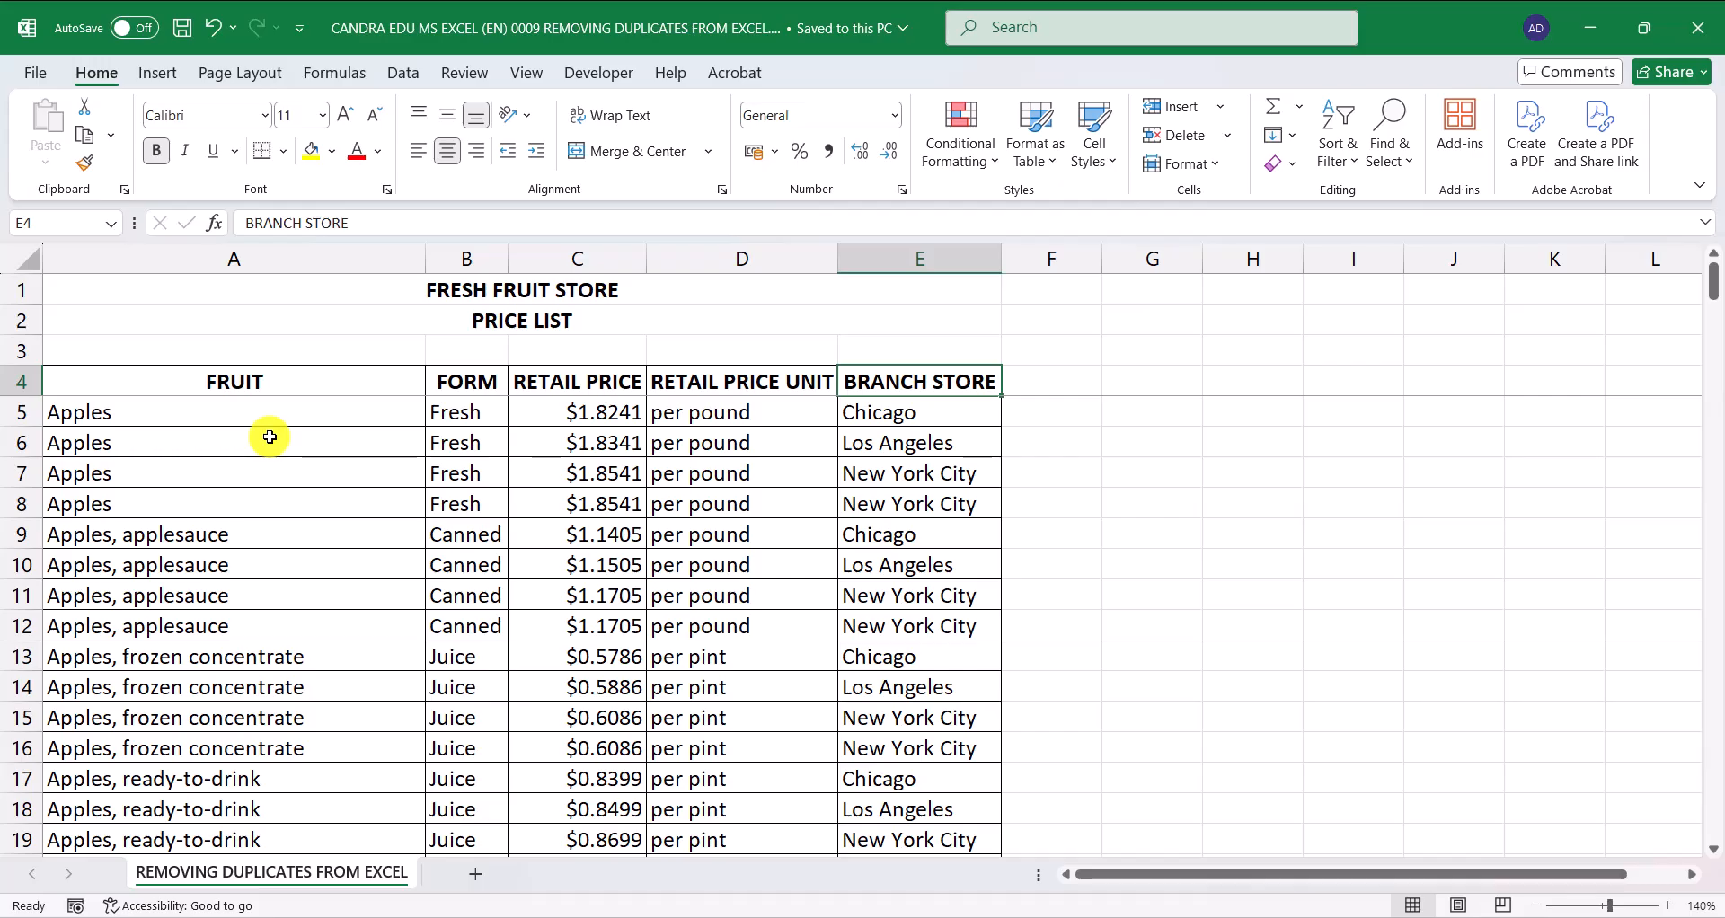
Compare the two New York City entries for fresh Apples in rows 7 and 8, field by field
click(189, 485)
click(476, 473)
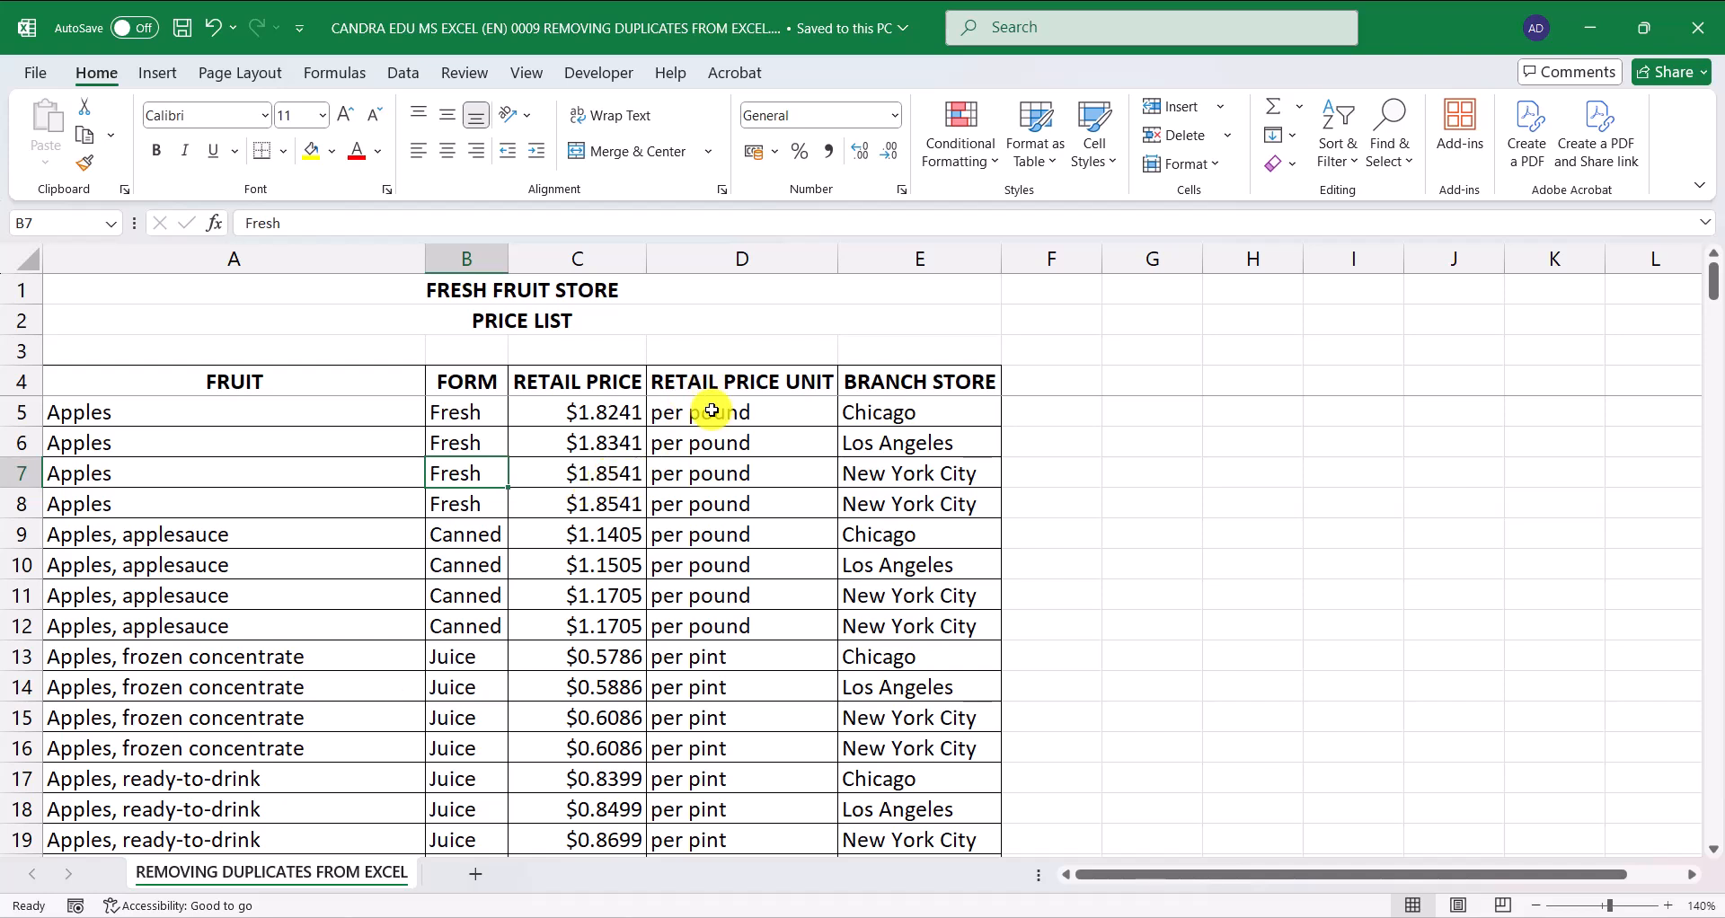
click(698, 476)
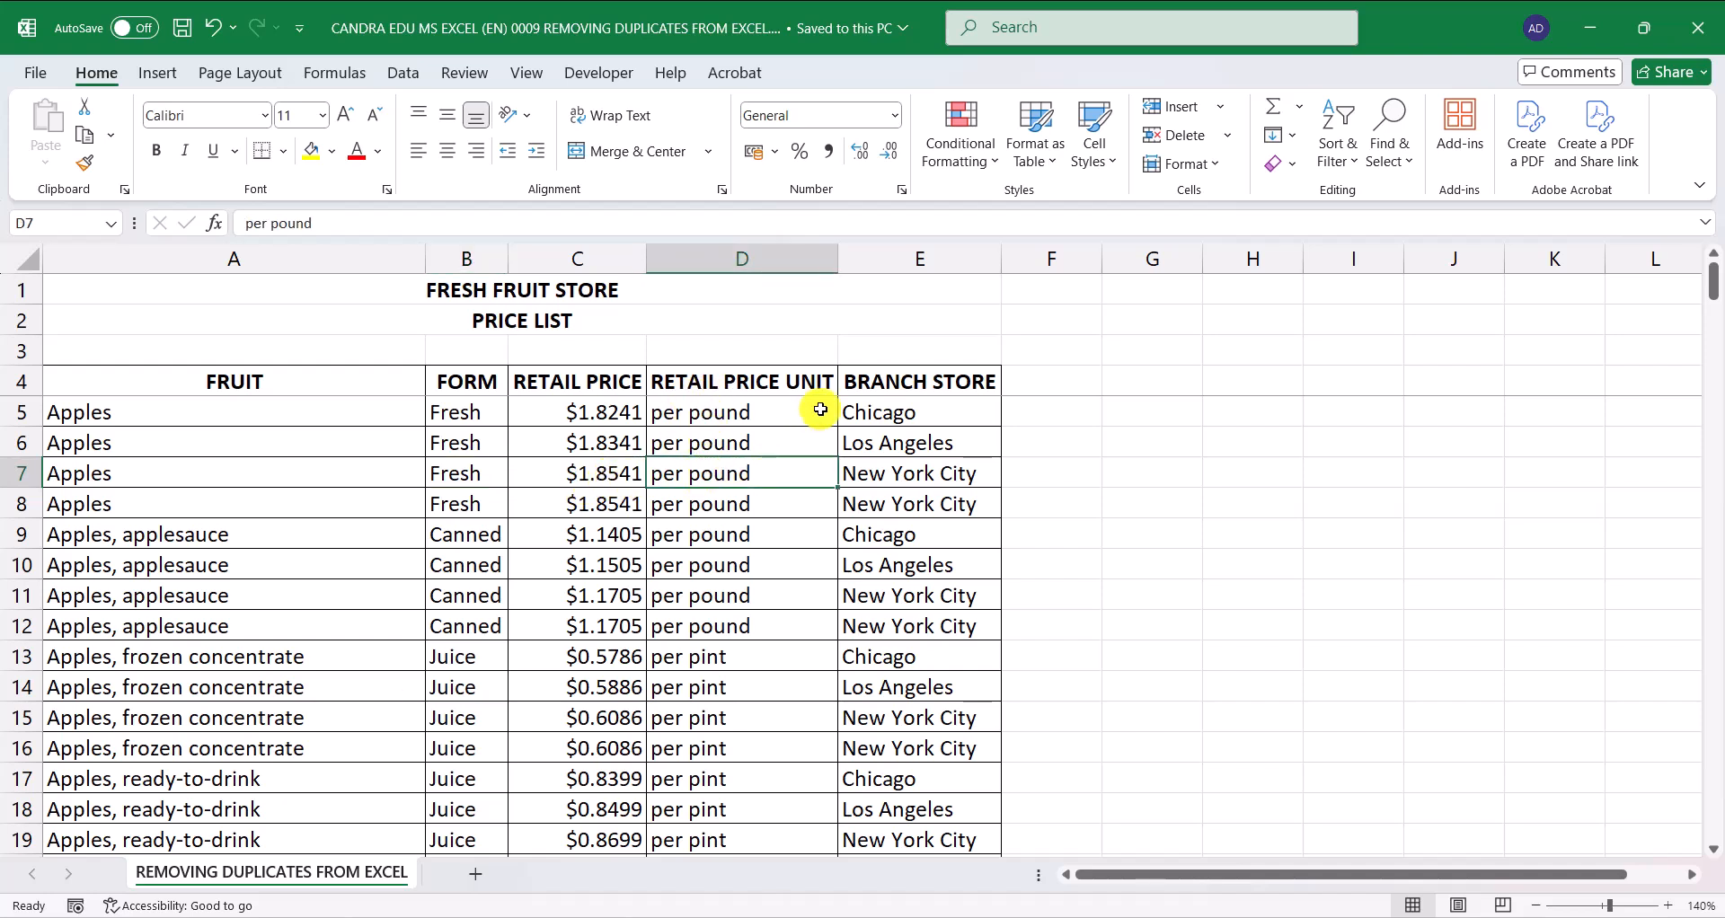
click(913, 475)
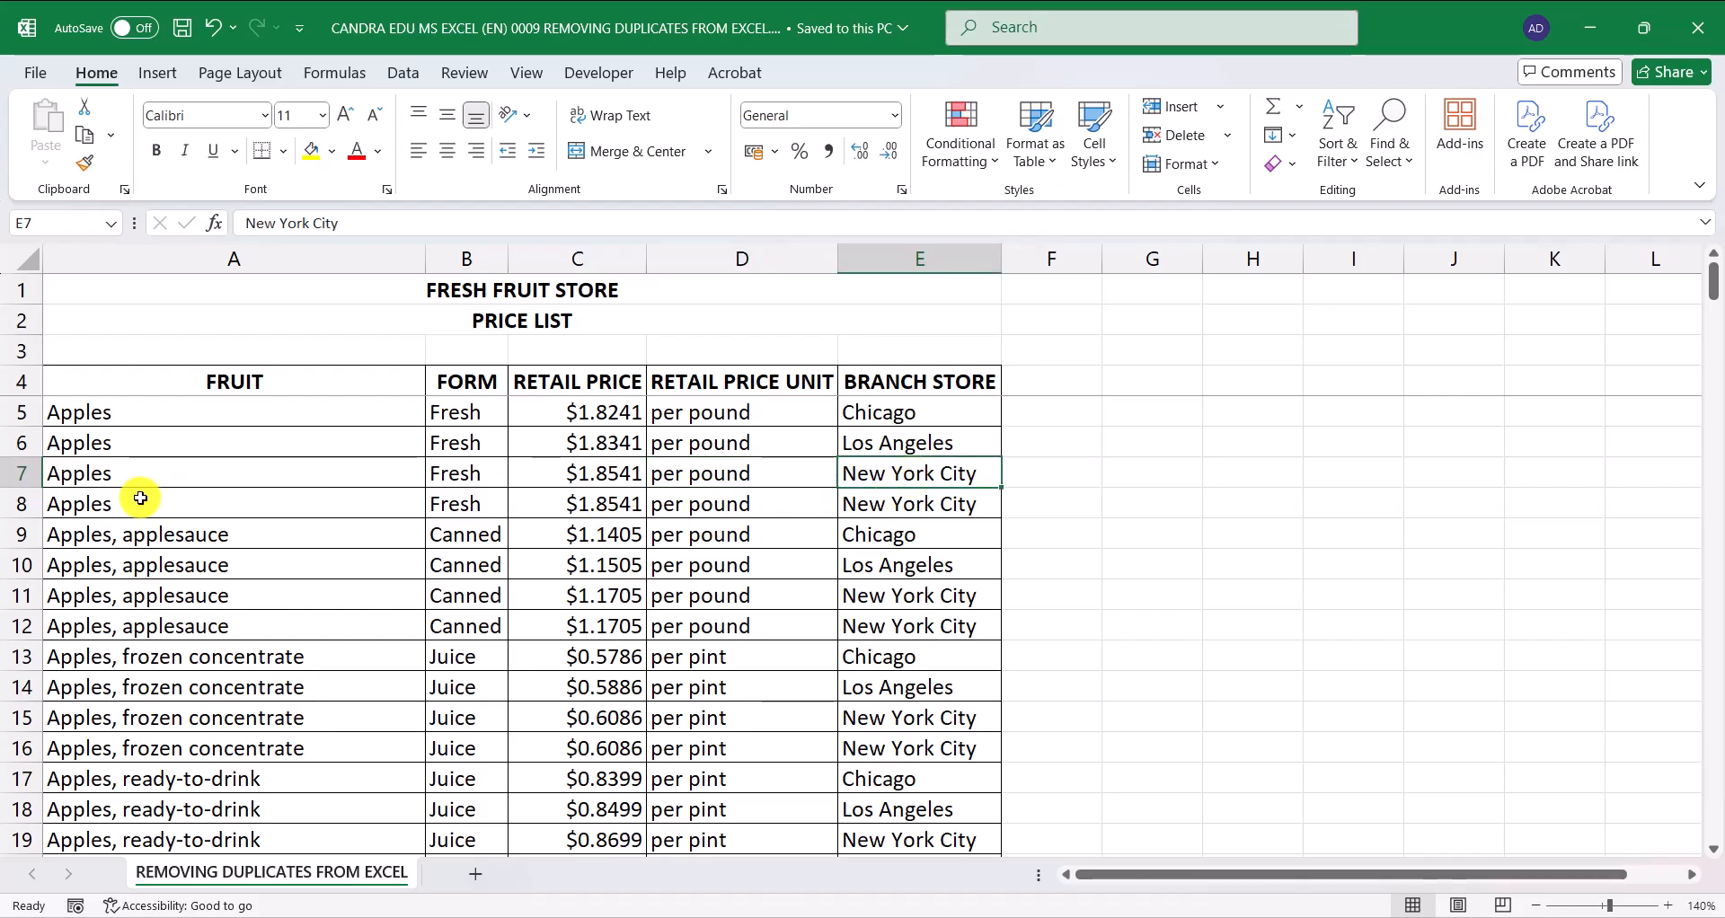
click(97, 511)
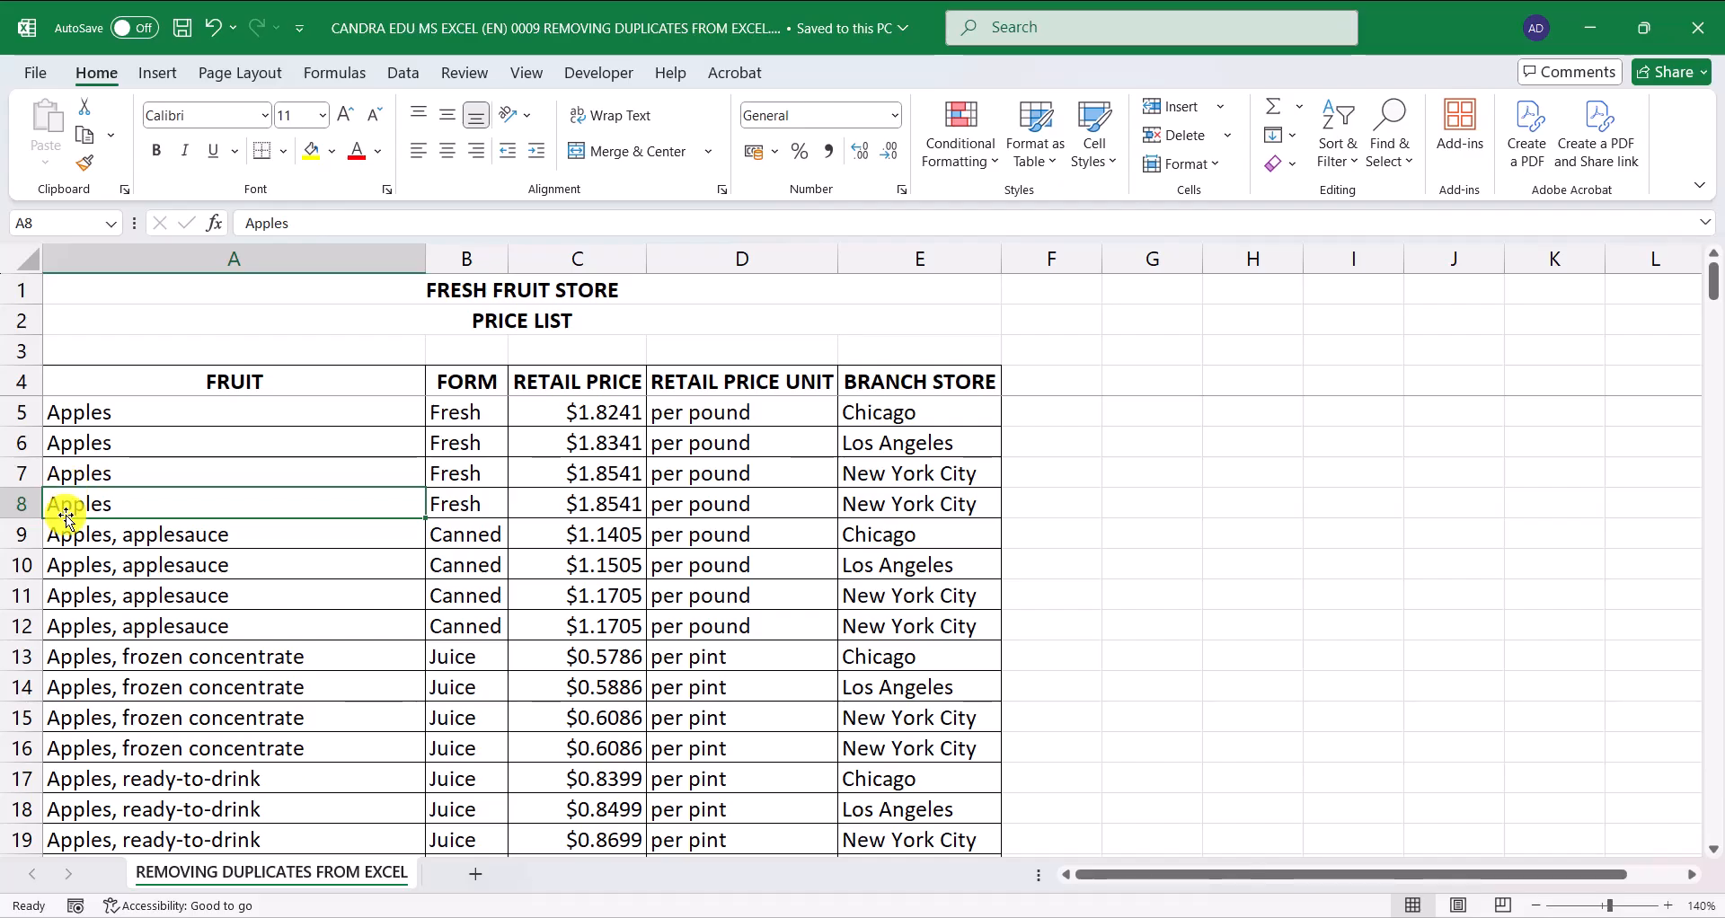
click(458, 501)
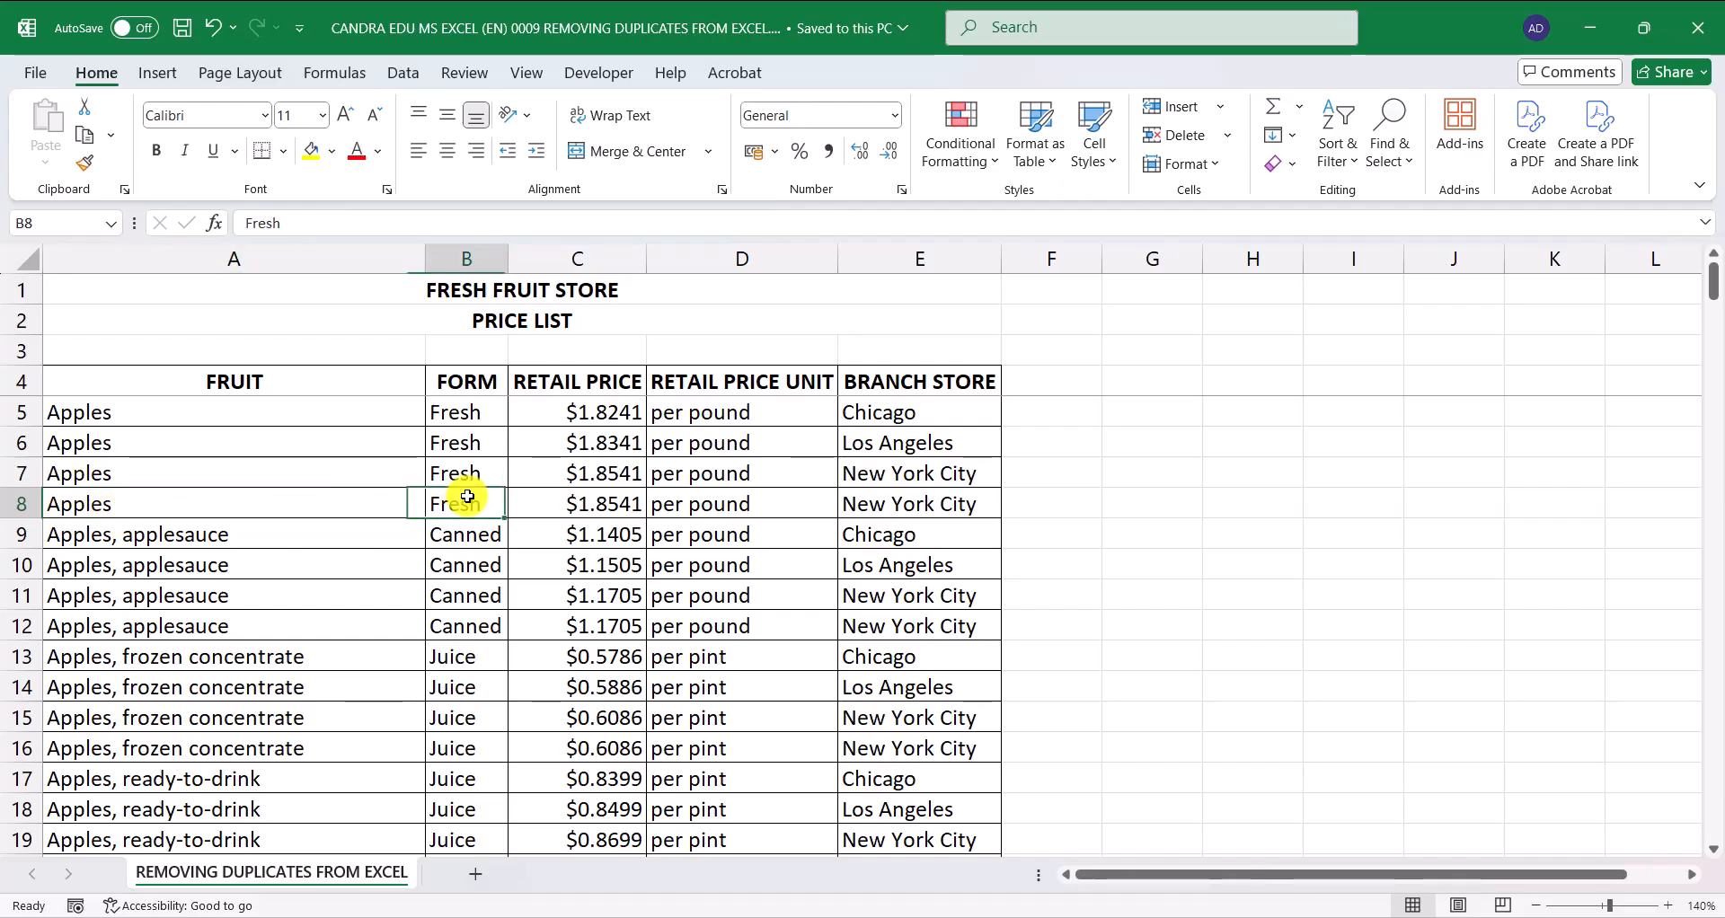
click(589, 505)
click(724, 505)
click(910, 505)
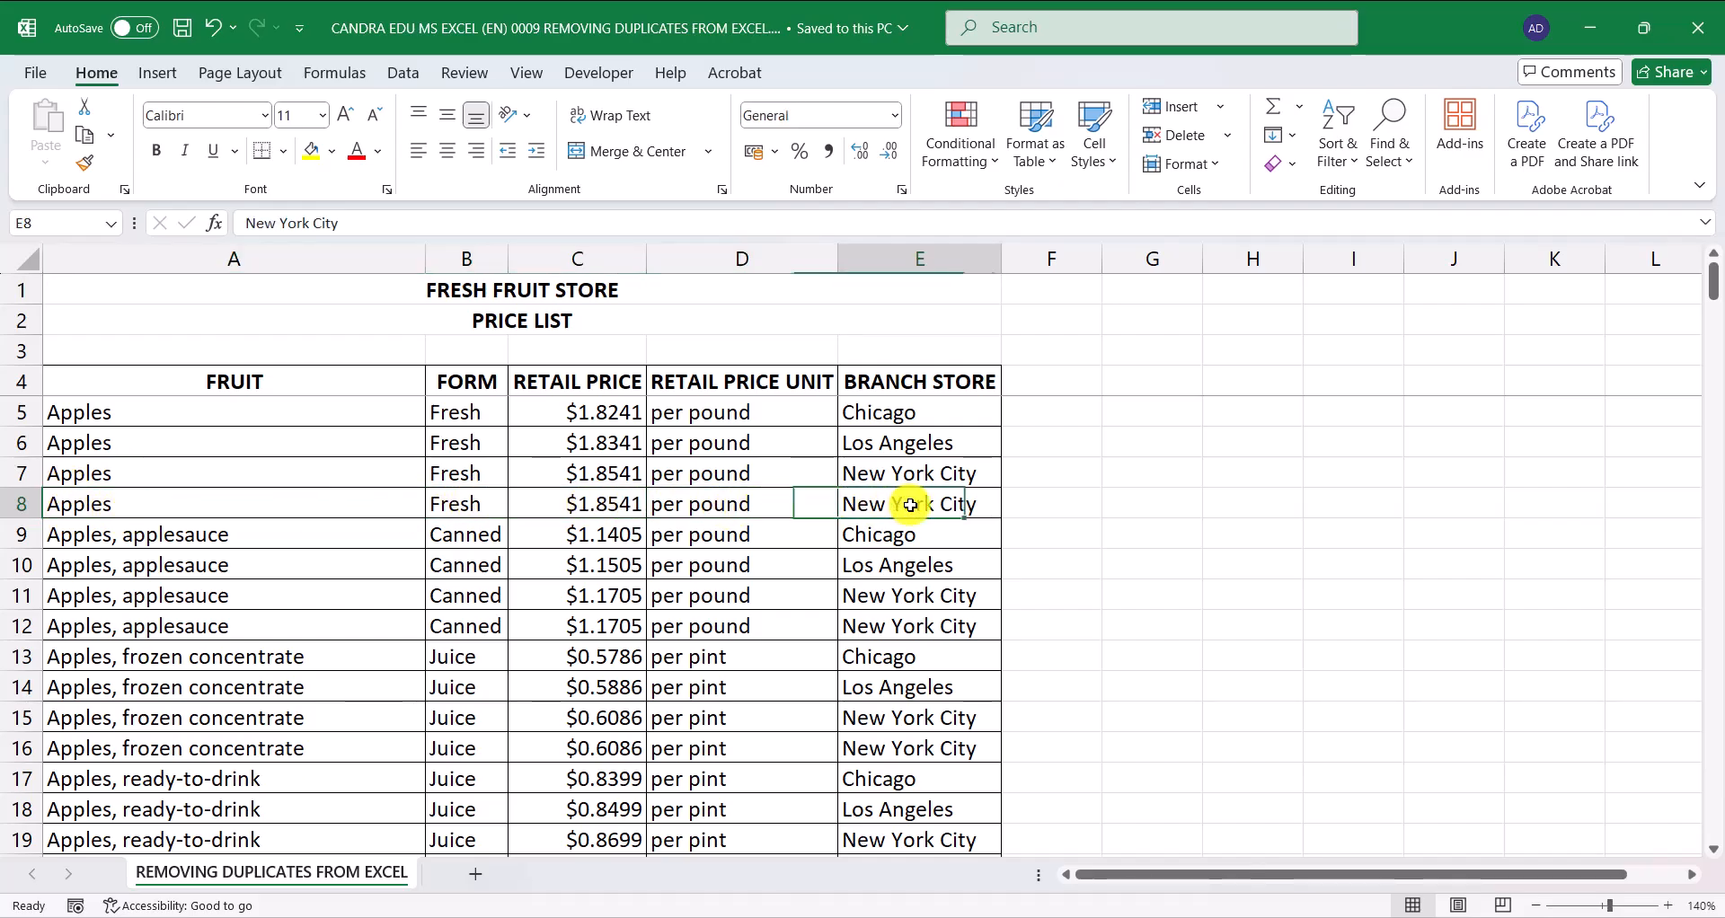
Compare the New York City entries for Apples, frozen concentrate in rows 15 and 16
scroll(394, 503, down, 1)
scroll(394, 503, down, 4)
scroll(392, 500, up, 4)
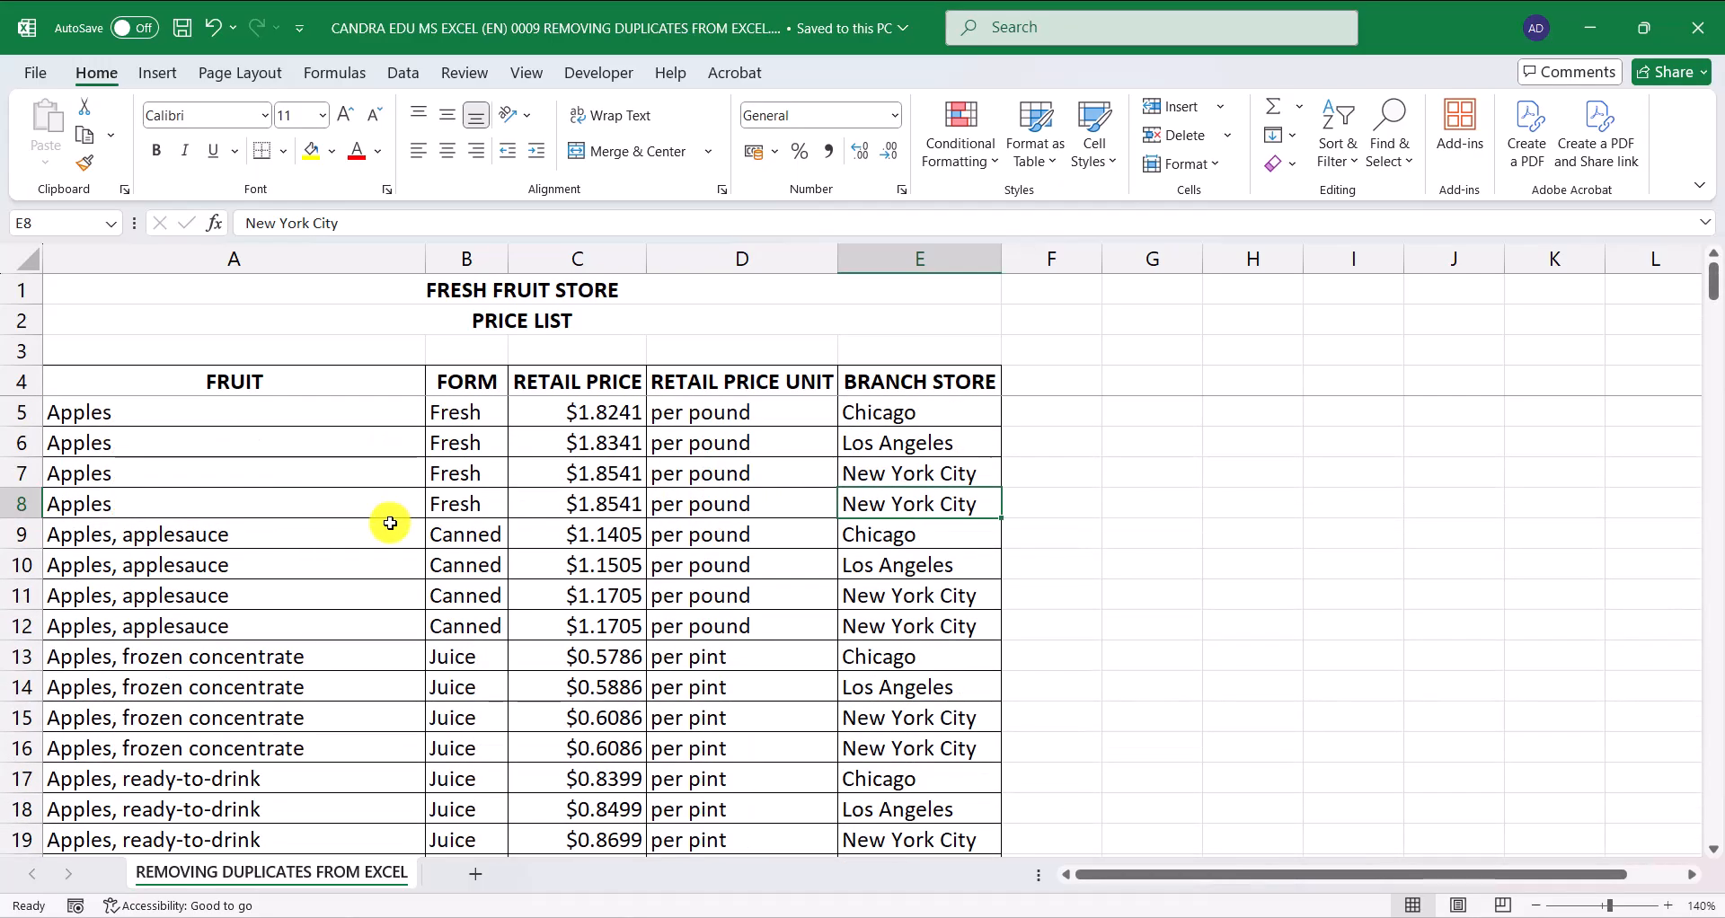
click(261, 504)
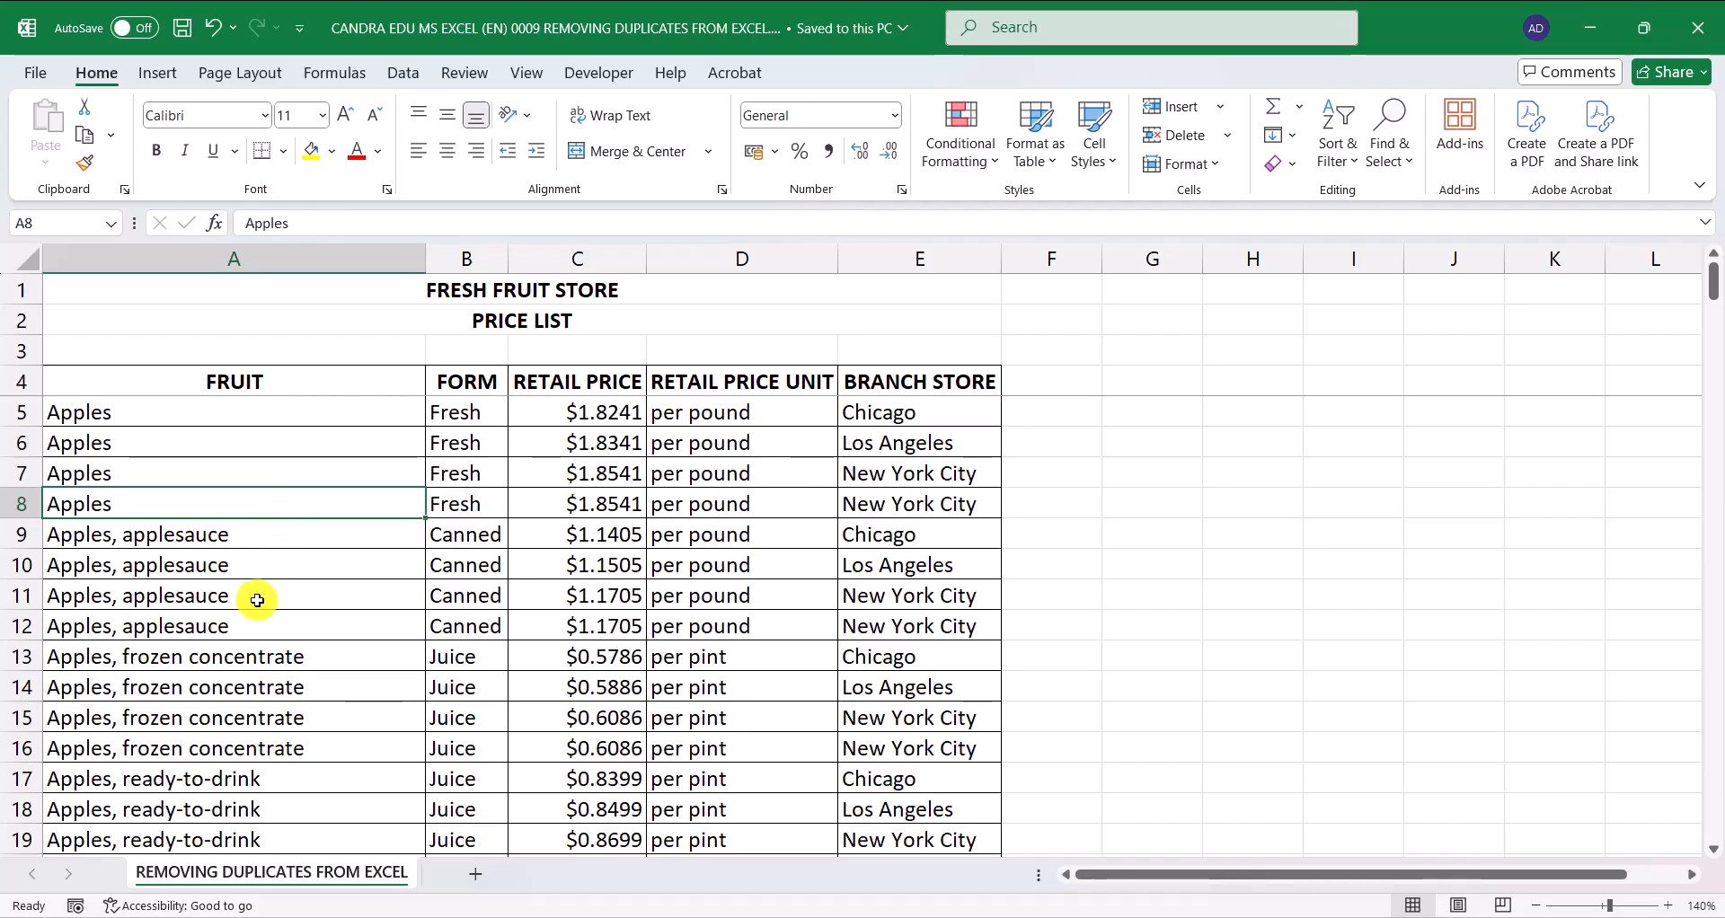
click(194, 718)
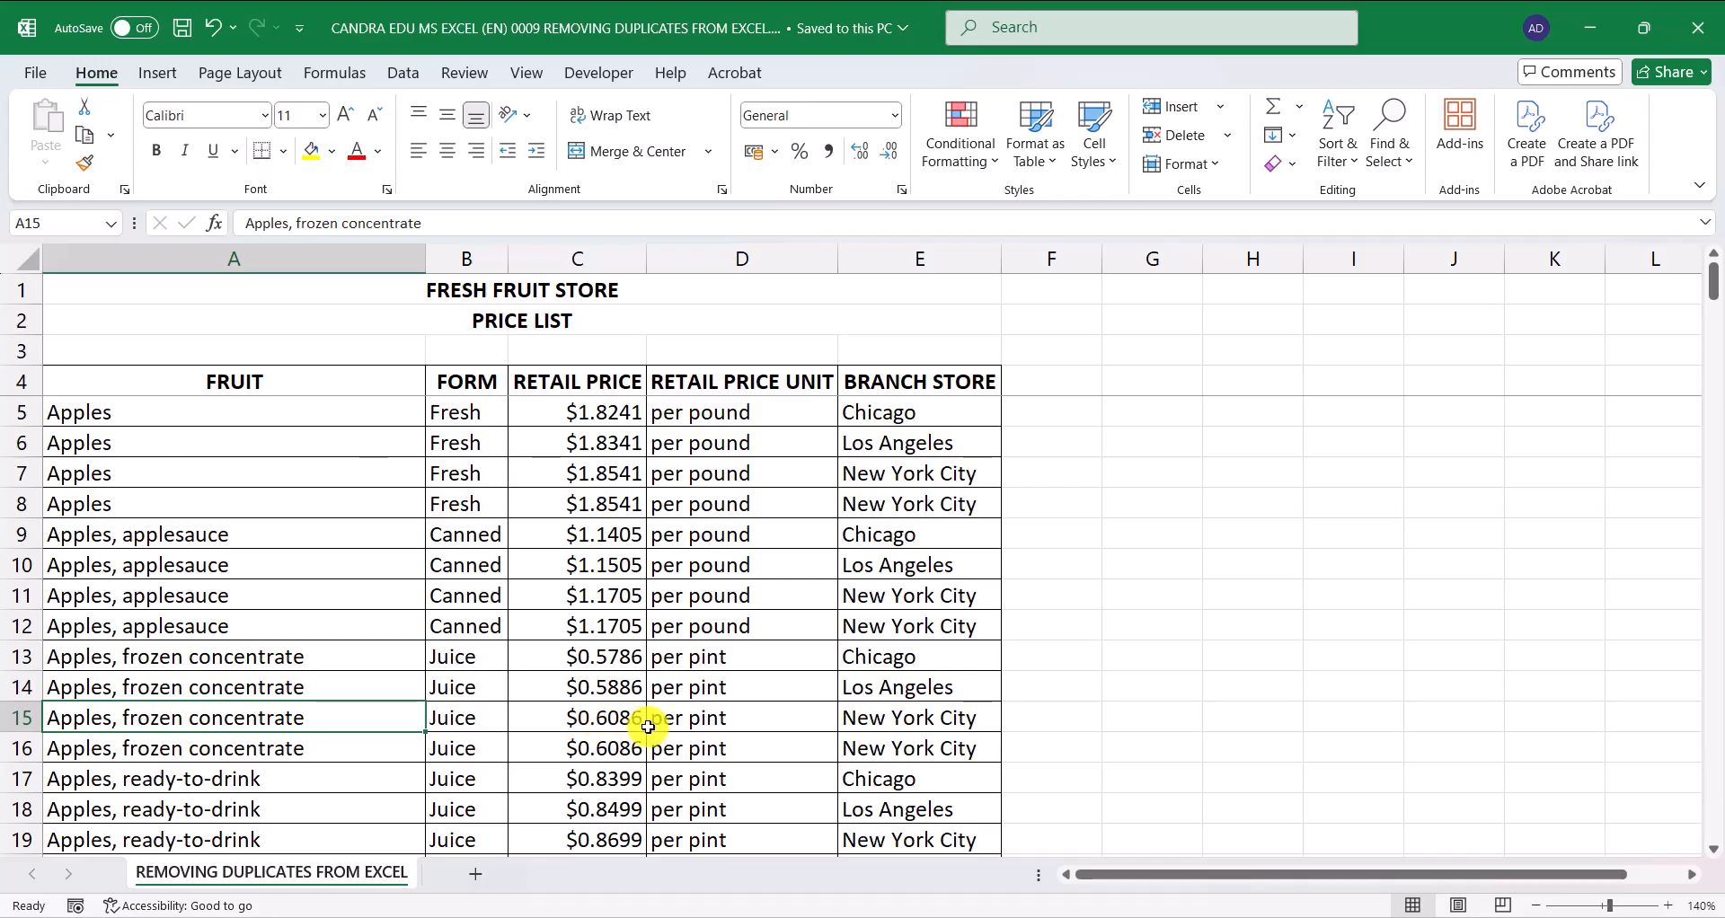
click(956, 719)
click(287, 760)
click(957, 745)
drag(863, 751, 173, 748)
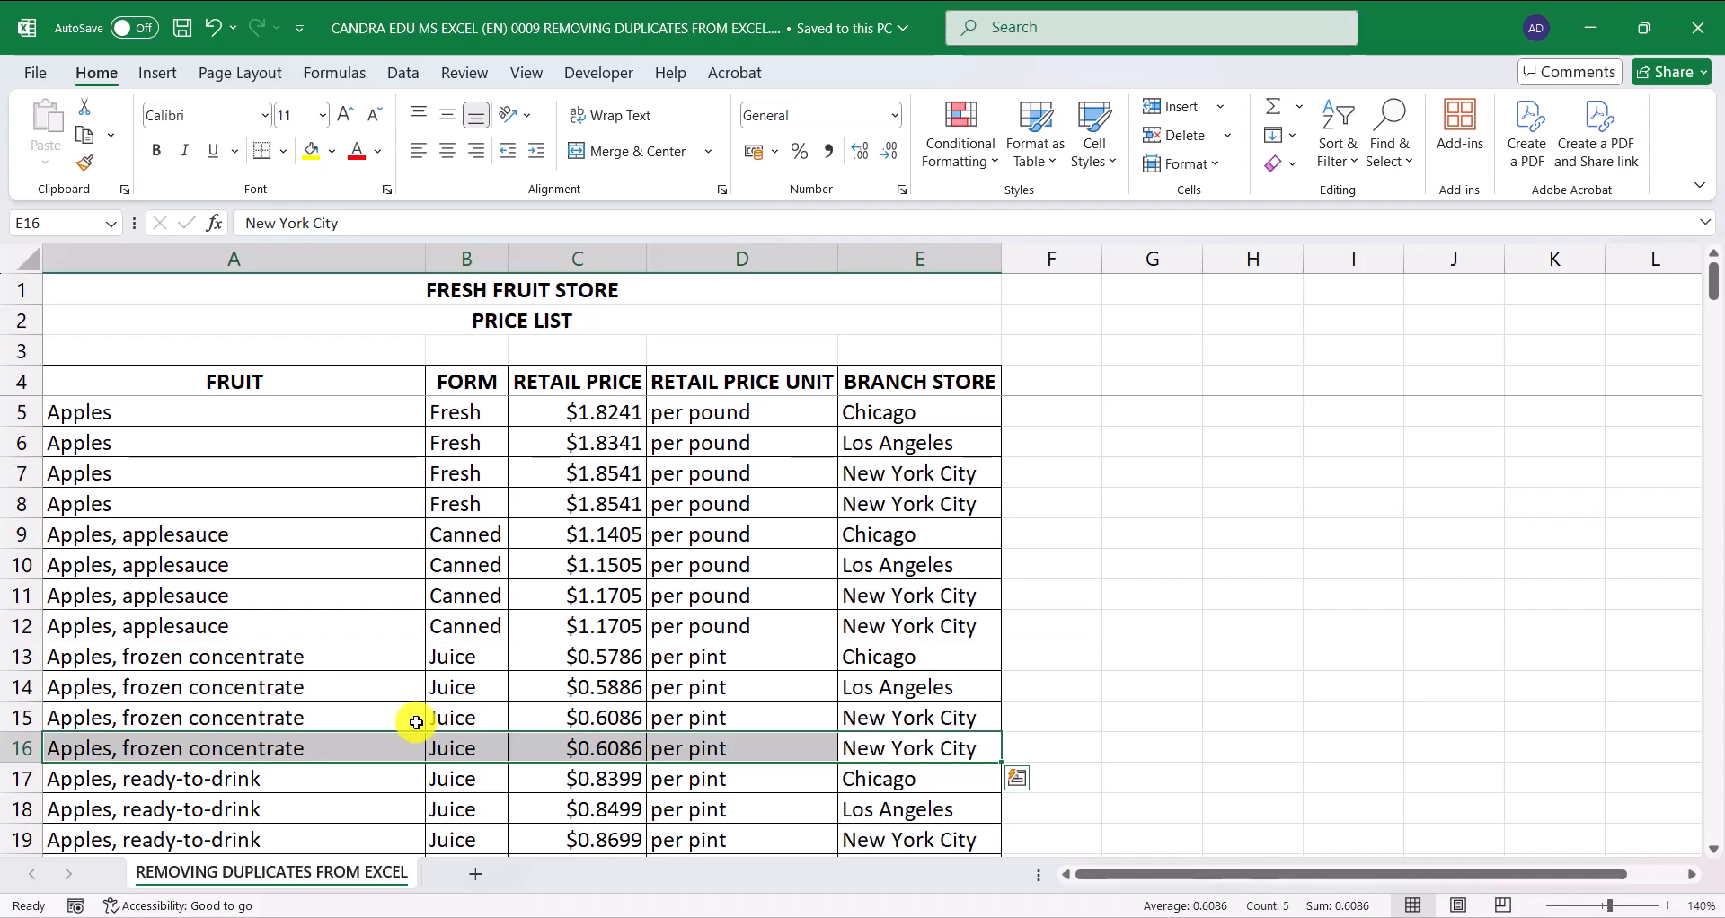
Delete the duplicate New York City rows for fresh Apples (row 8) and Apples, frozen concentrate (row 15)
click(773, 517)
click(25, 504)
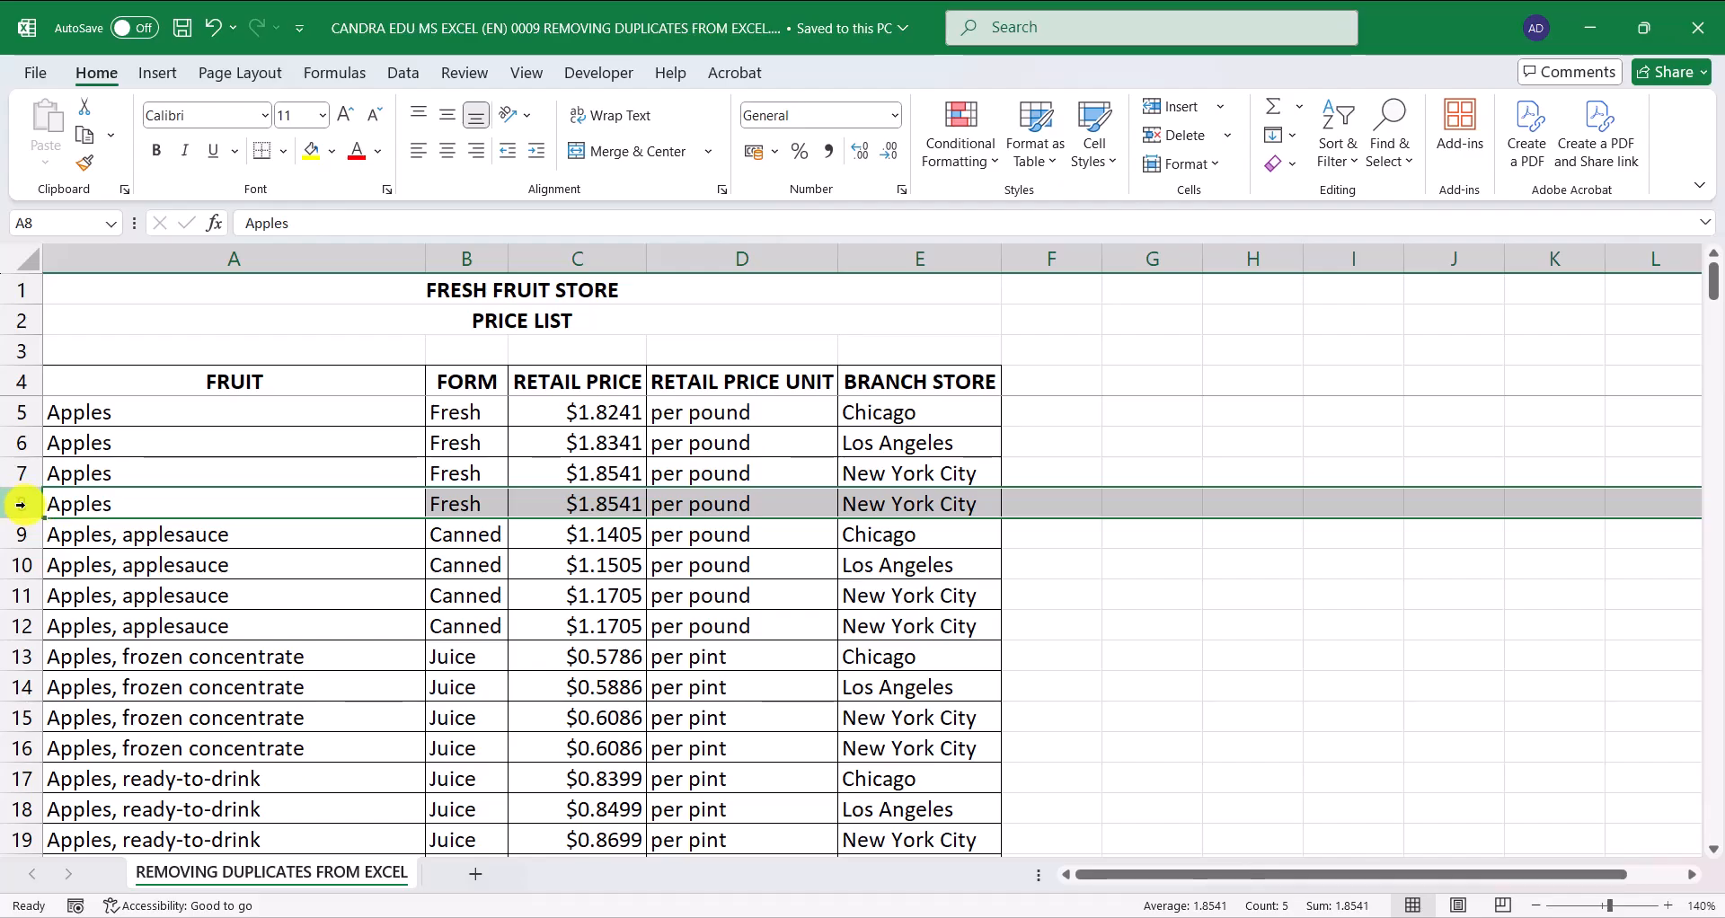
right_click(21, 506)
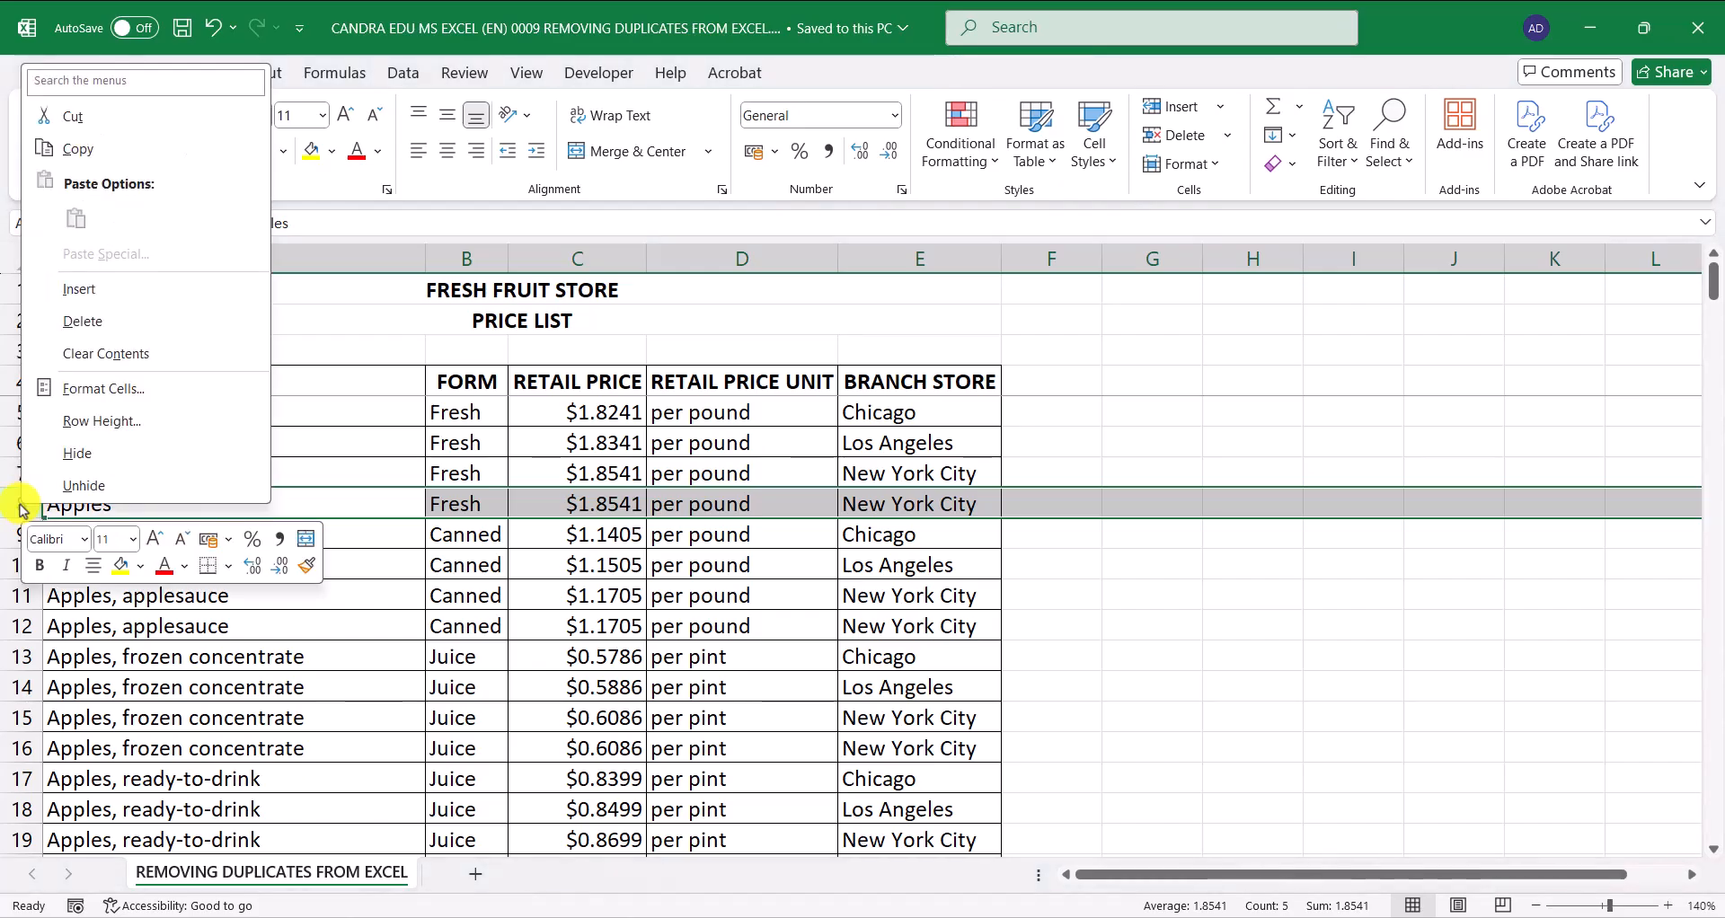
click(128, 331)
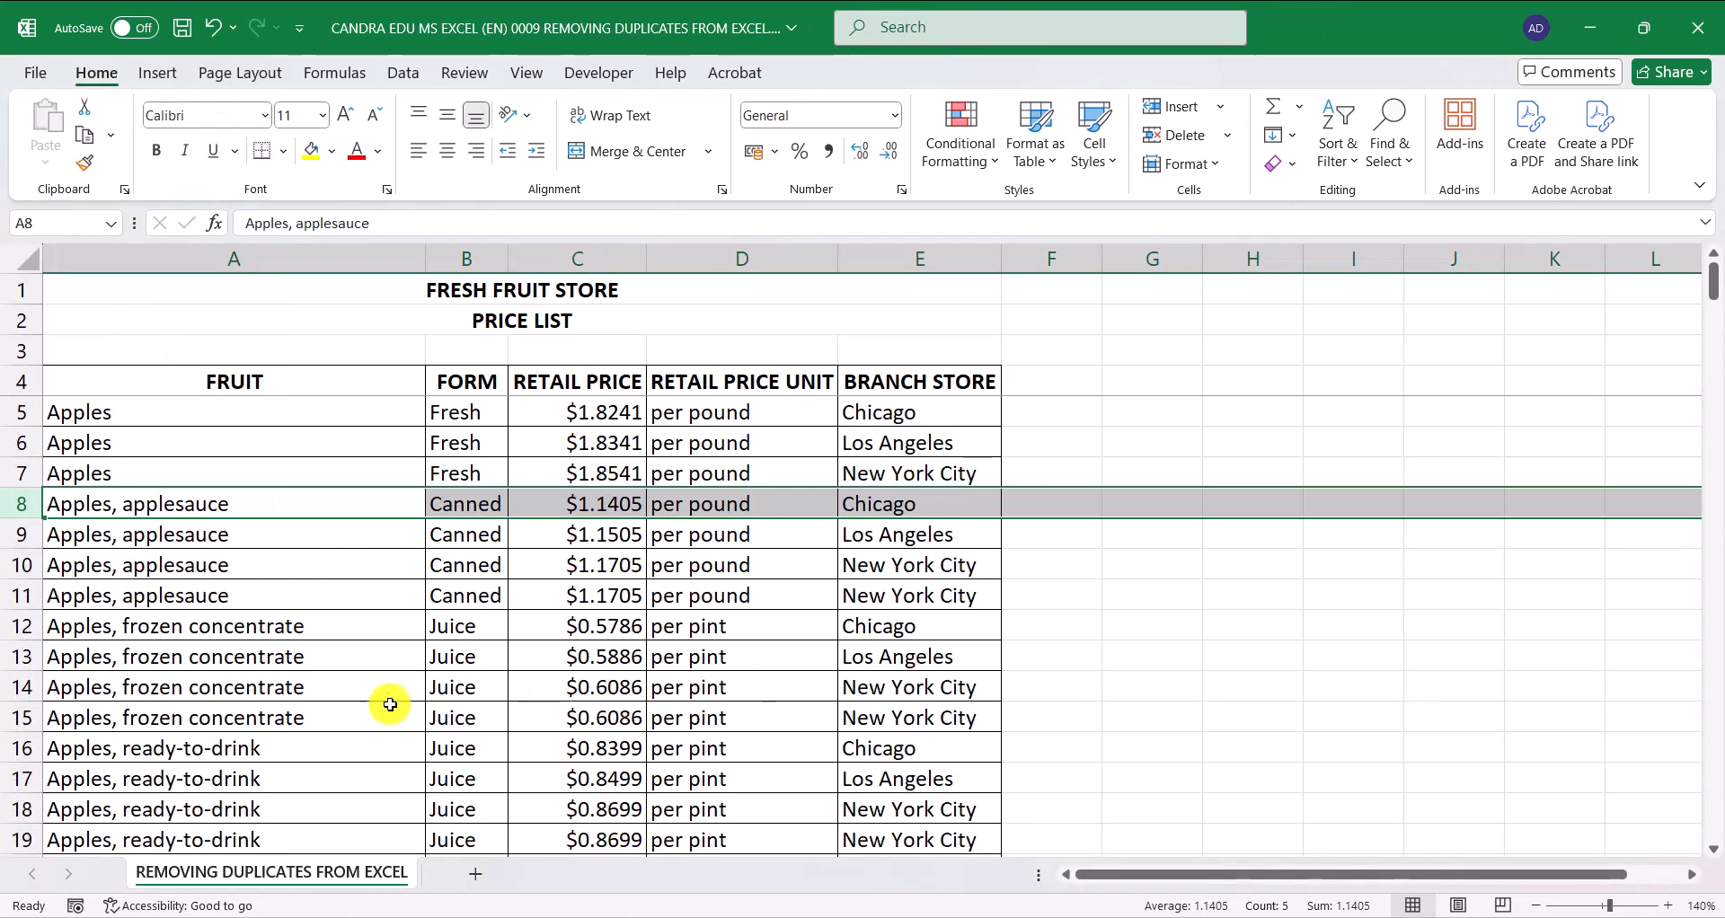
click(114, 718)
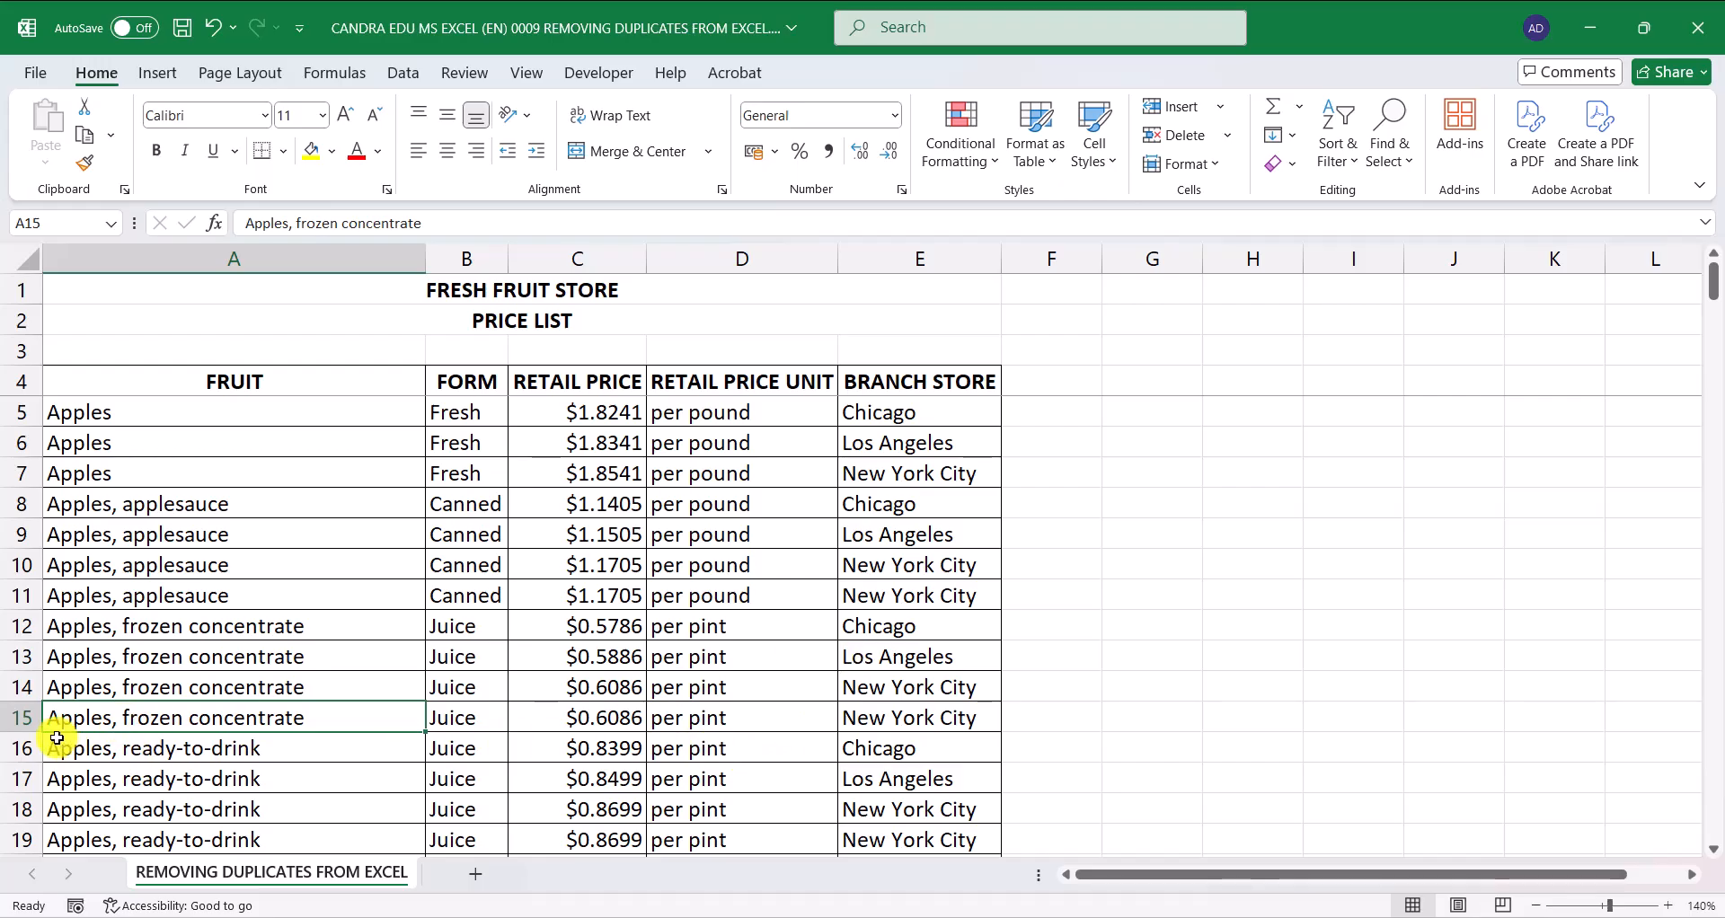
right_click(18, 715)
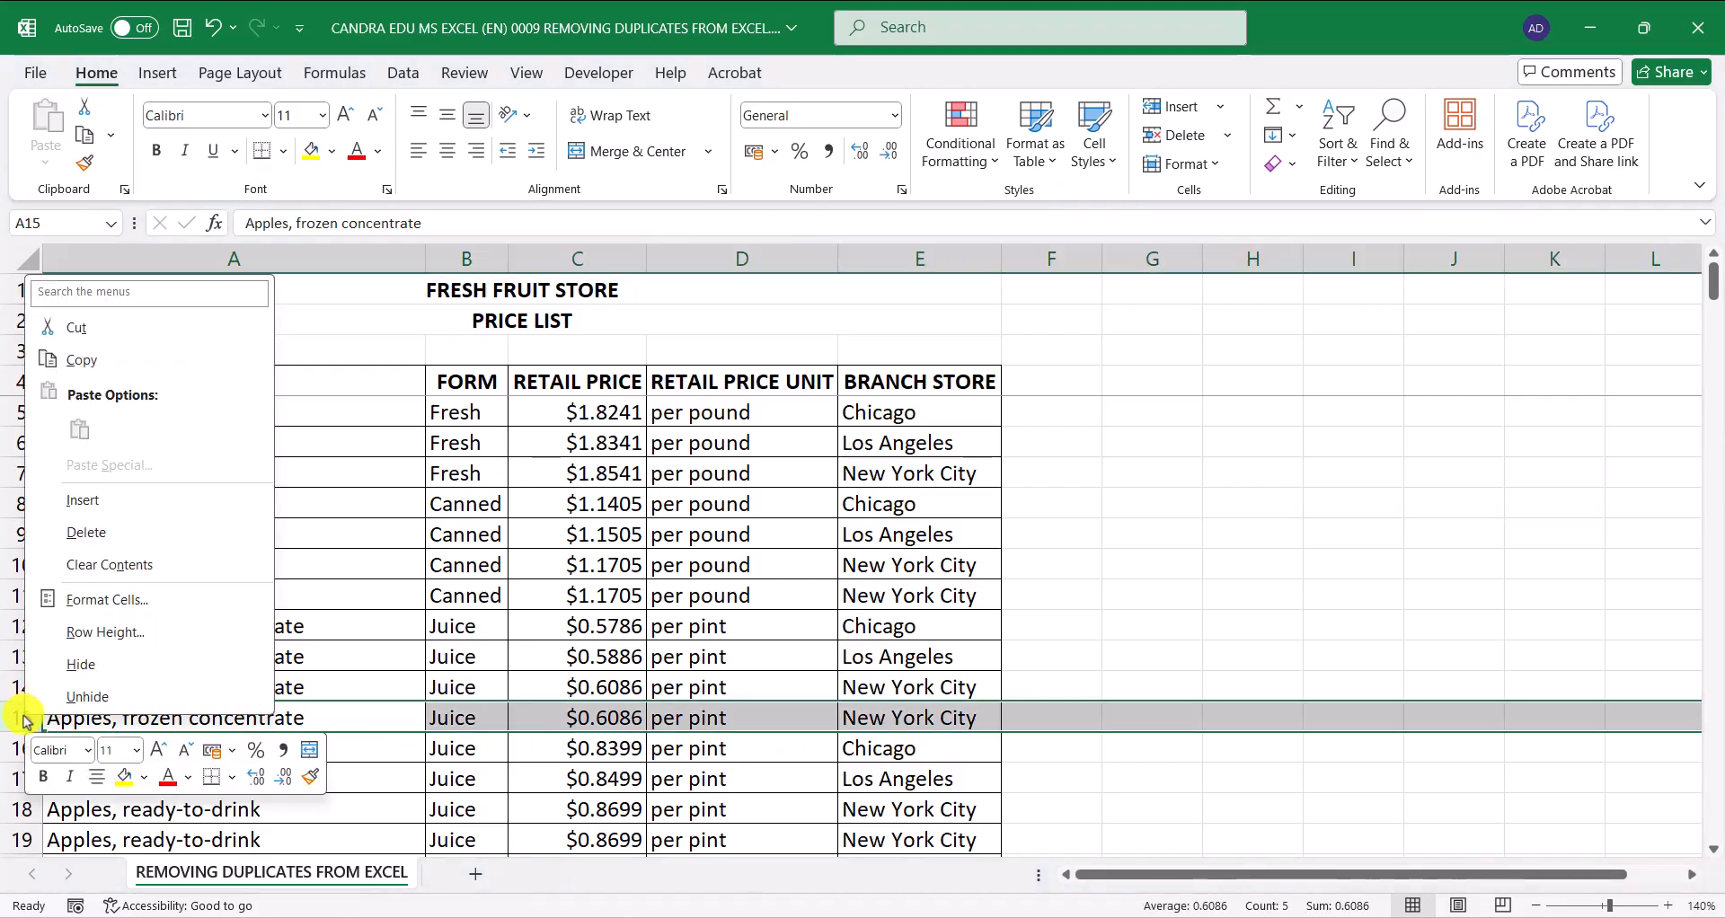
click(89, 532)
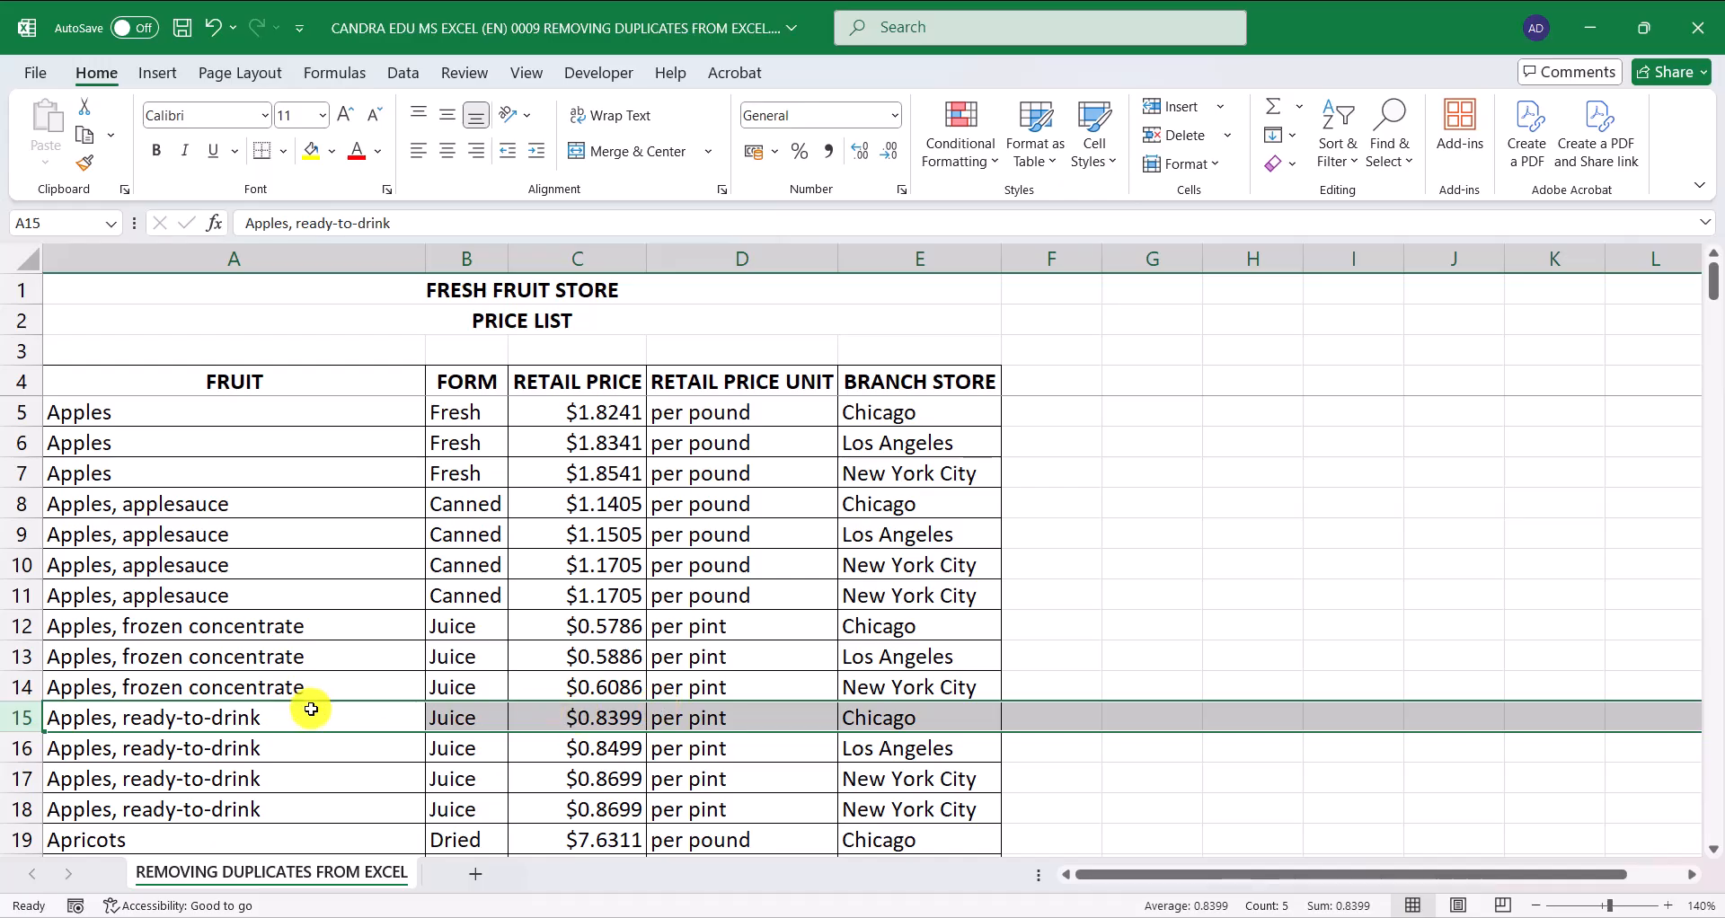
Undo the deletion of the two duplicate rows
scroll(315, 714, down, 2)
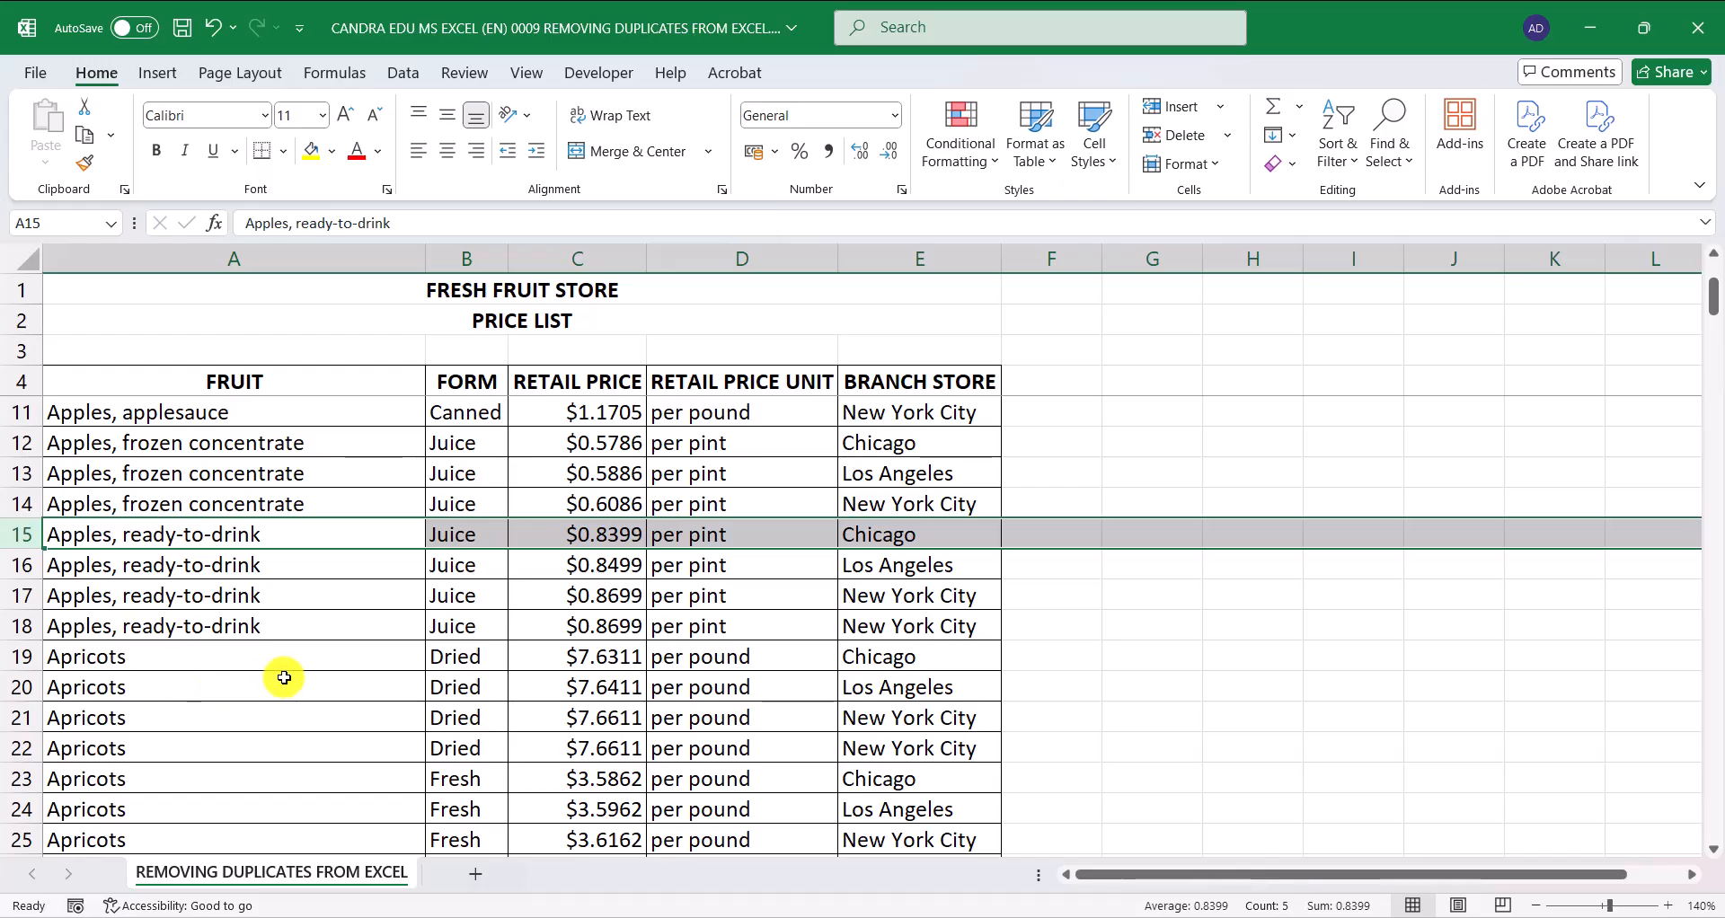
scroll(284, 679, down, 8)
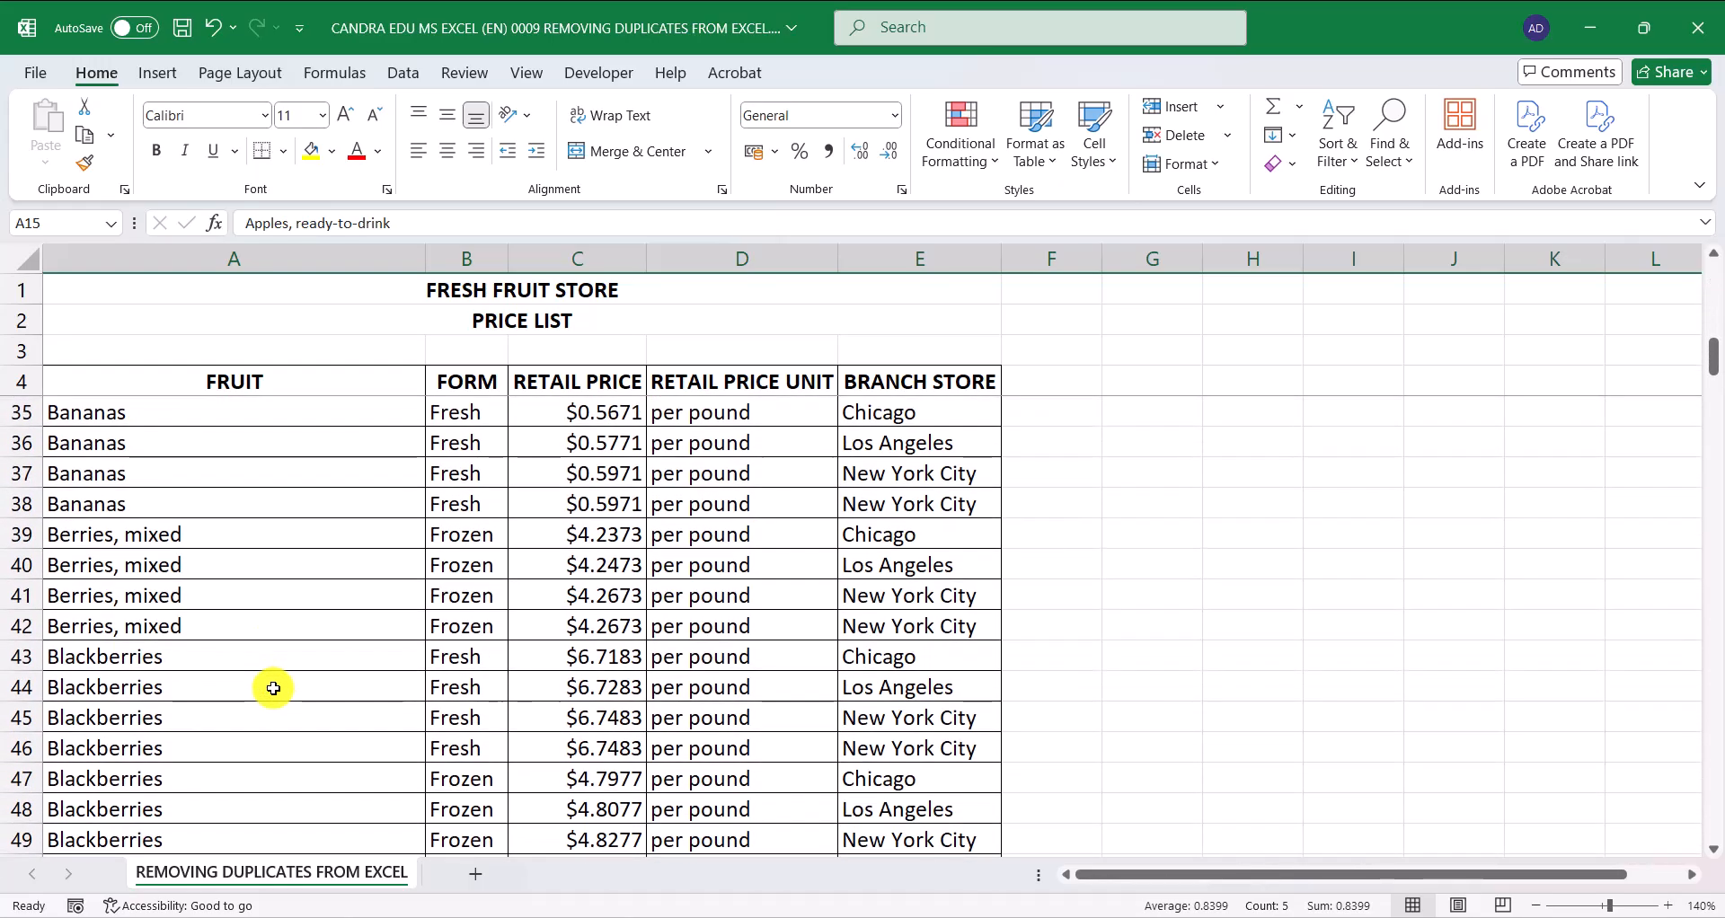
scroll(273, 688, down, 4)
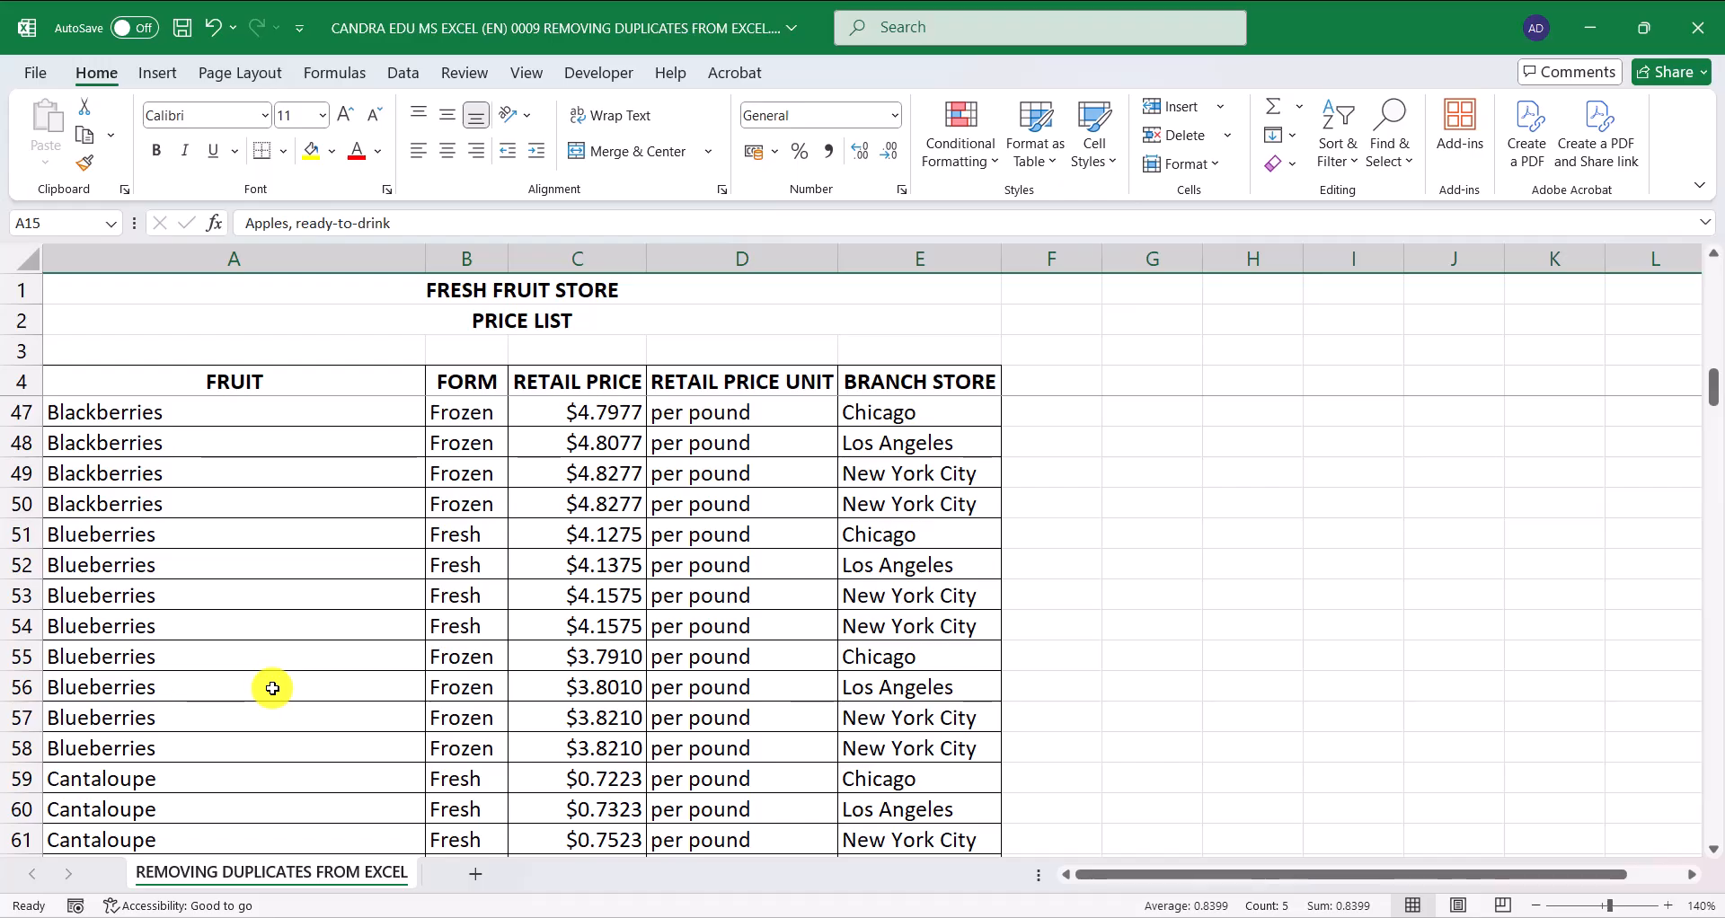
click(261, 669)
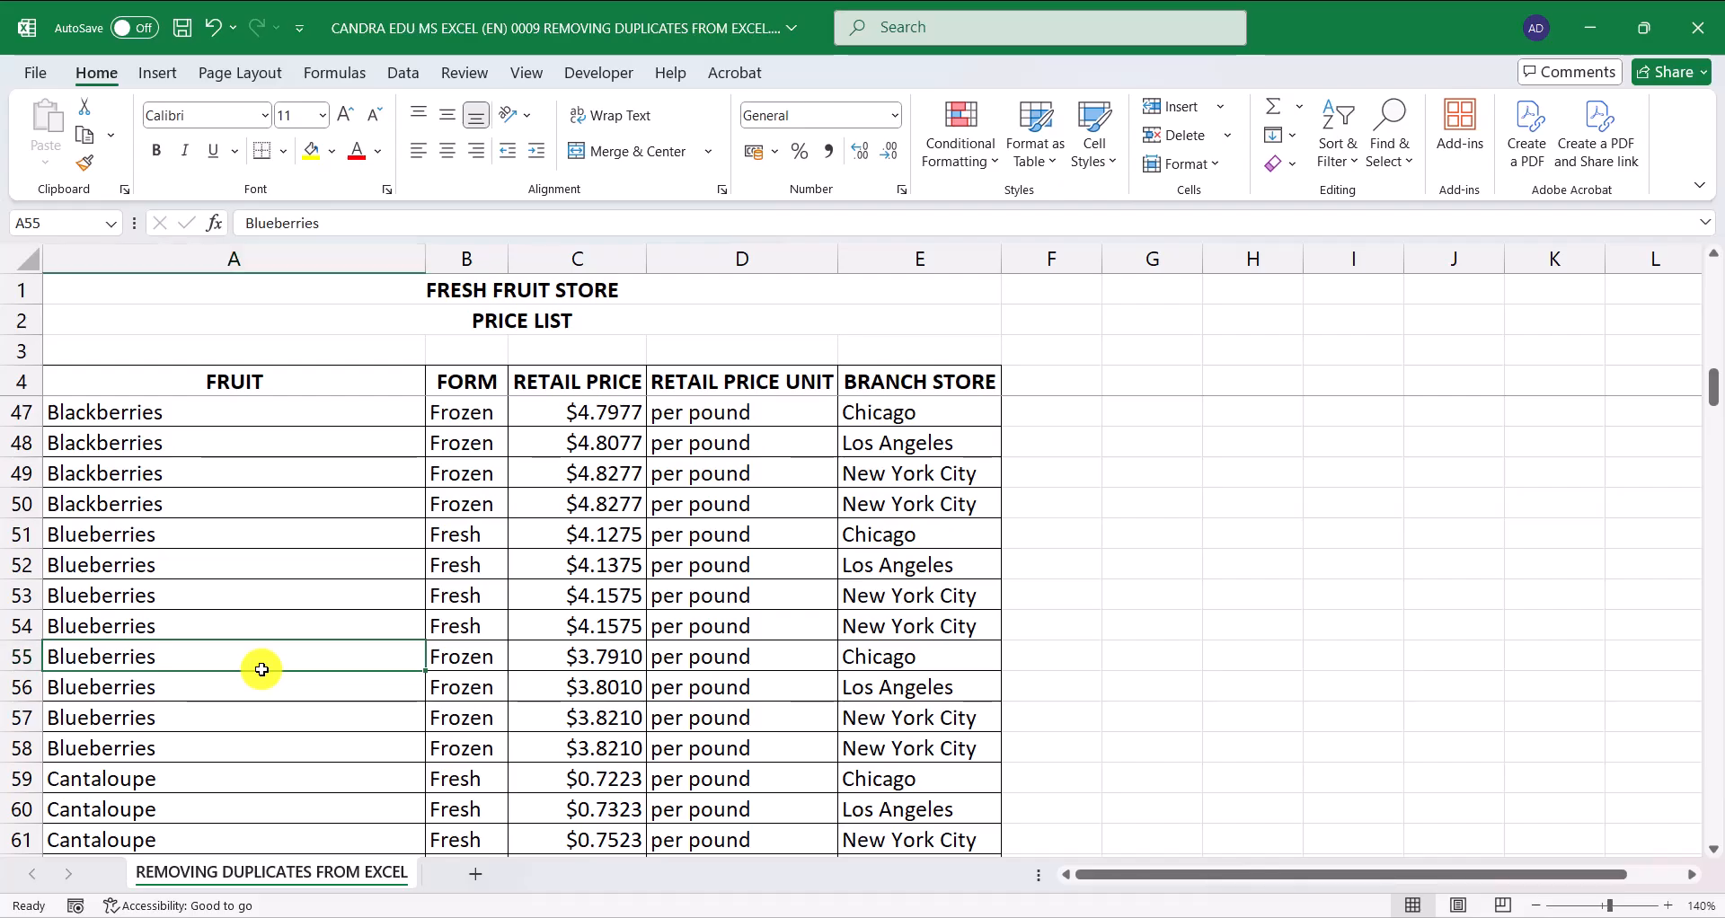
key(ctrl+z)
key(ctrl+z)
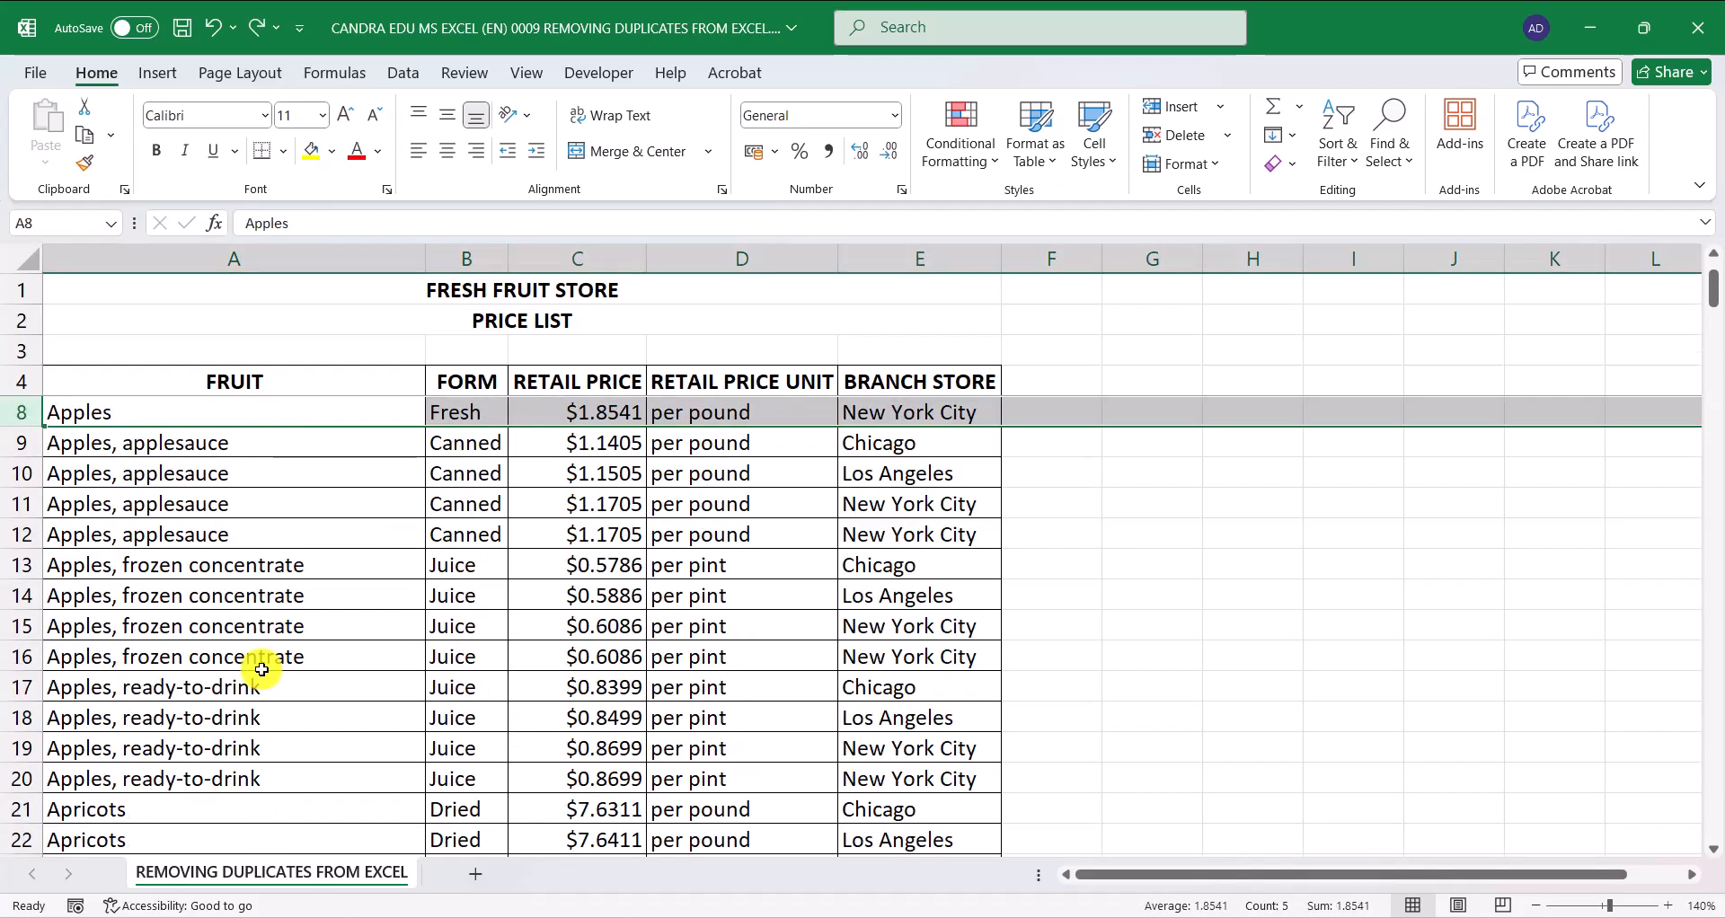
click(428, 404)
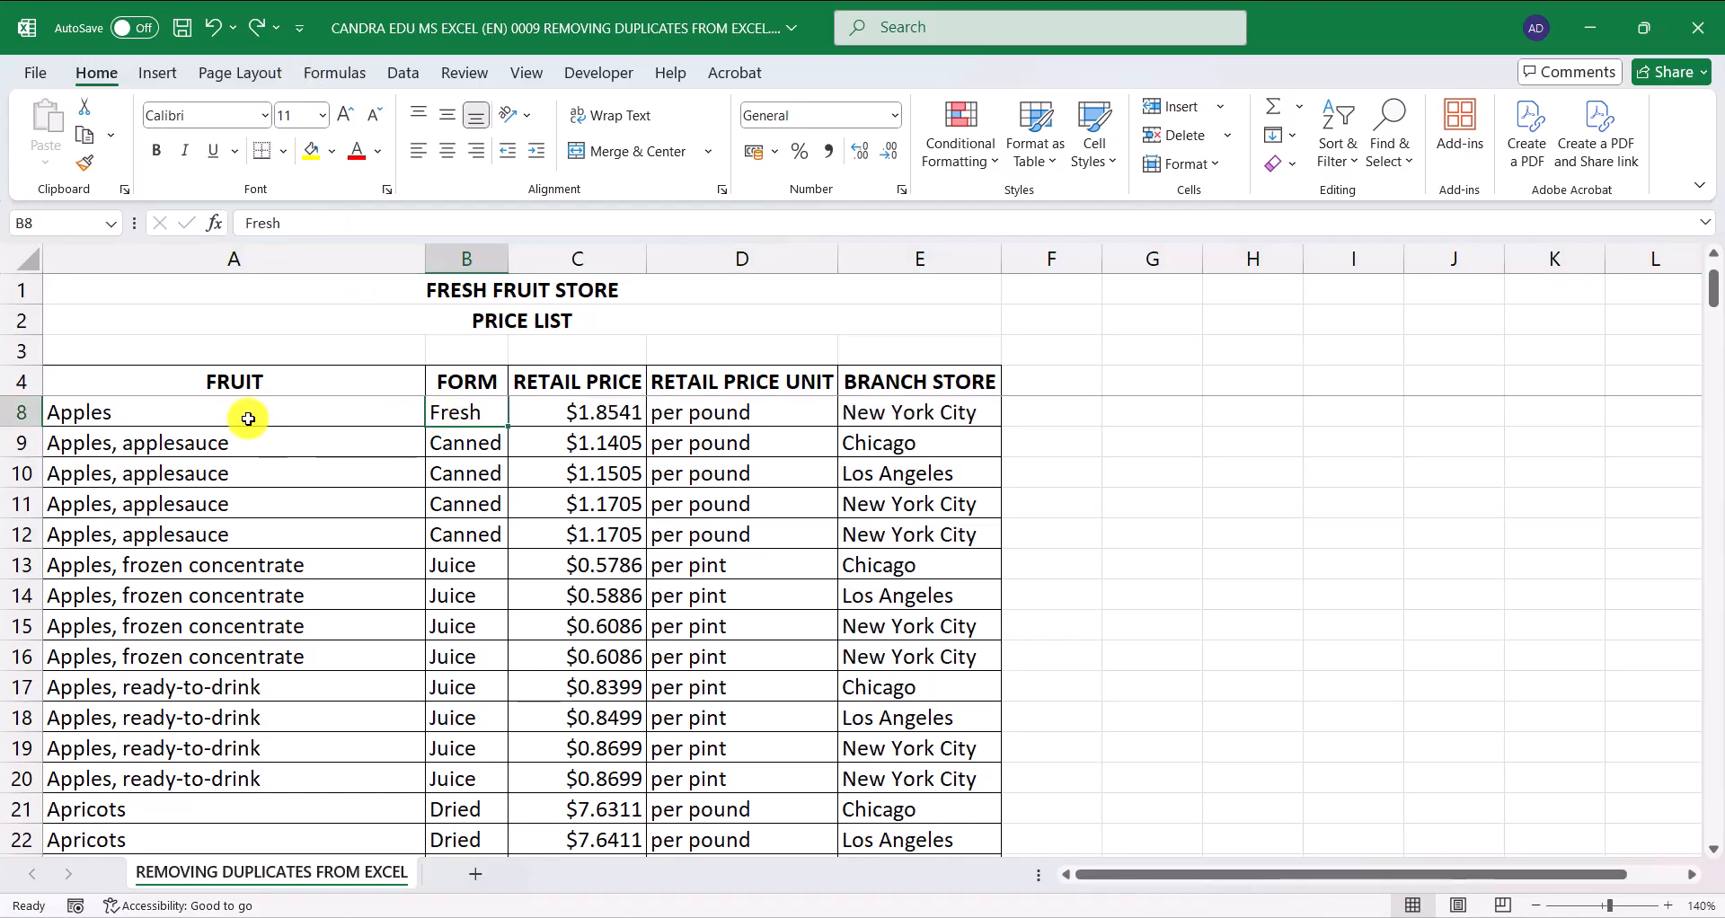
scroll(252, 422, up, 1)
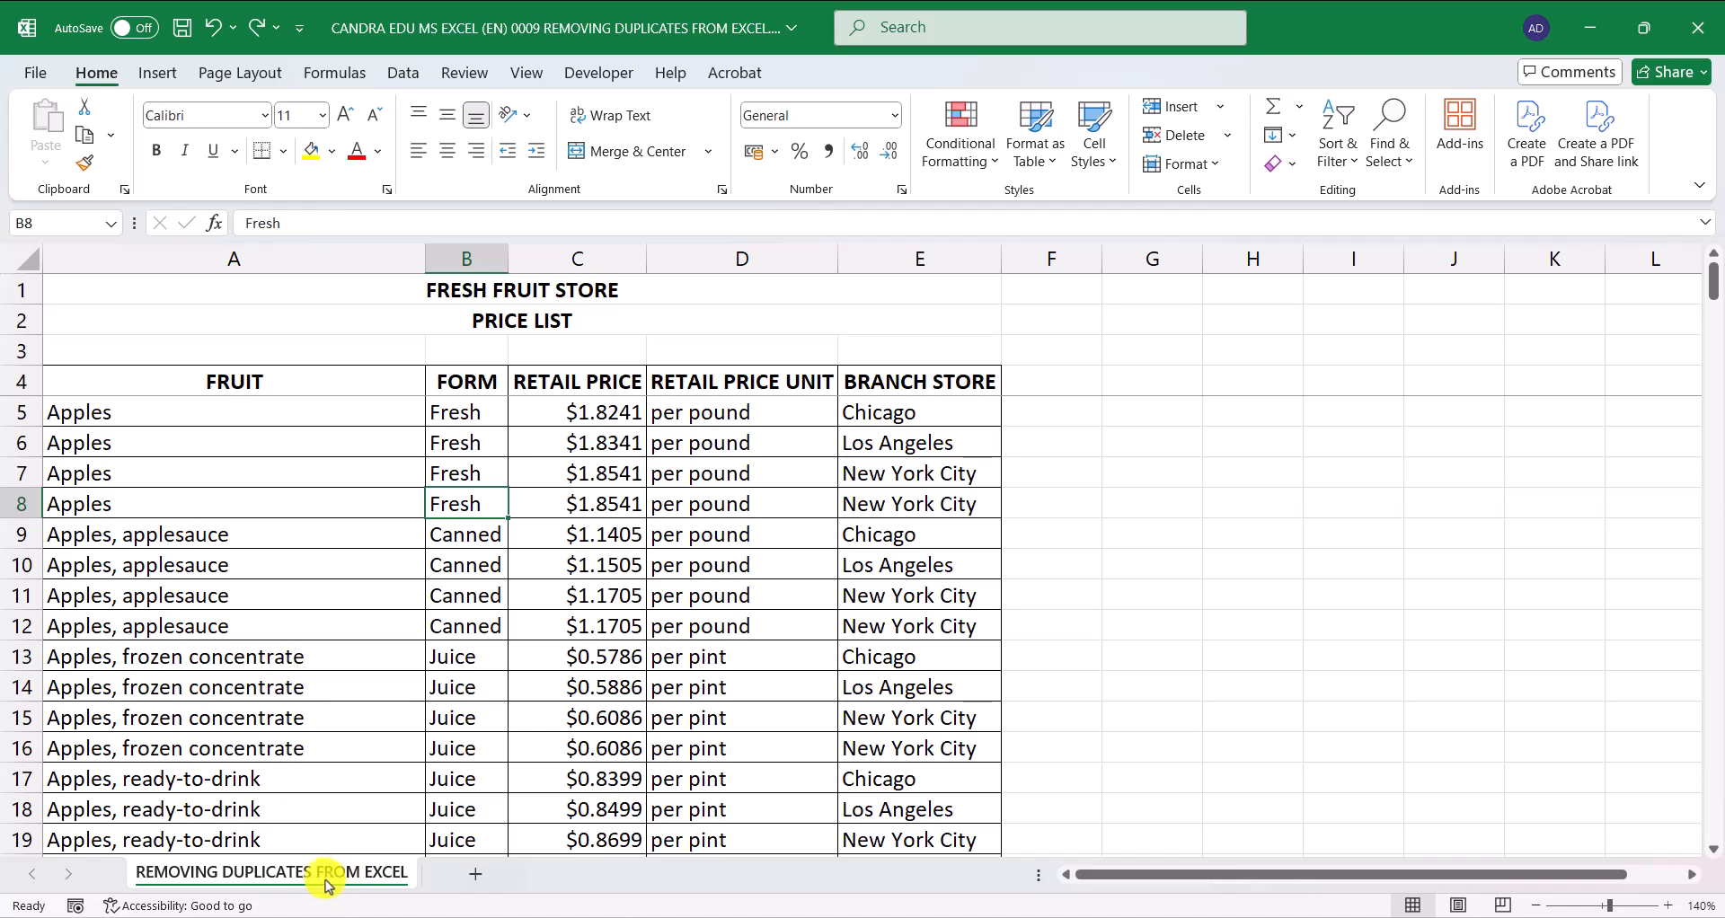
Create a copy of the REMOVING DUPLICATES FROM EXCEL sheet at the end of the same workbook
right_click(296, 876)
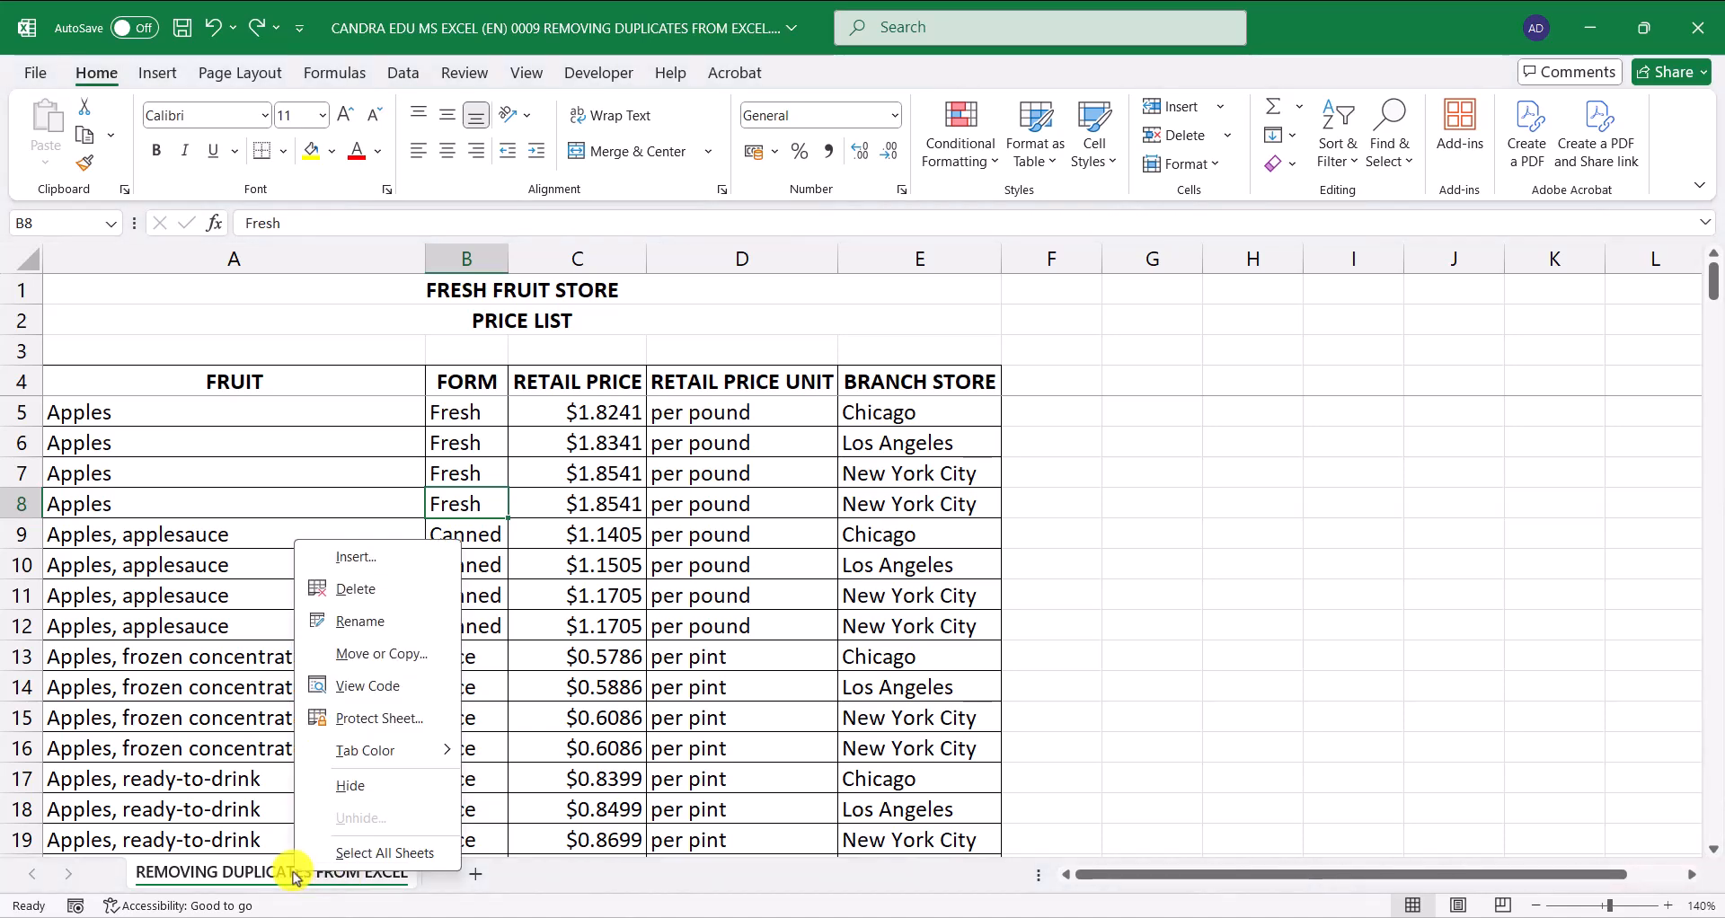
click(368, 654)
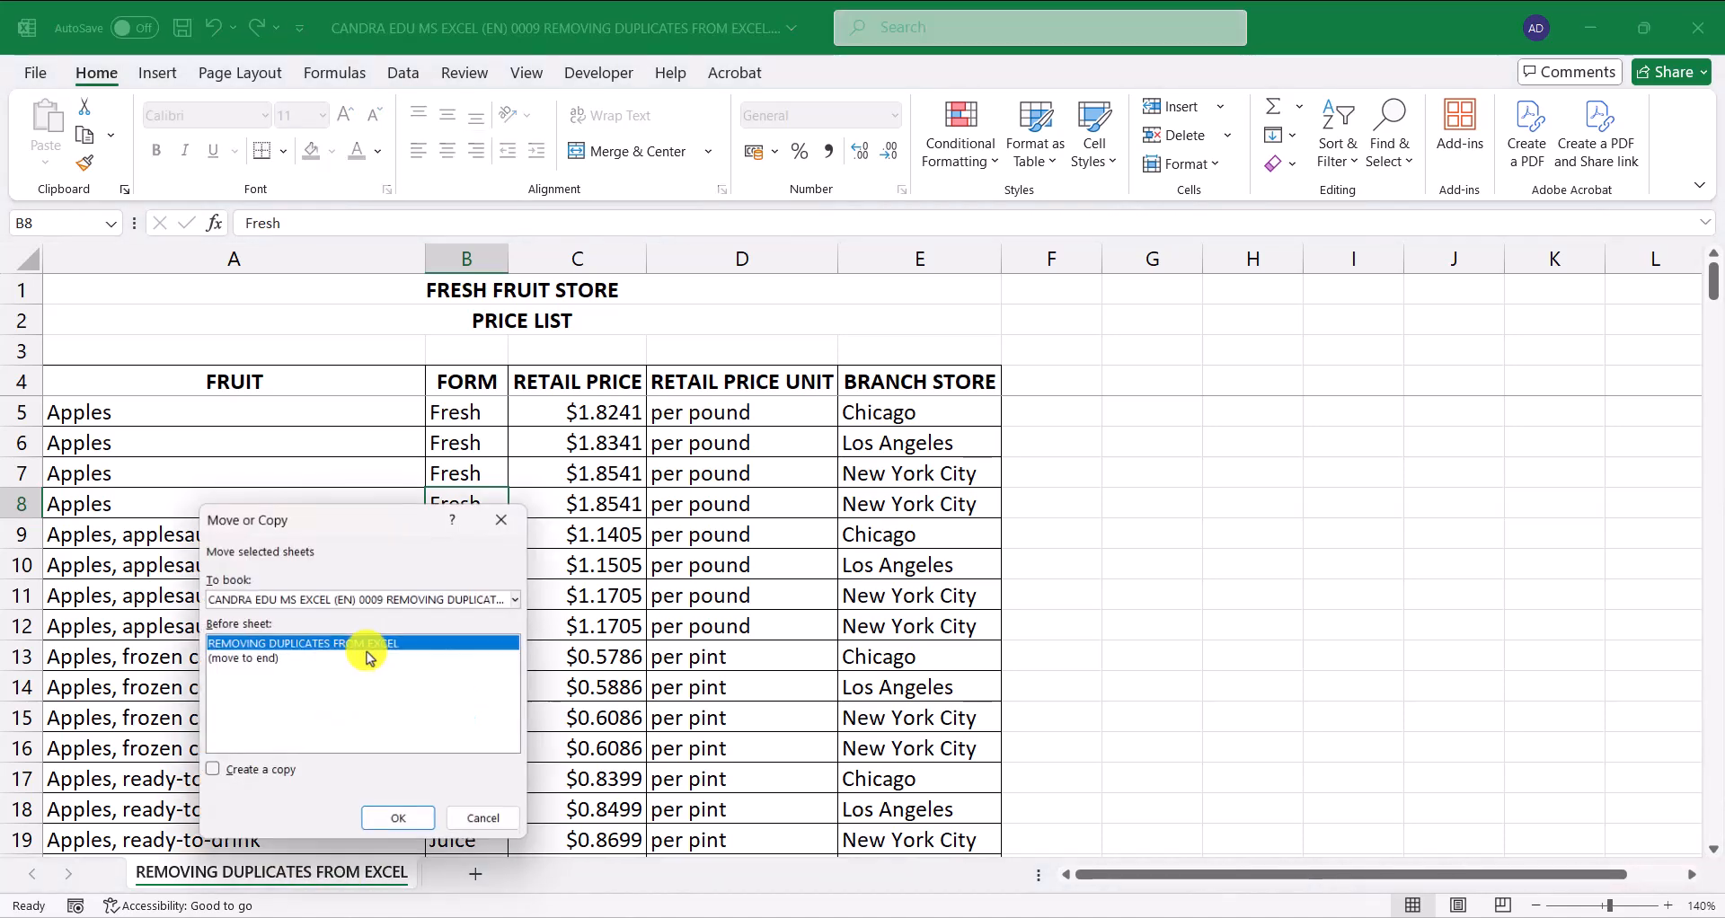
click(225, 777)
click(247, 663)
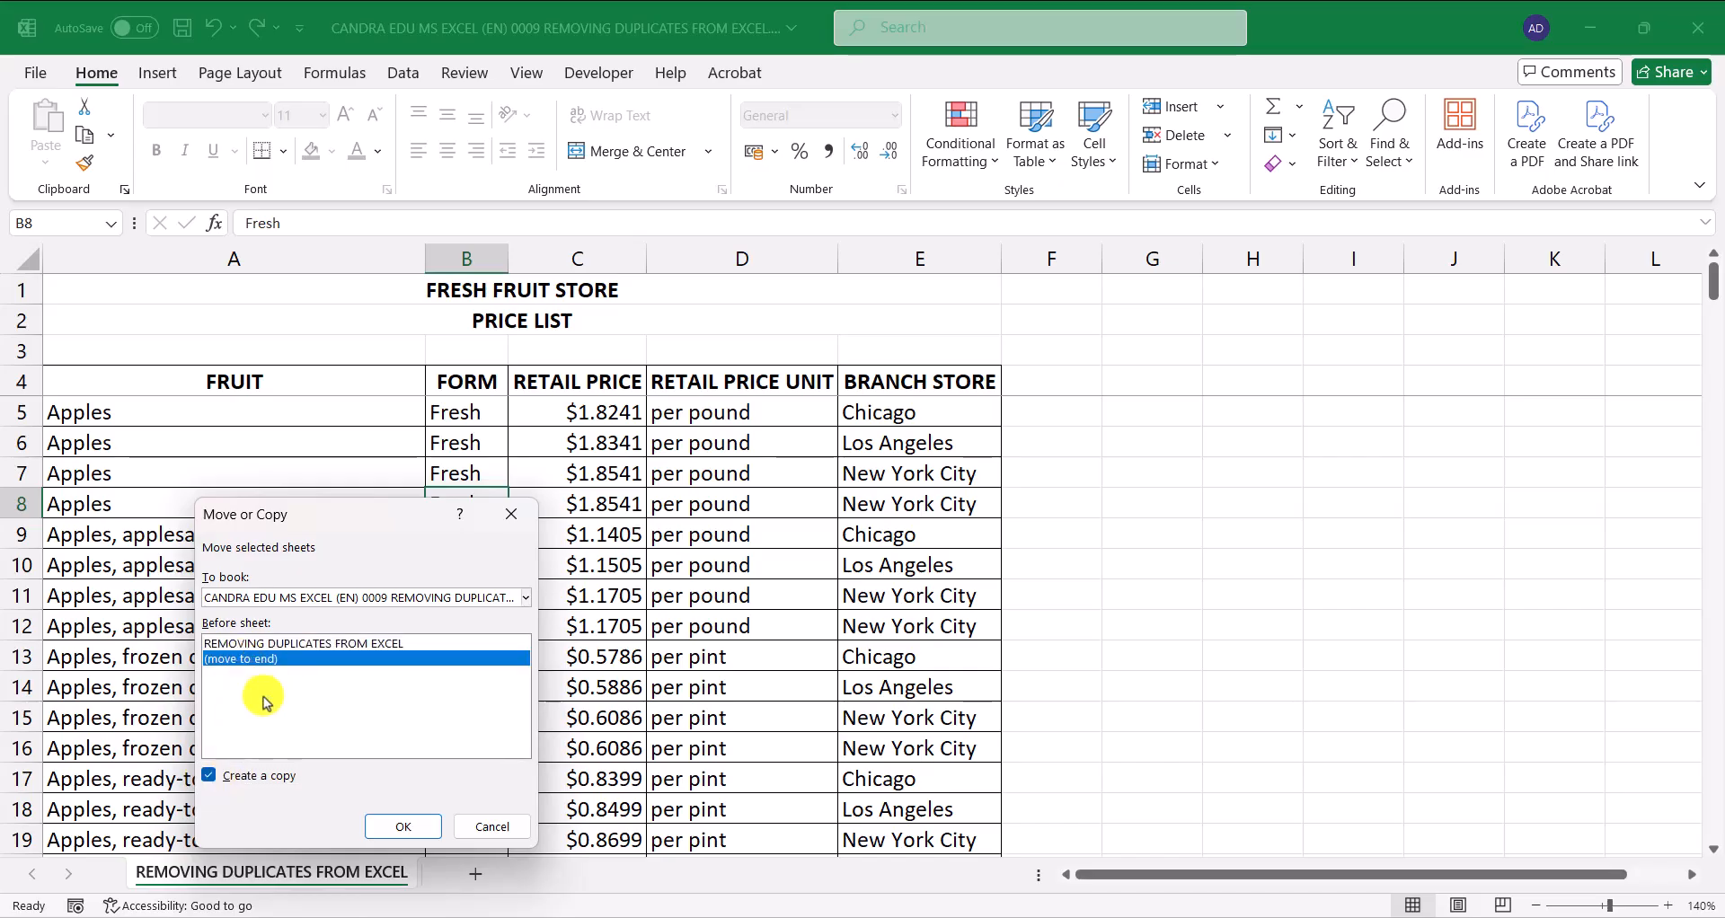
click(403, 828)
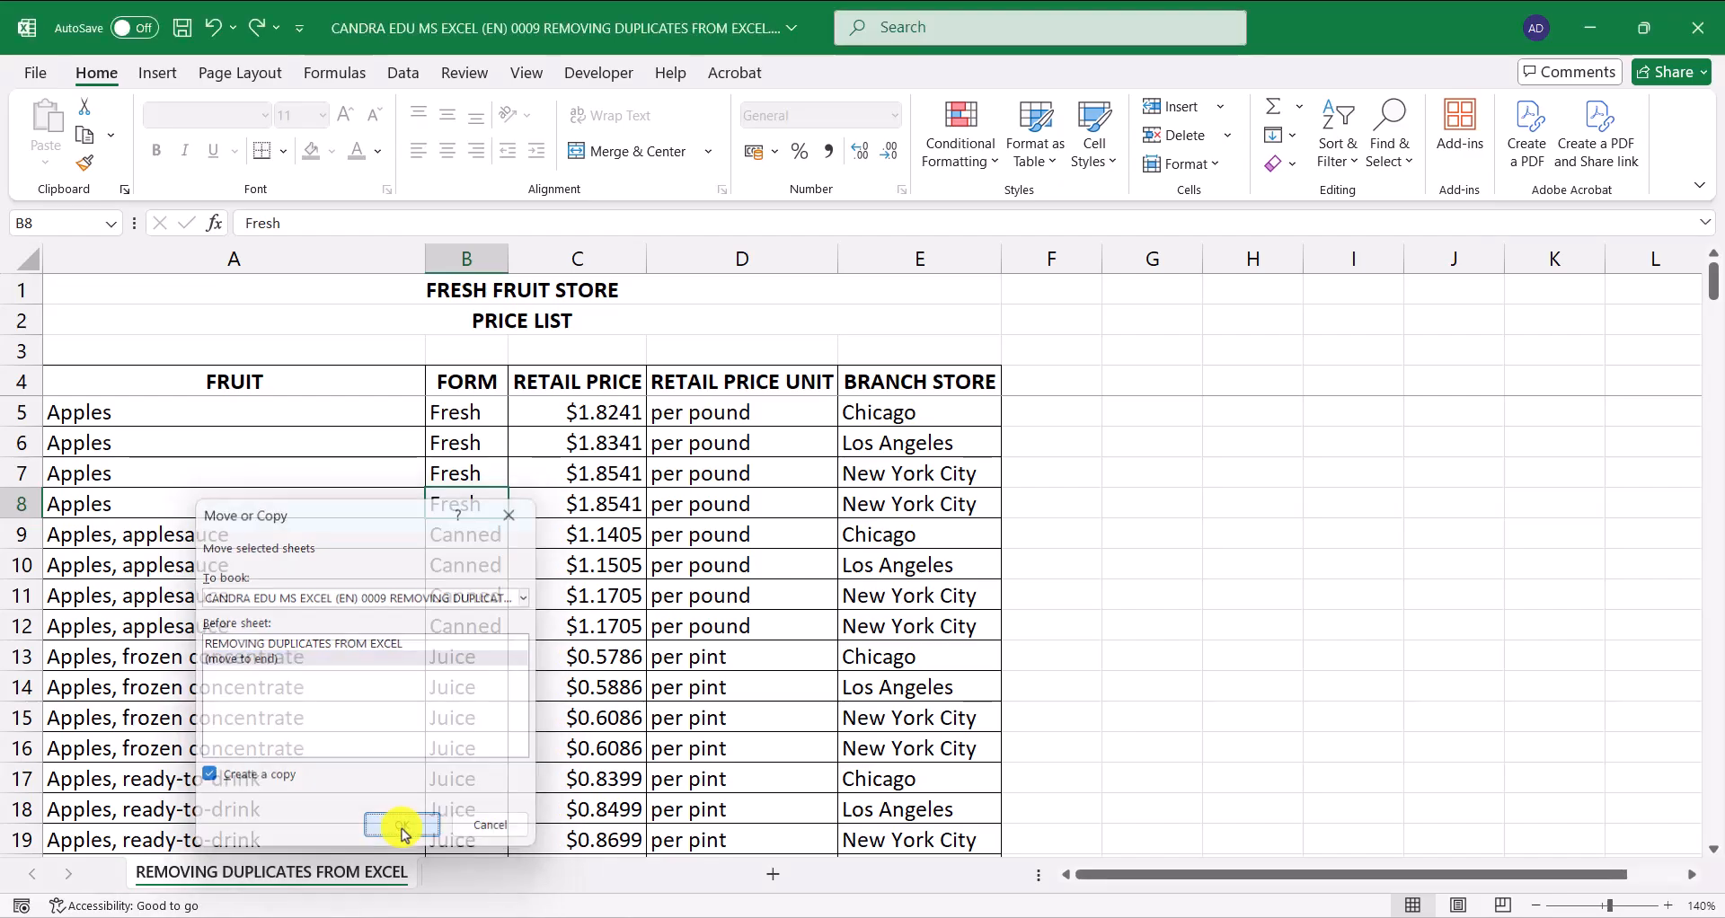
mouse_move(617, 916)
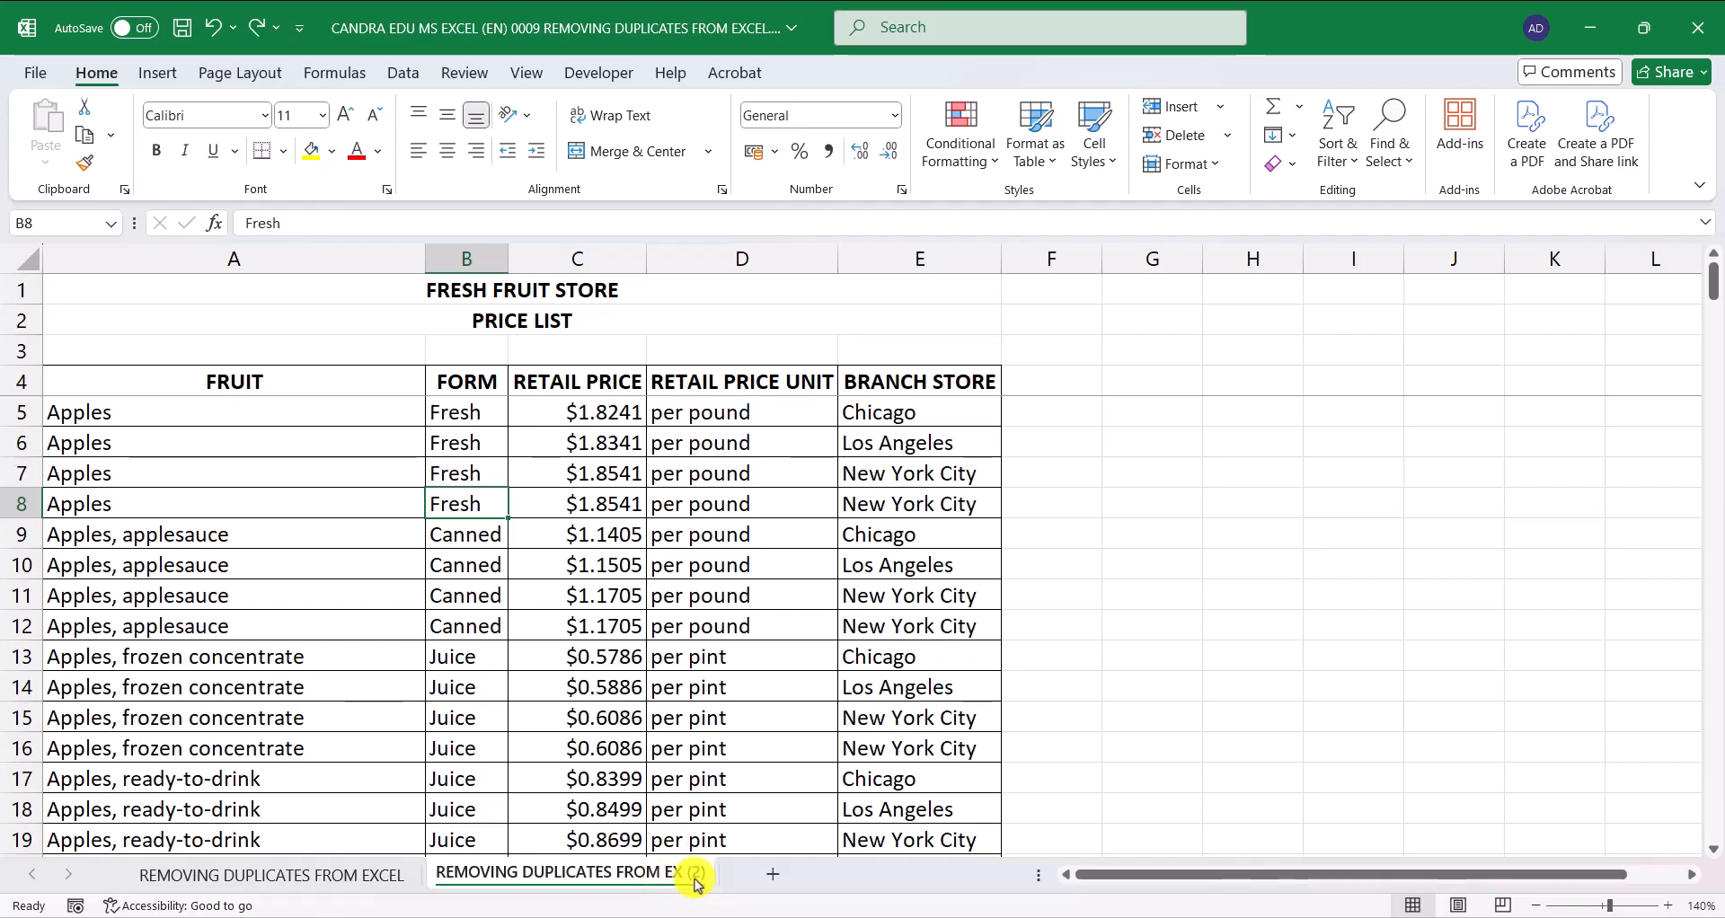
scroll(337, 665, down, 5)
scroll(334, 670, up, 5)
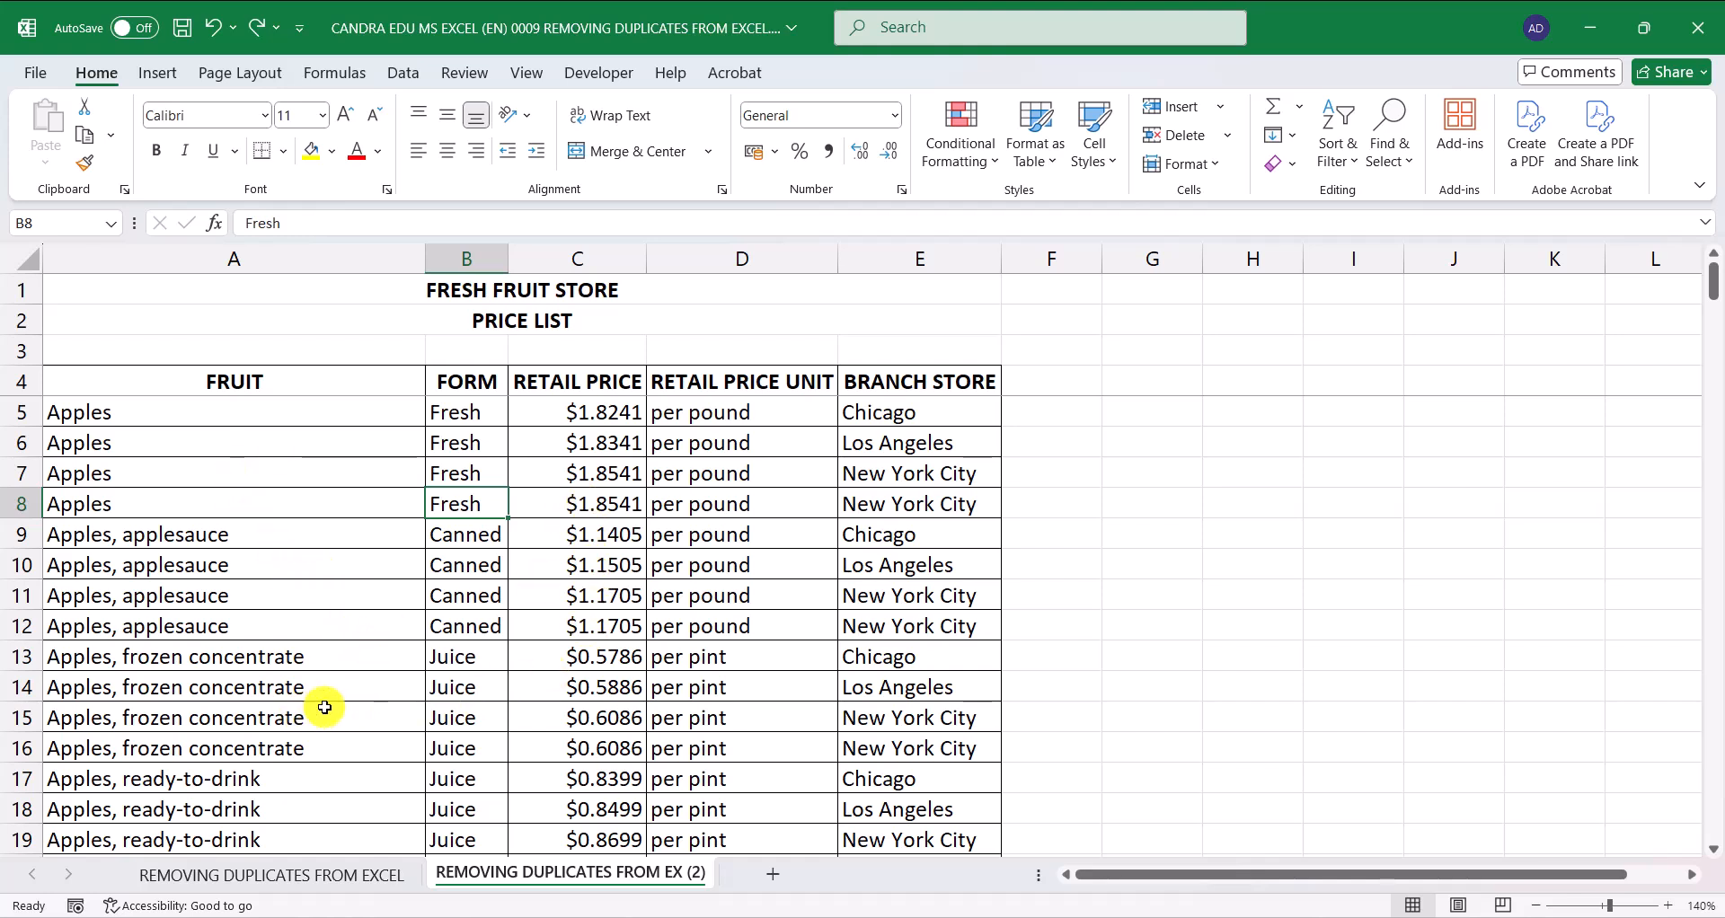
click(445, 690)
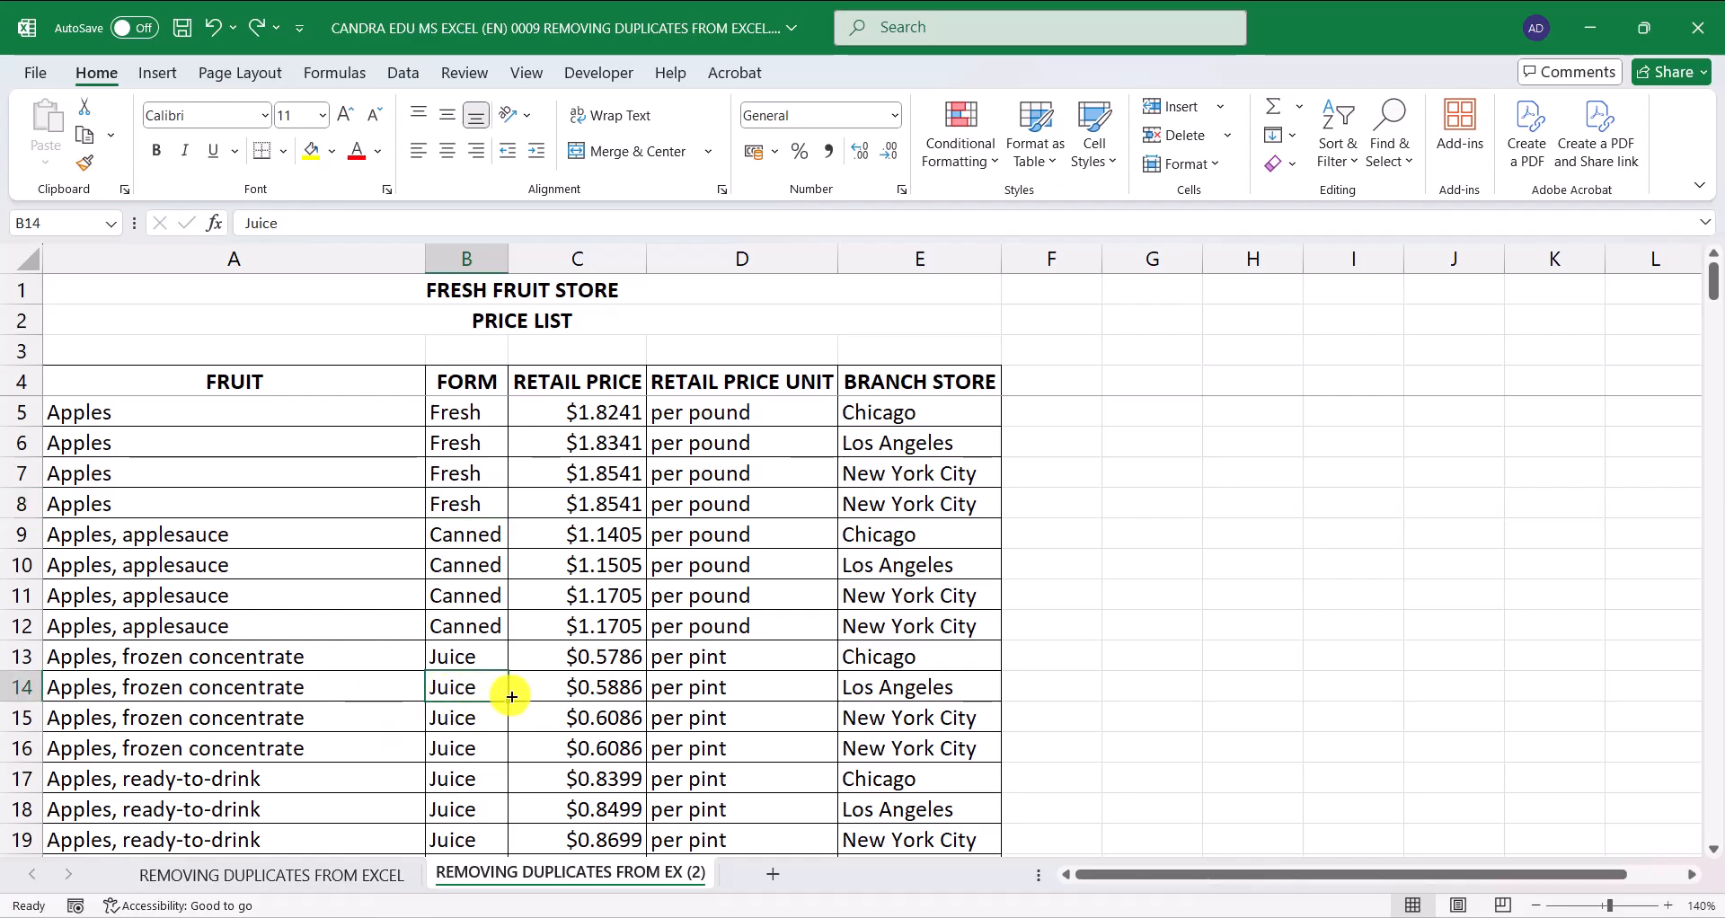
Open Remove Duplicates for the price list, clear all the columns and select them all again
click(401, 73)
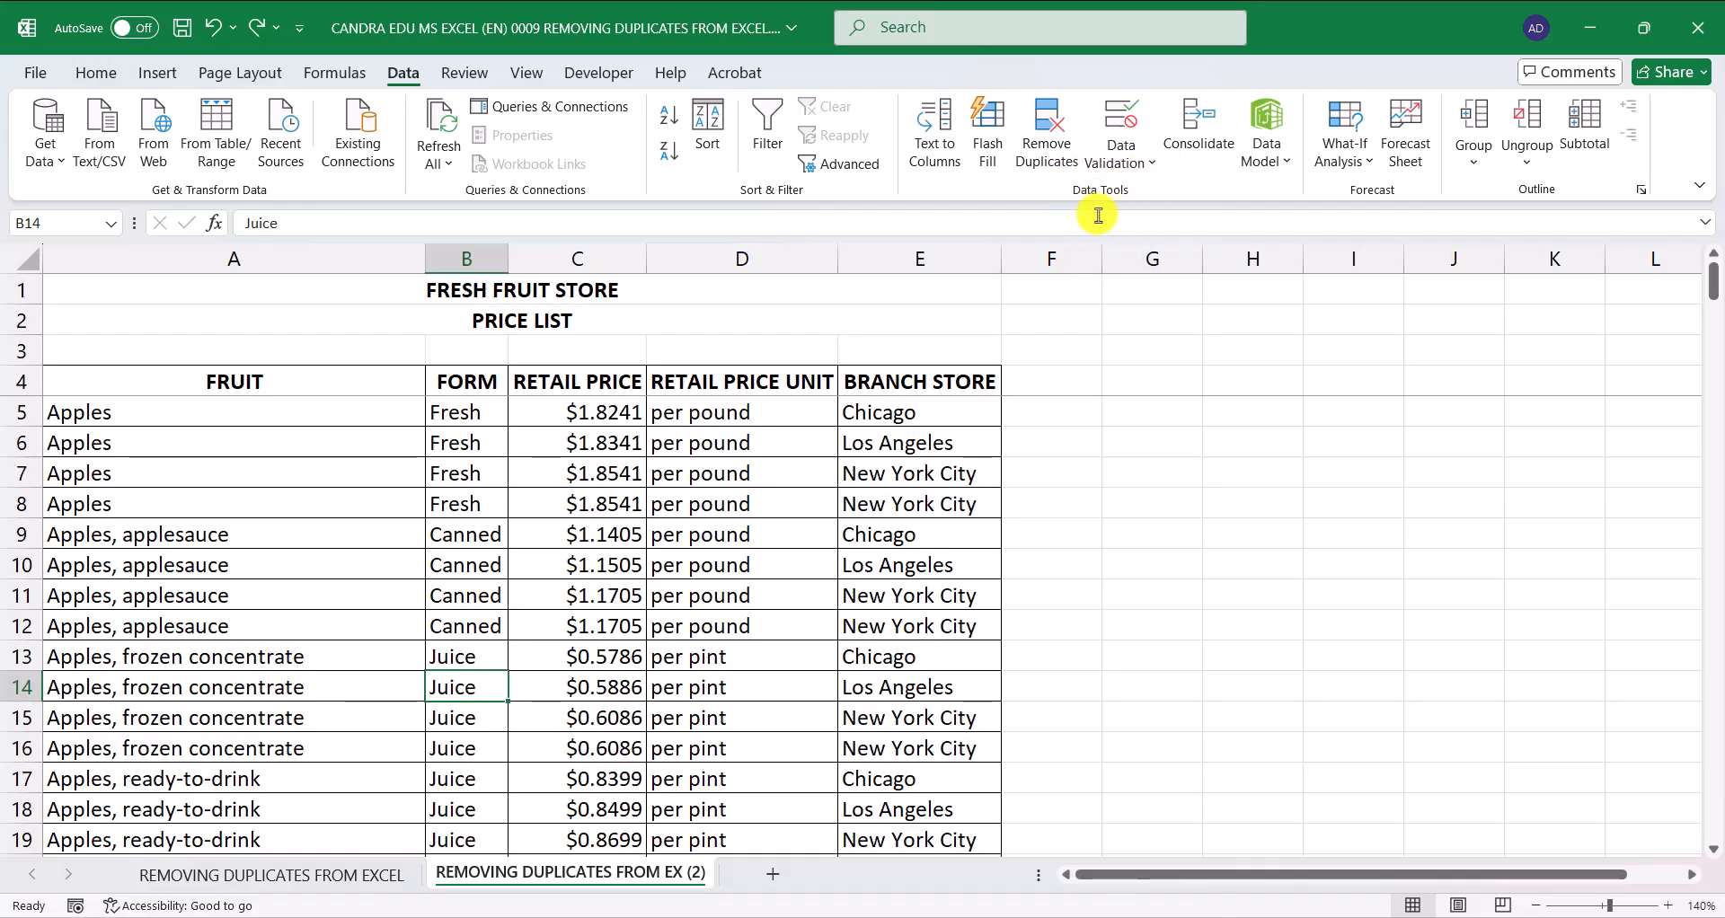
click(1051, 143)
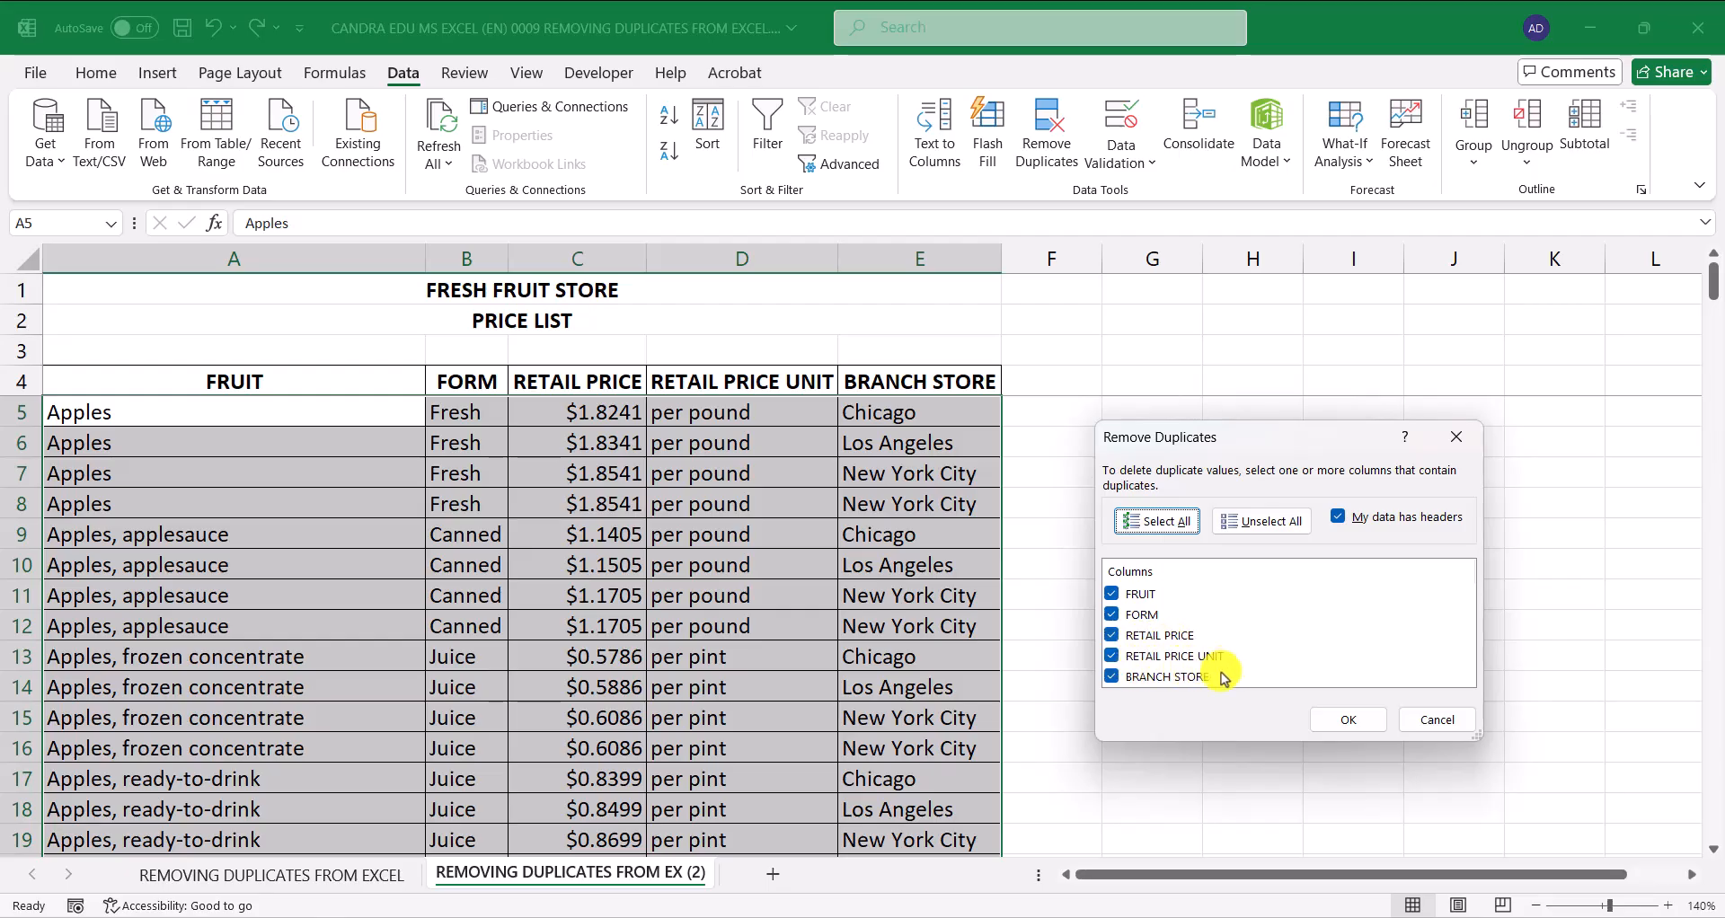
click(1257, 523)
click(1158, 523)
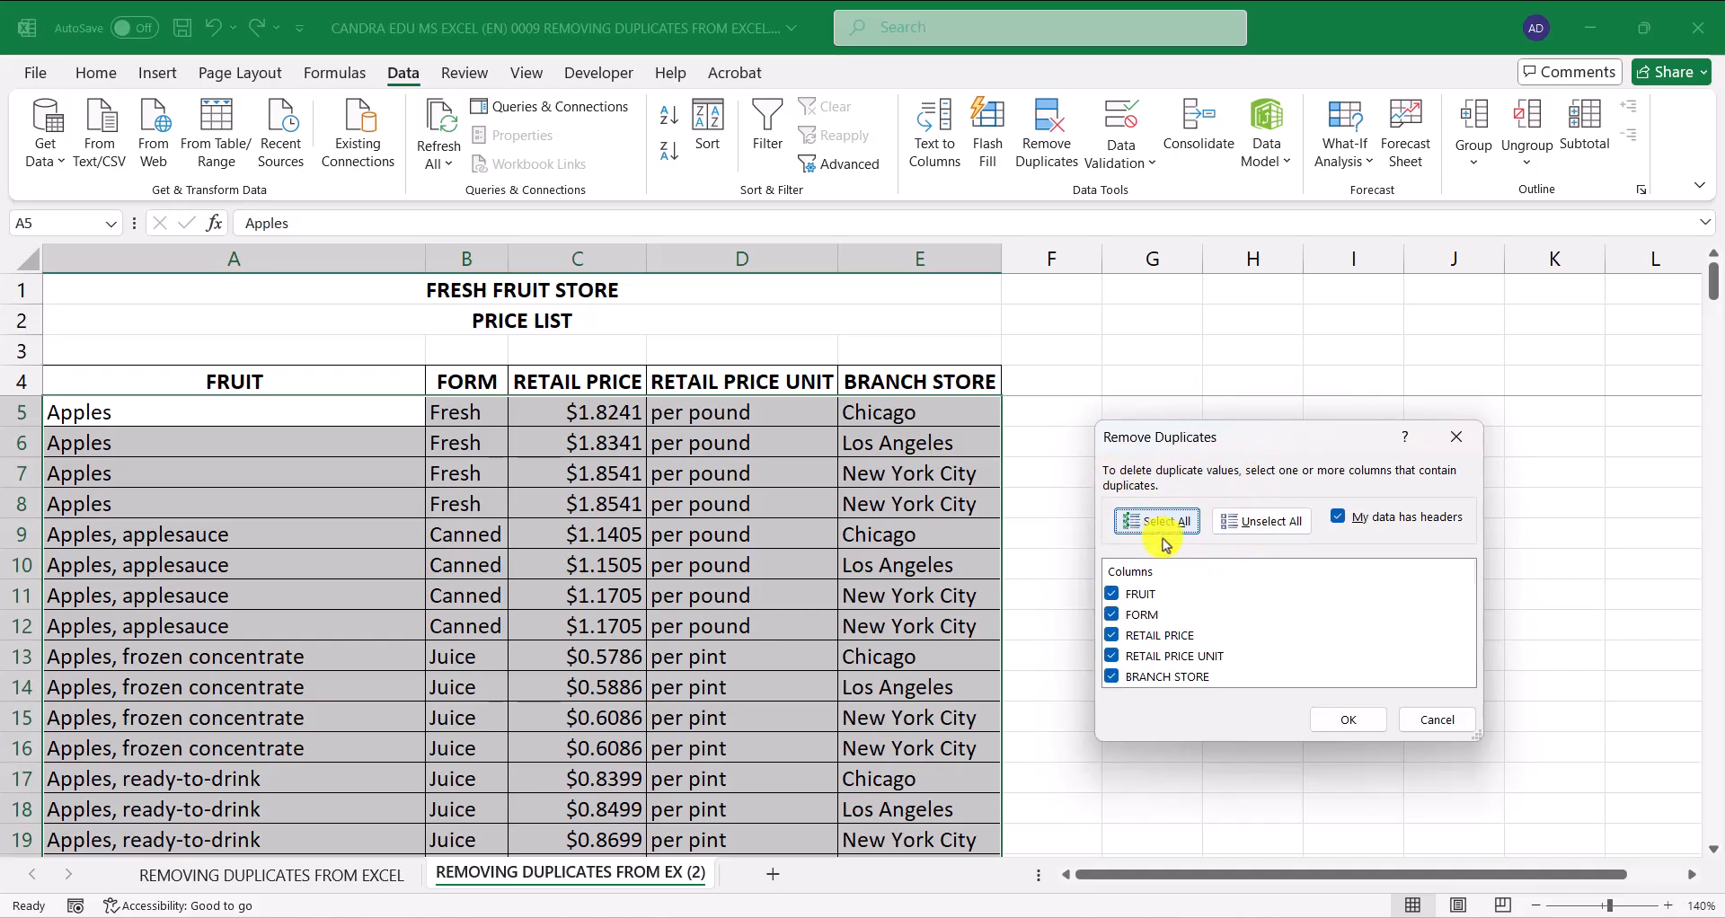
Deselect the FRUIT, FORM, RETAIL PRICE, RETAIL PRICE UNIT and BRANCH STORE columns one by one
click(1112, 595)
click(1112, 615)
click(1112, 636)
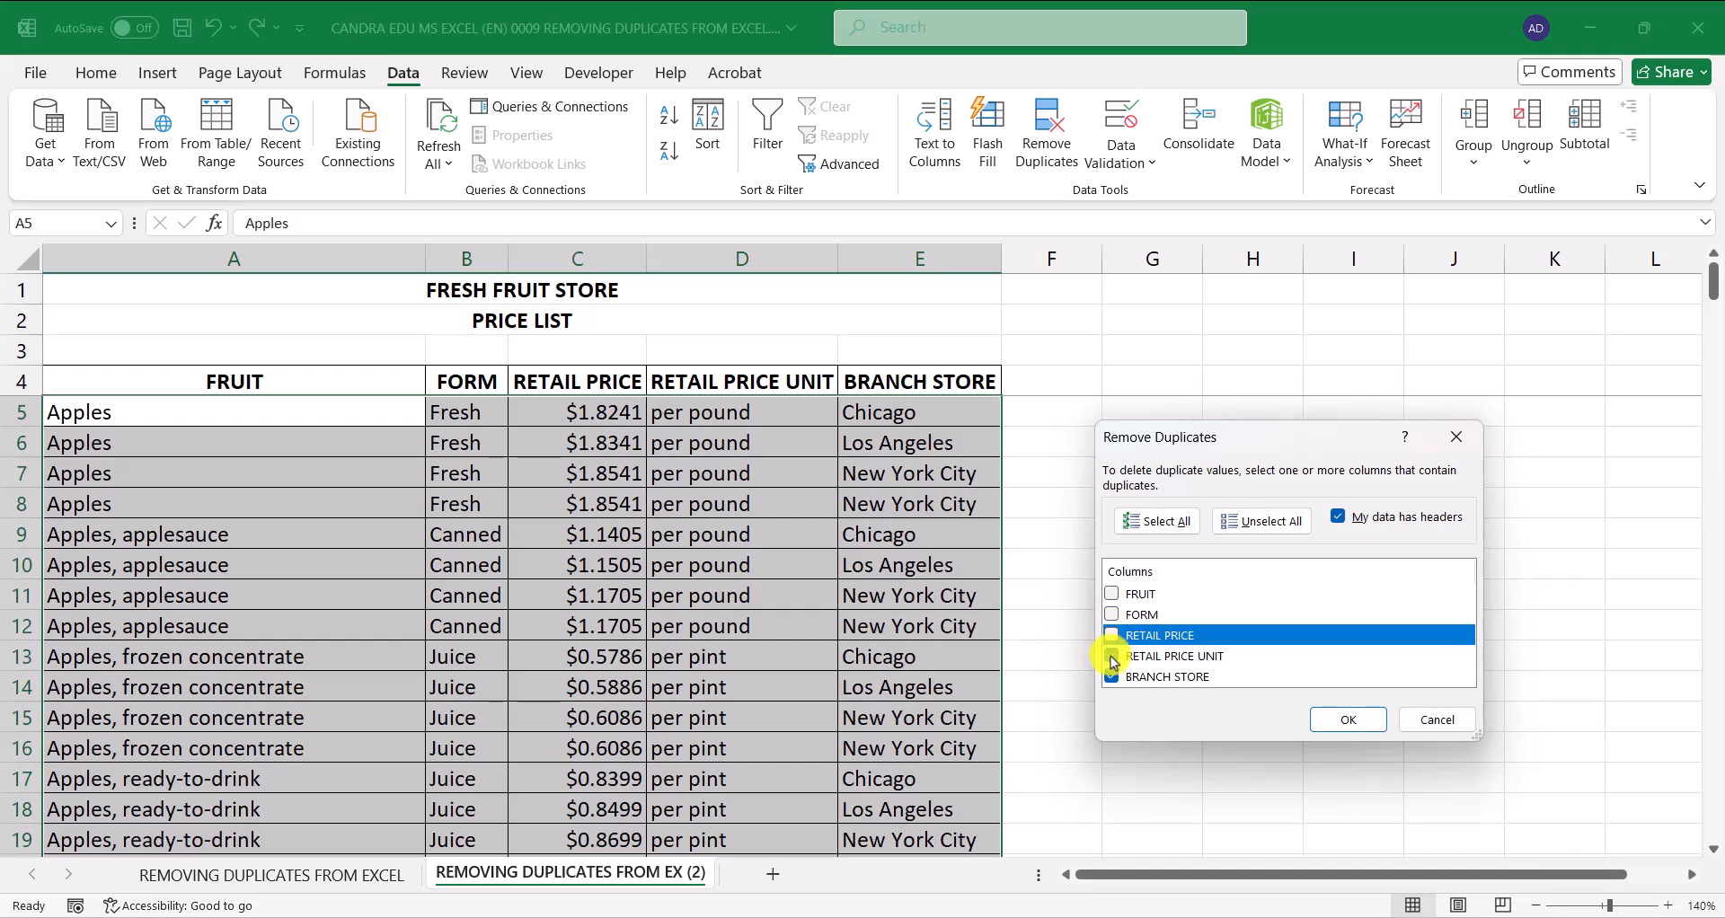
click(1112, 657)
click(1112, 677)
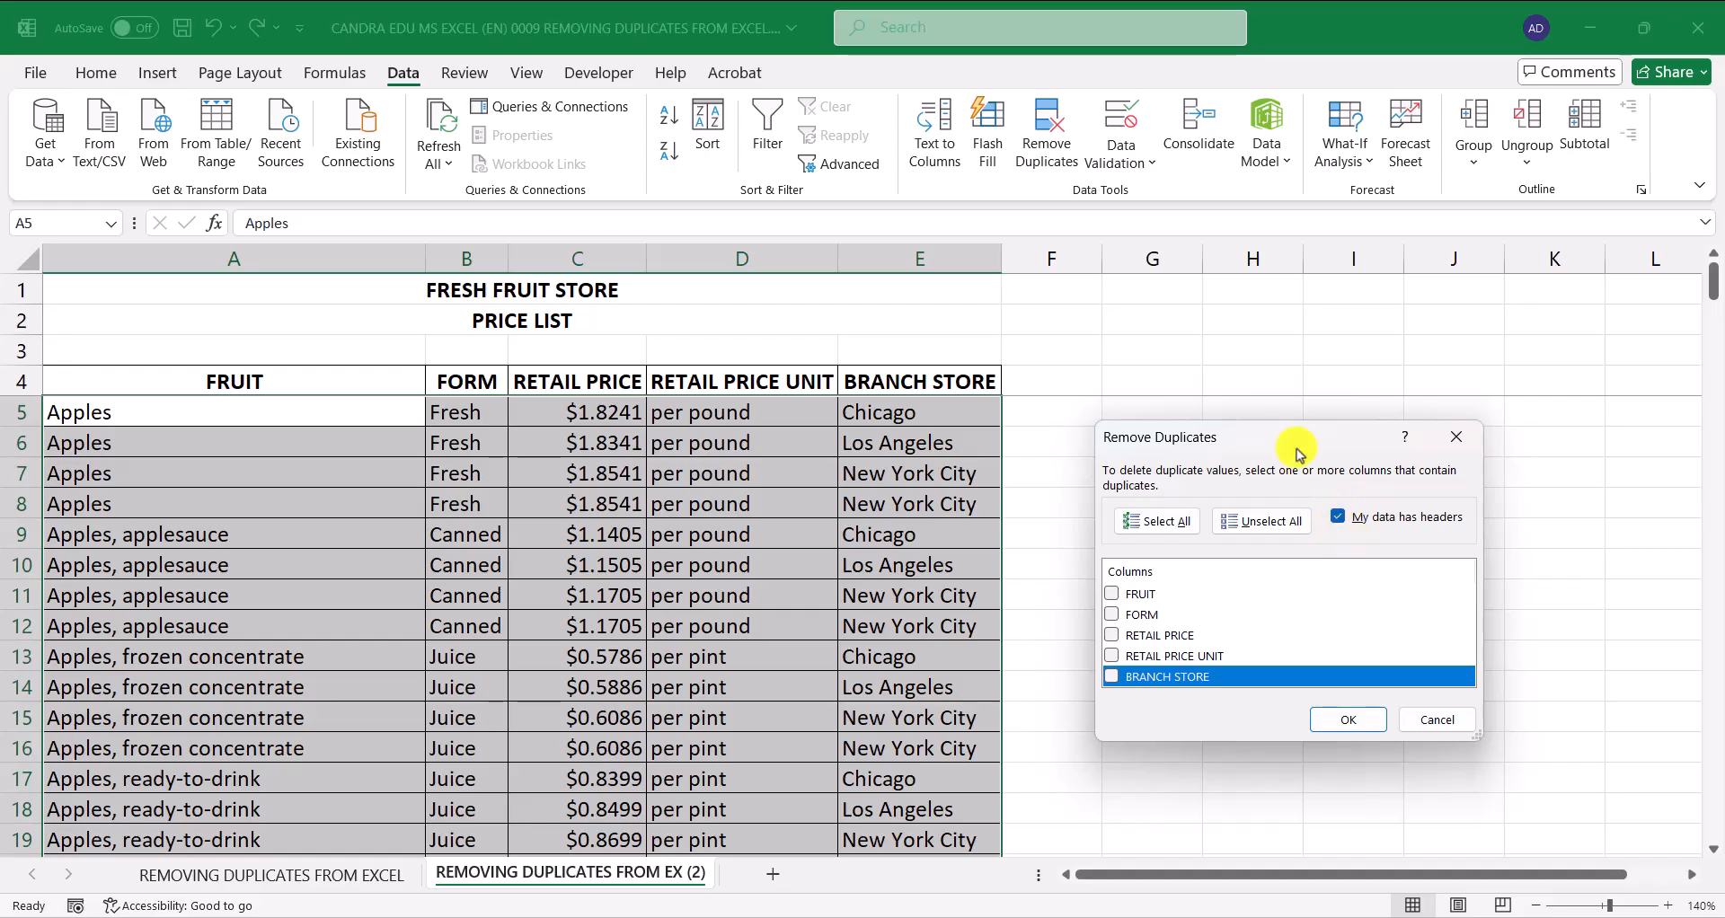
Turn the option that the data has headers off and back on
click(1339, 517)
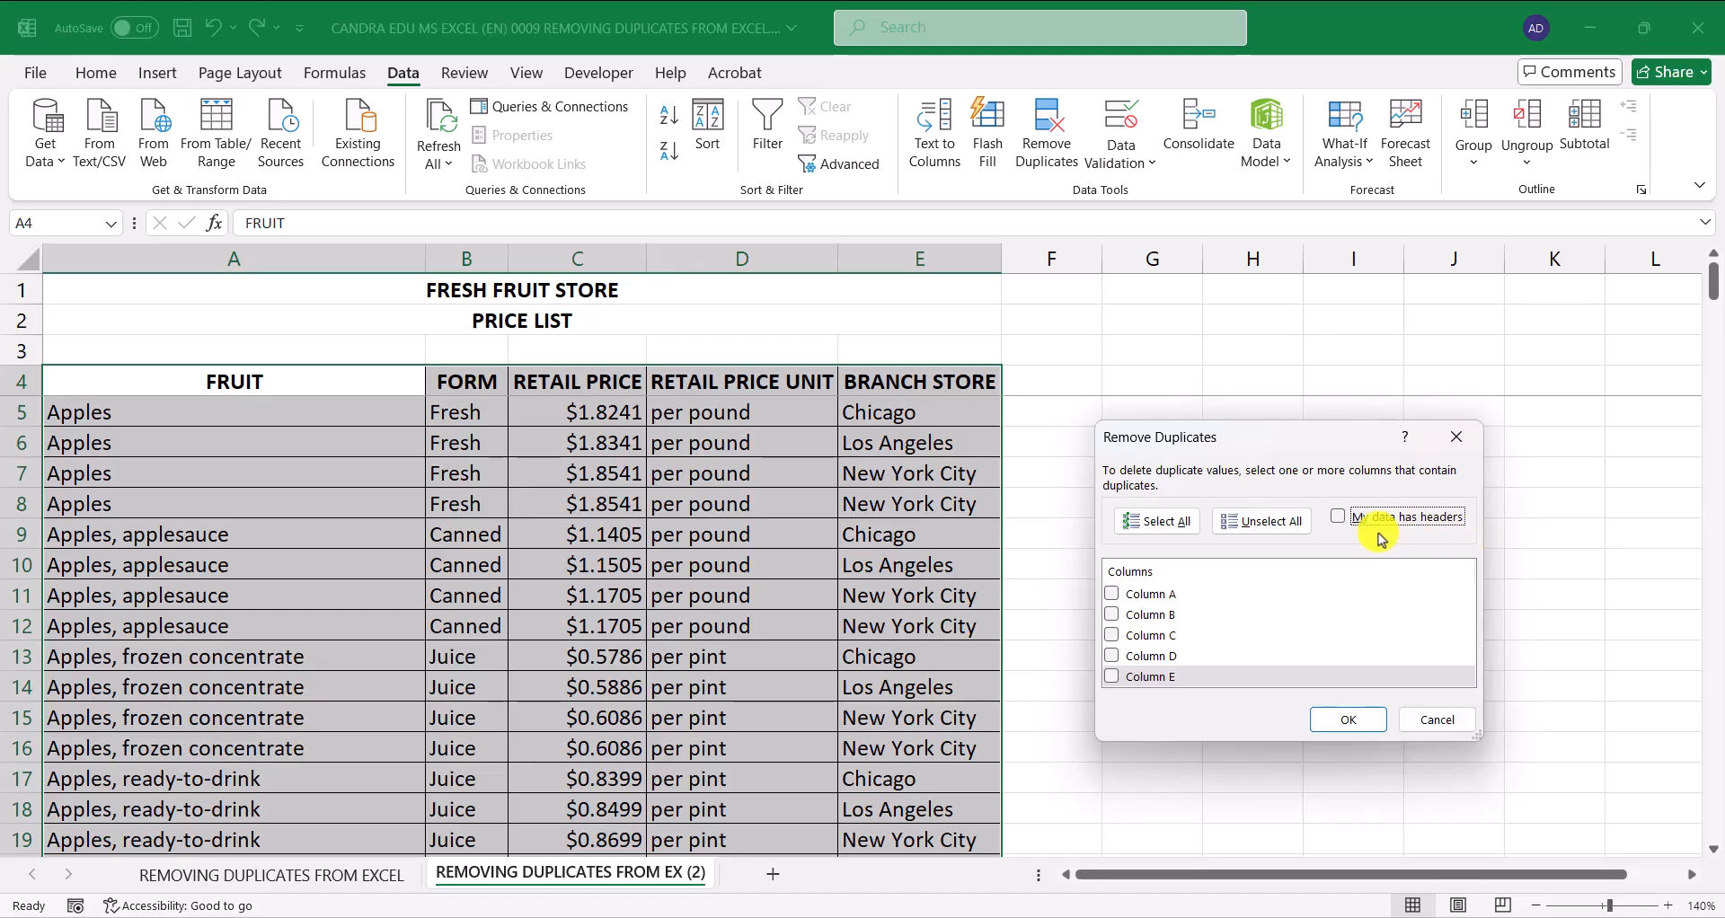
click(1339, 517)
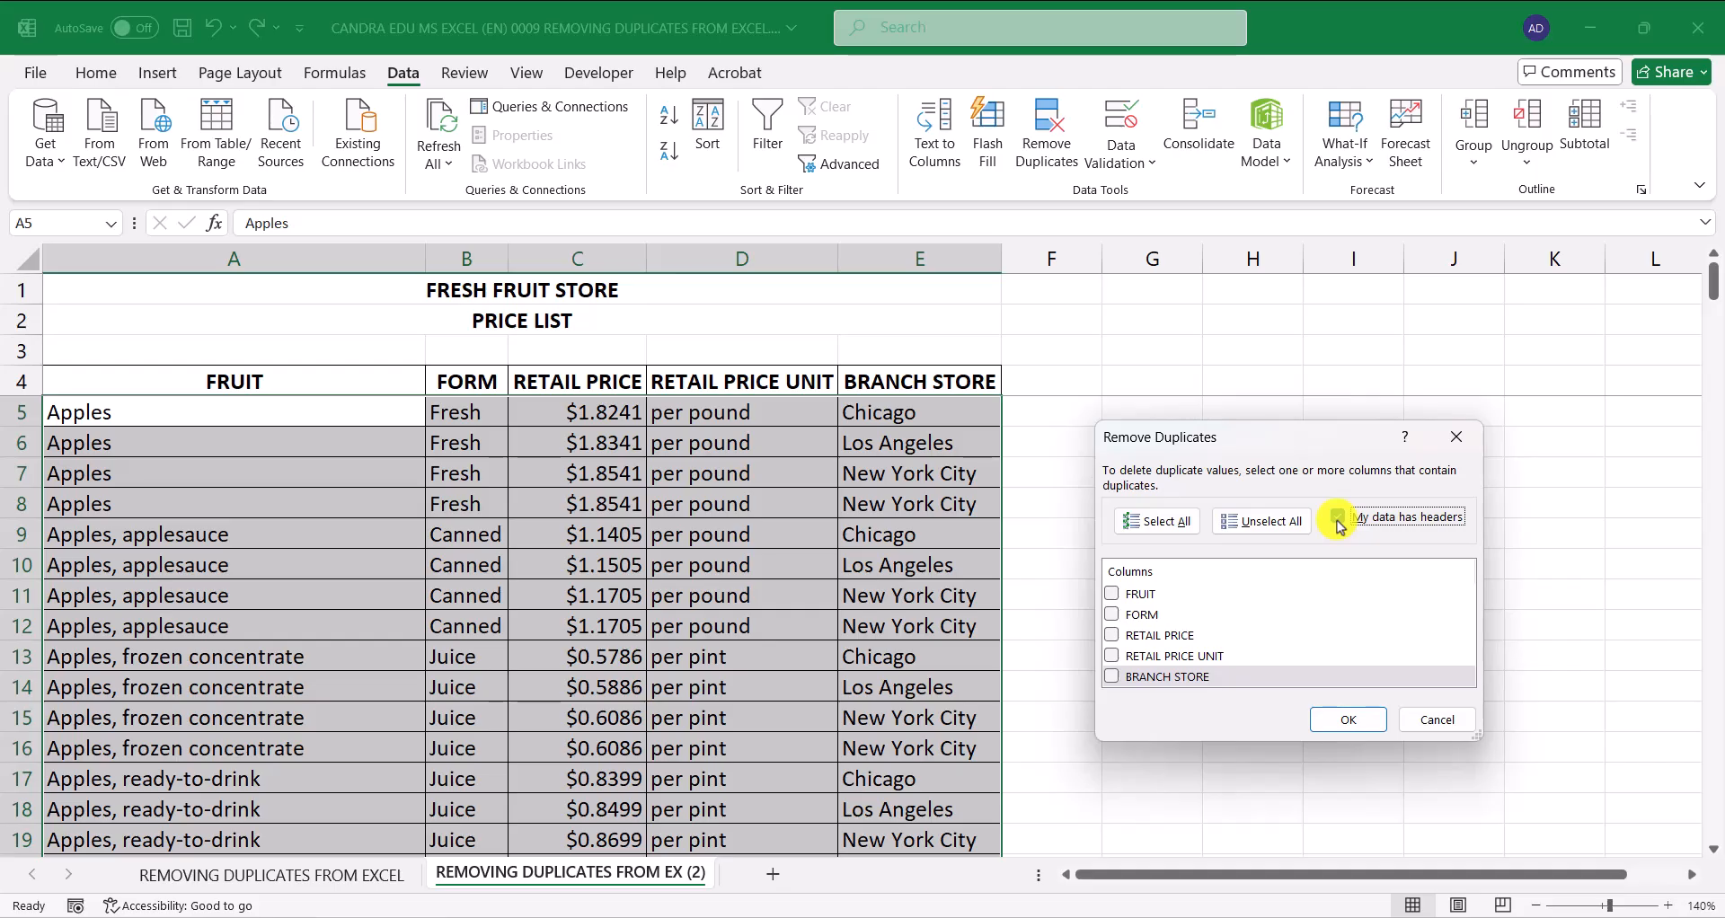
click(1337, 518)
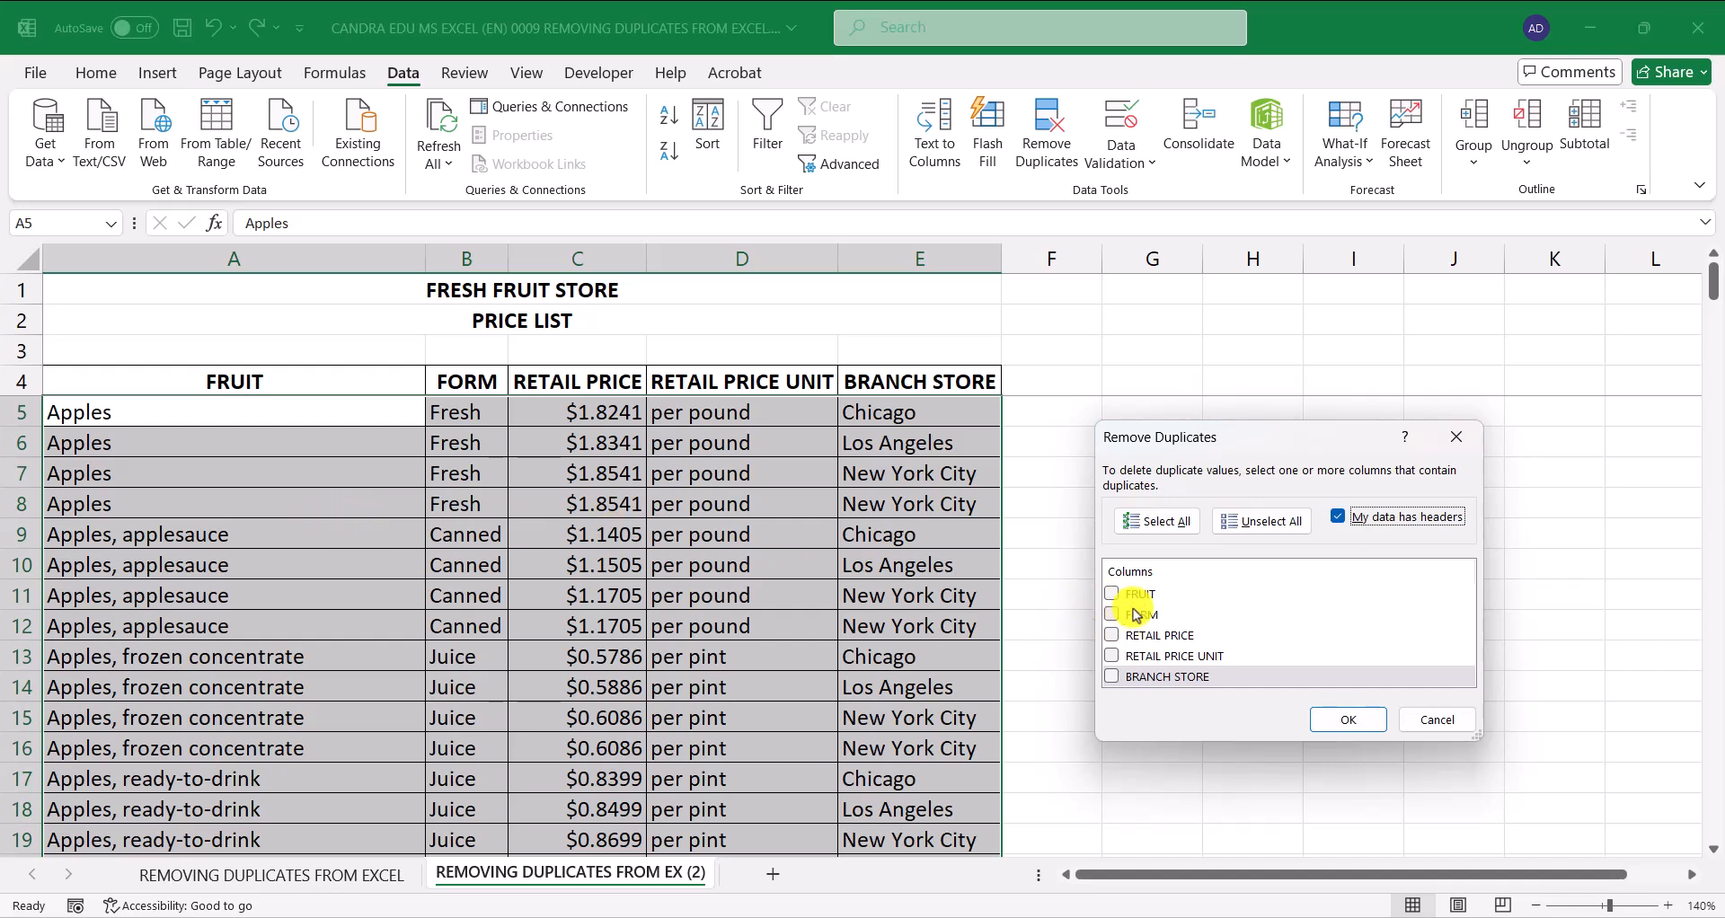
Select all five columns and remove the rows that are duplicated across all of them
click(1170, 523)
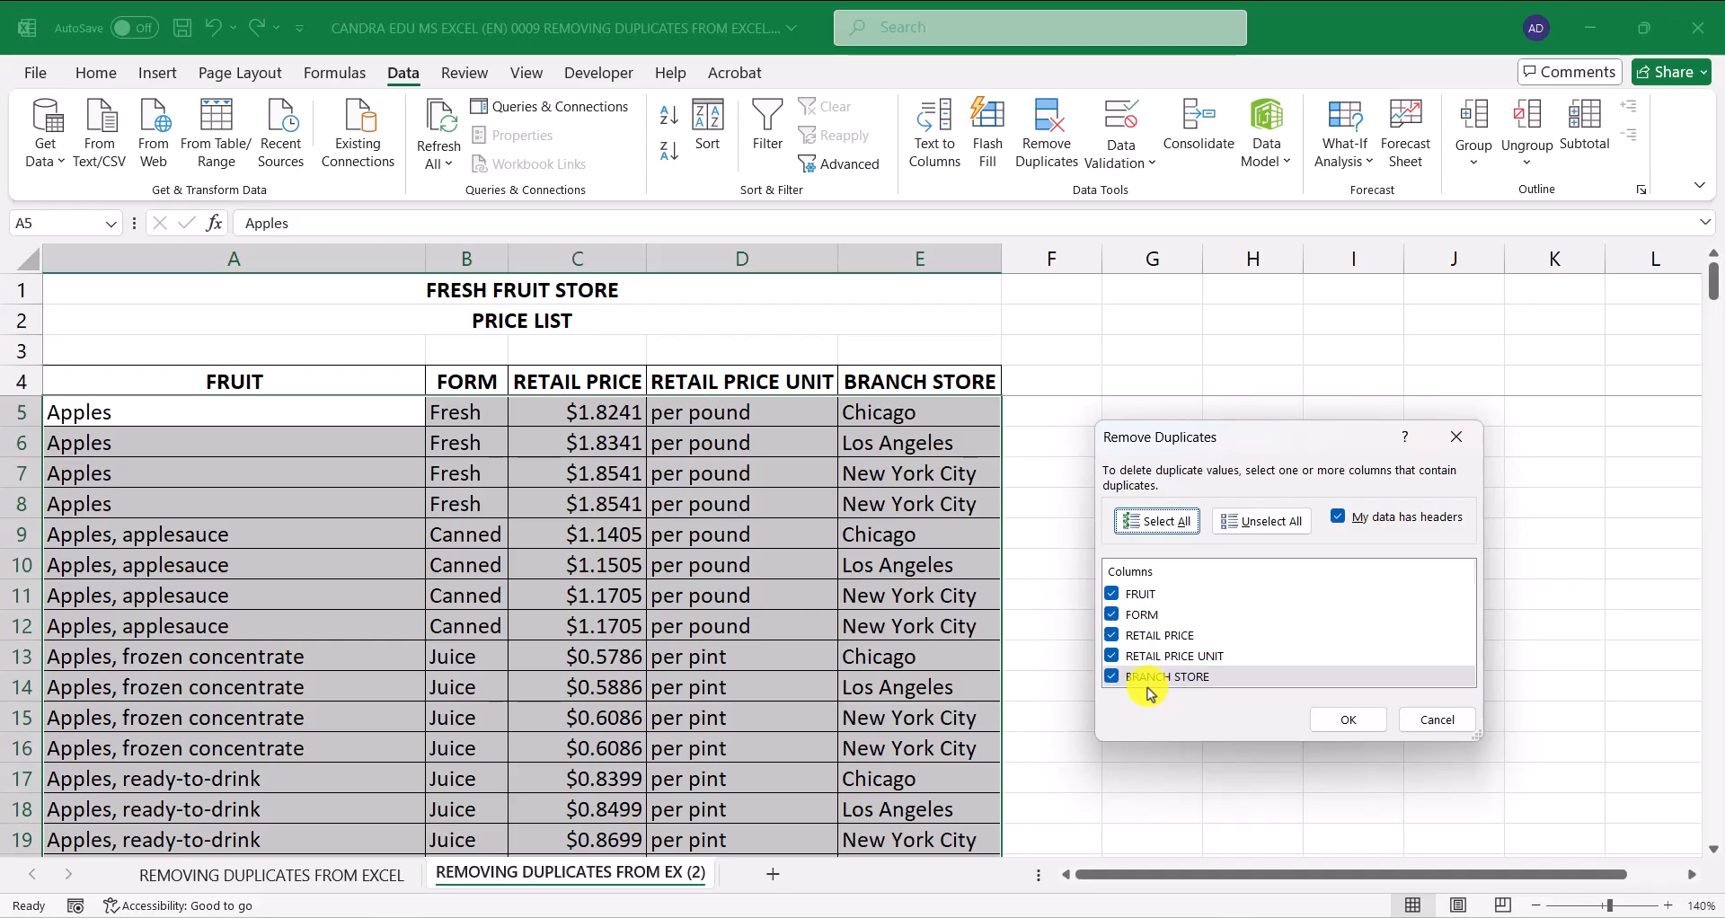
click(1345, 724)
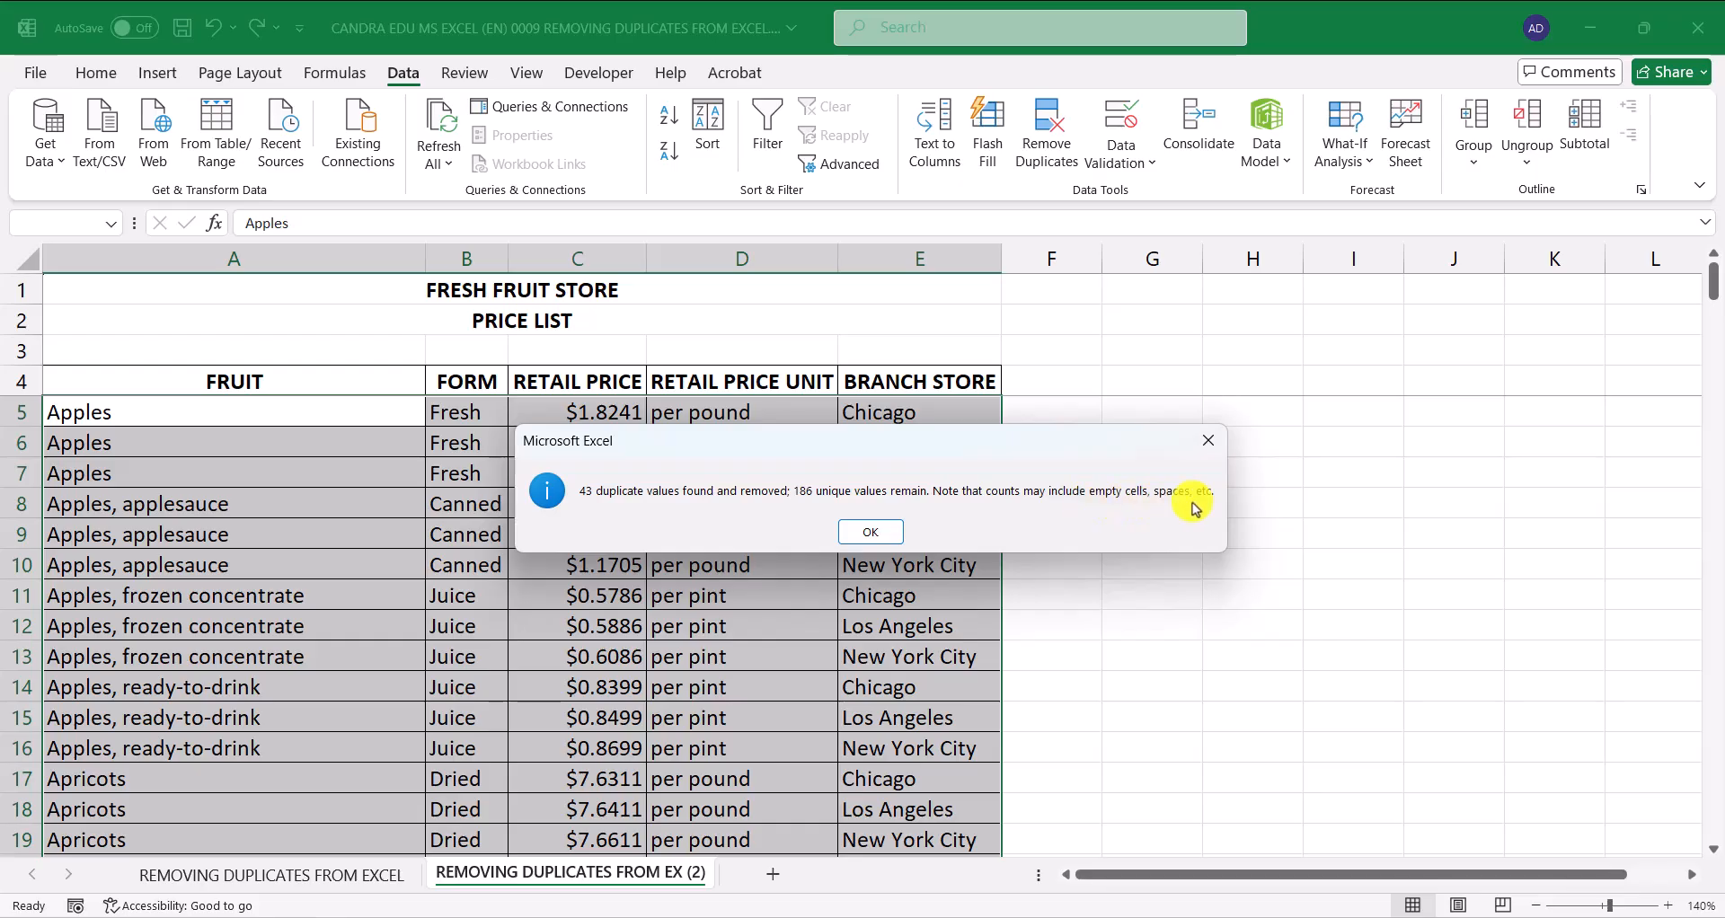
click(876, 530)
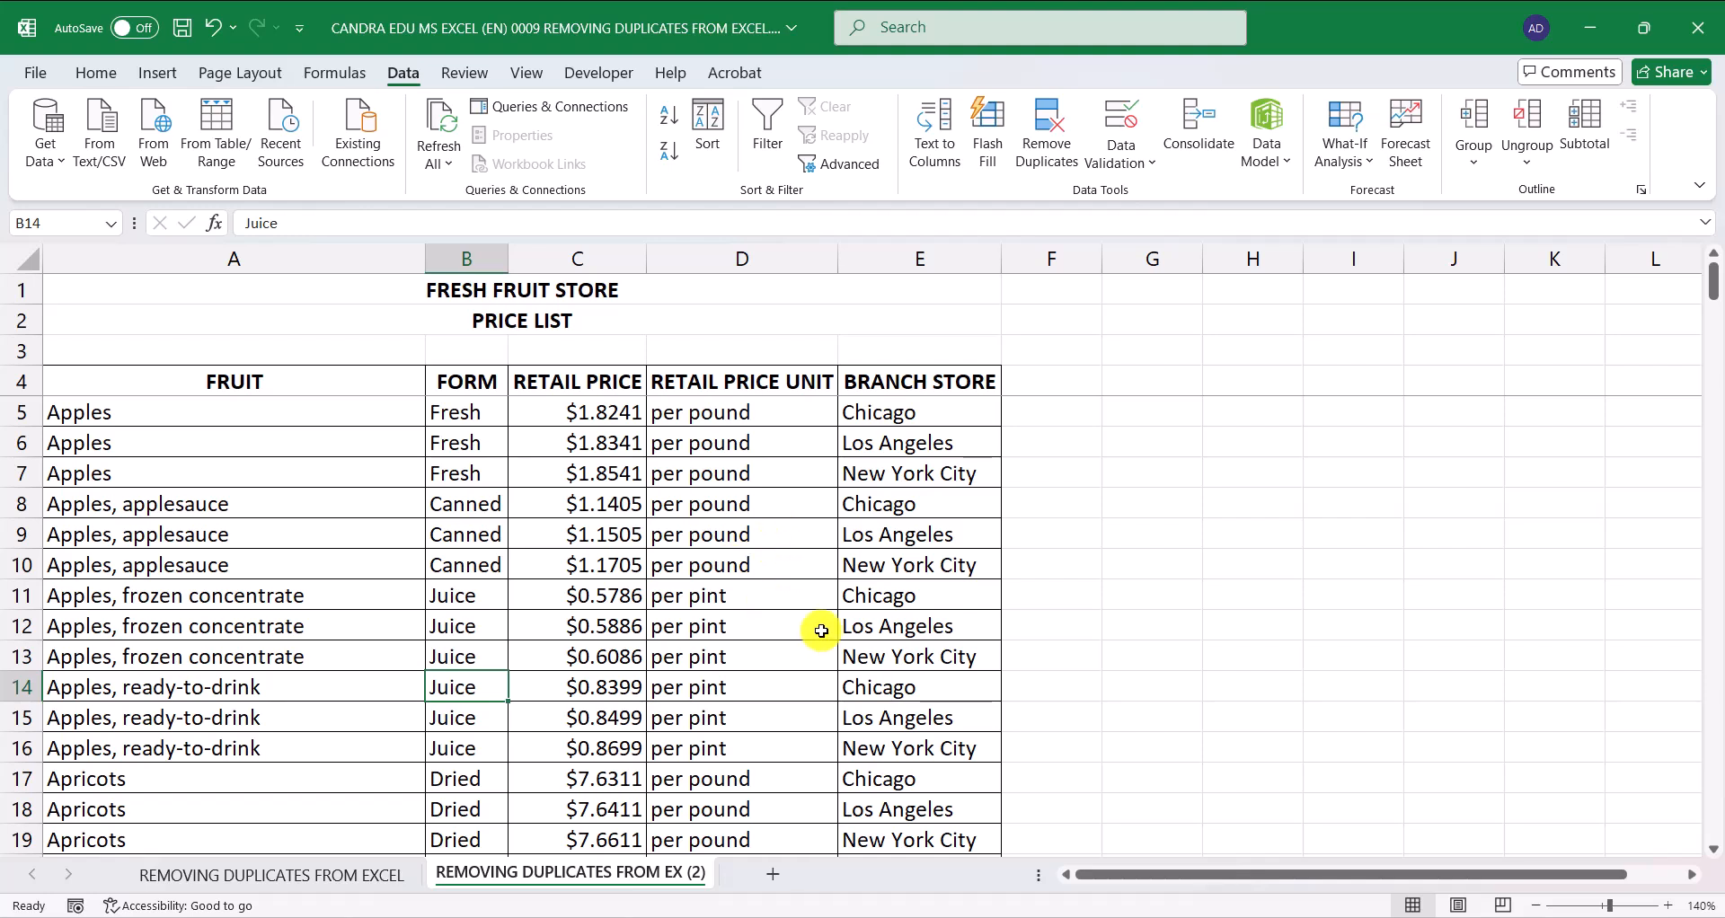
Check the first Apples entries under FRUIT and undo the duplicate removal
click(332, 381)
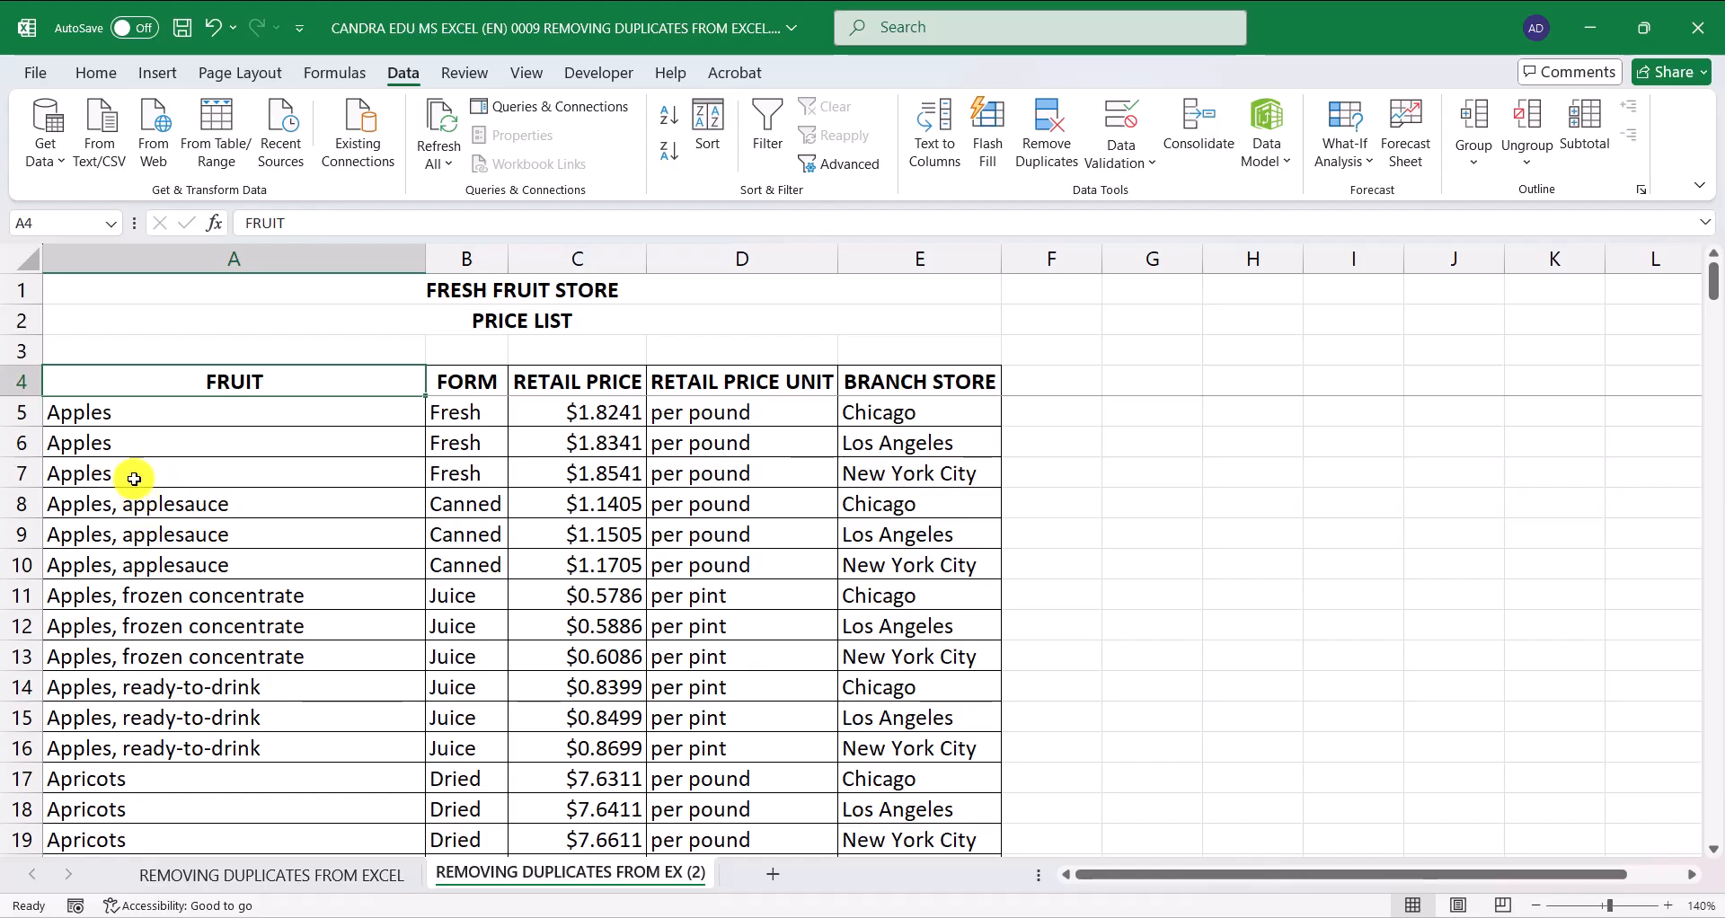
click(122, 420)
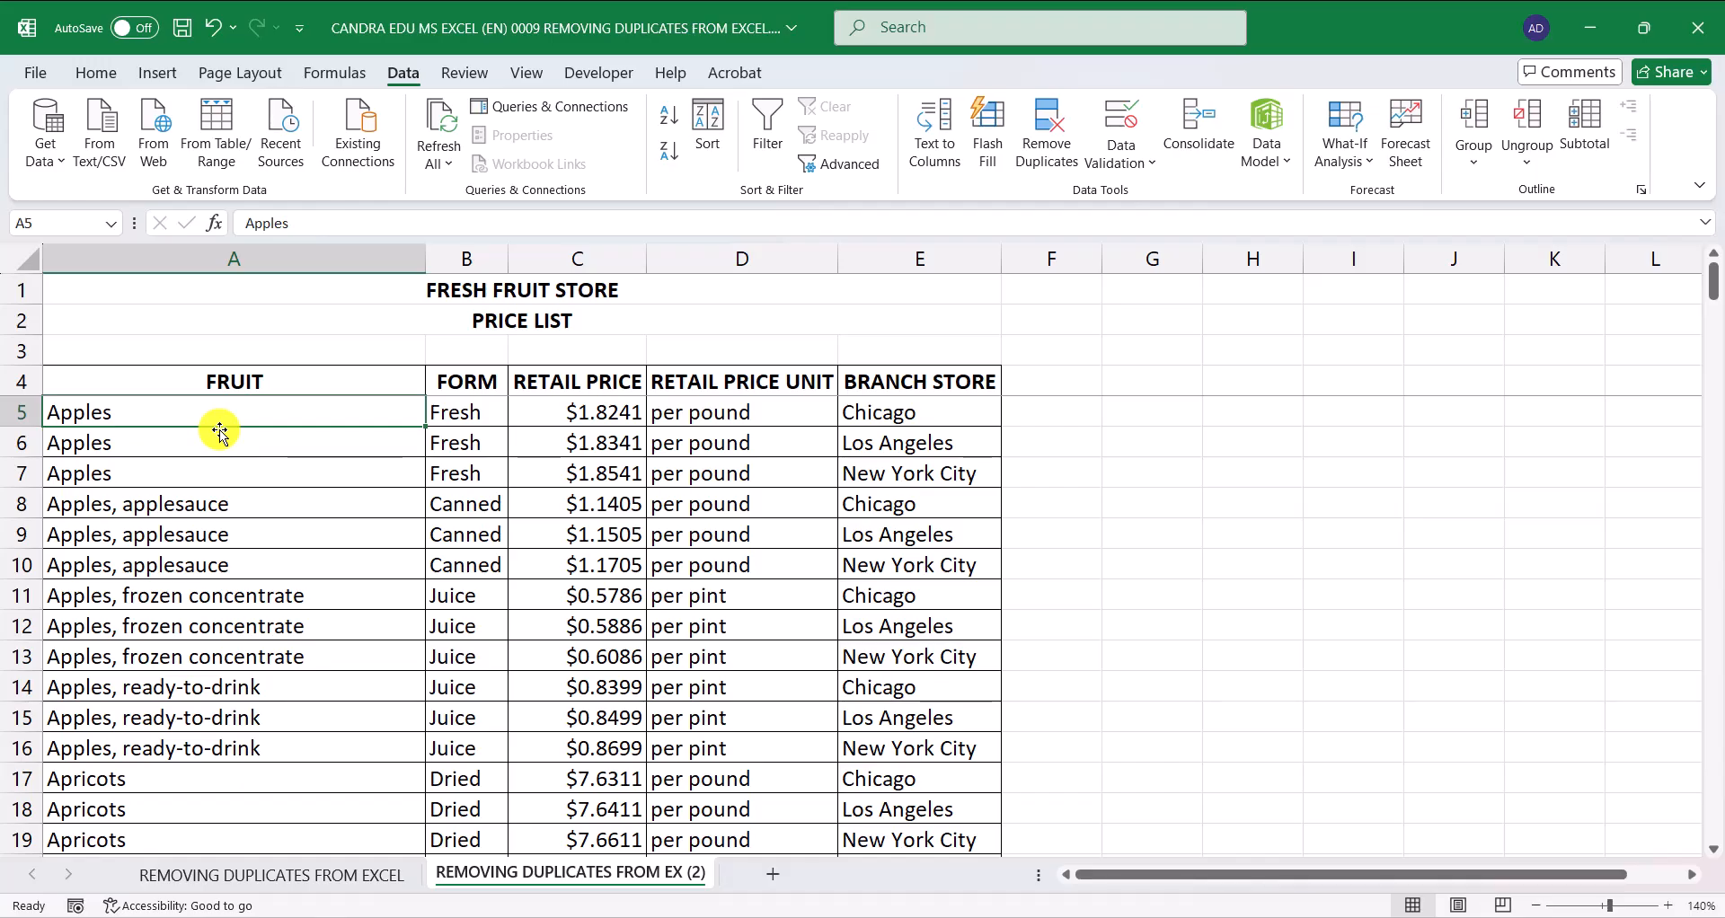
key(ctrl+z)
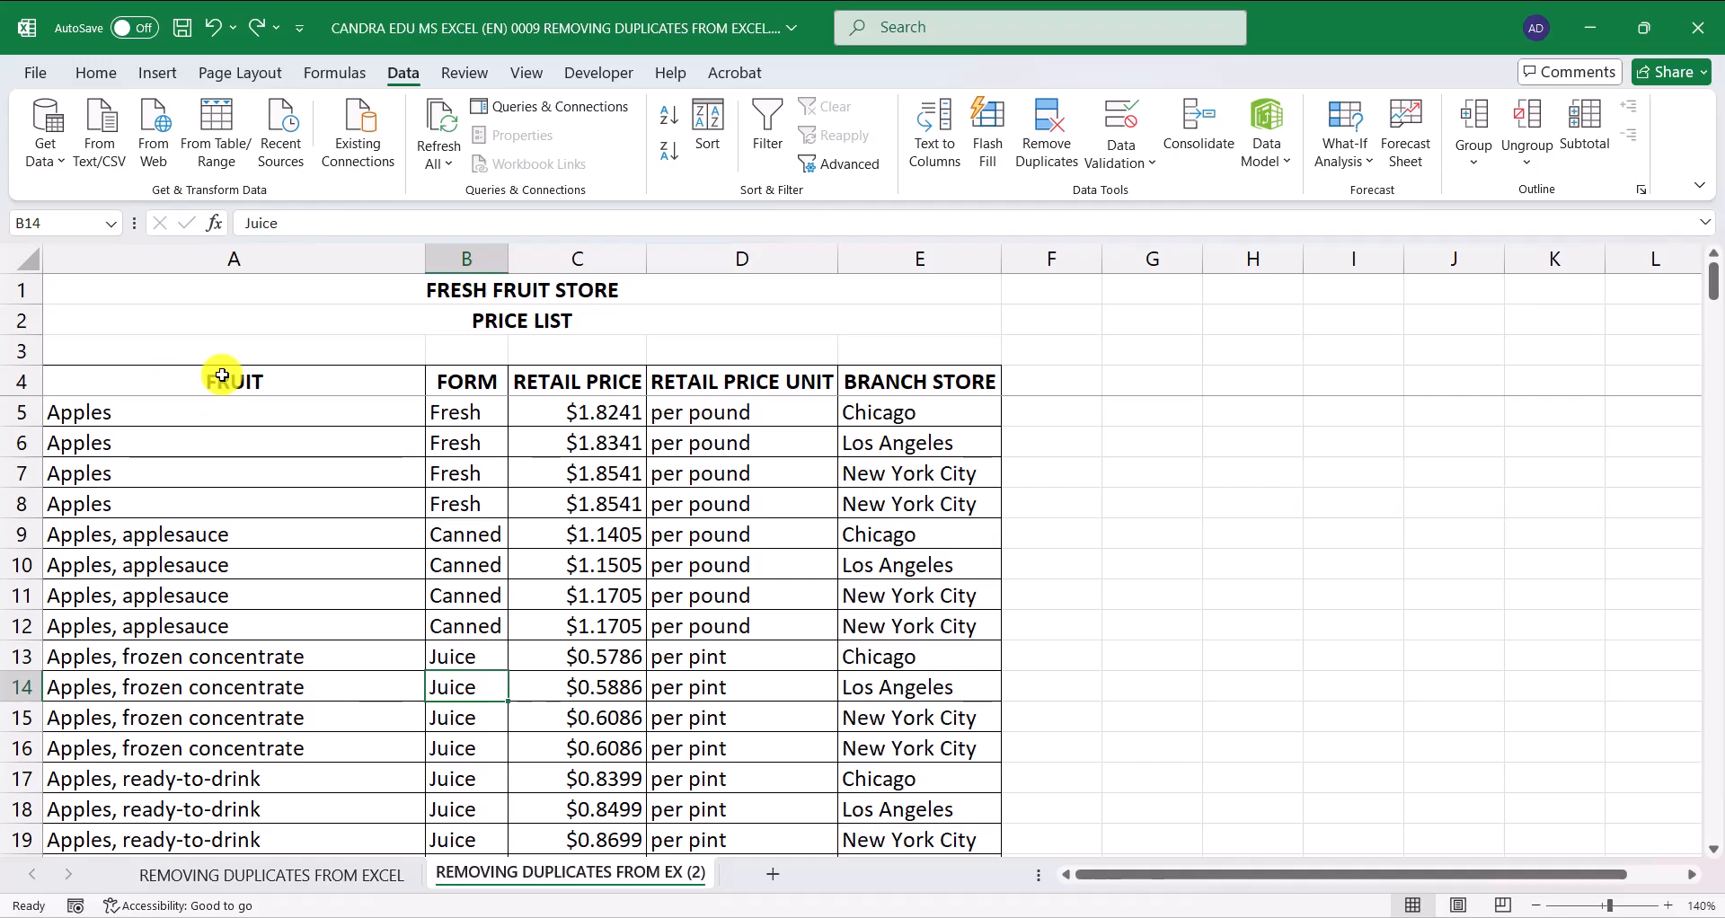
Remove duplicates from the price list based on the FRUIT column only, keeping the headers option on
click(571, 619)
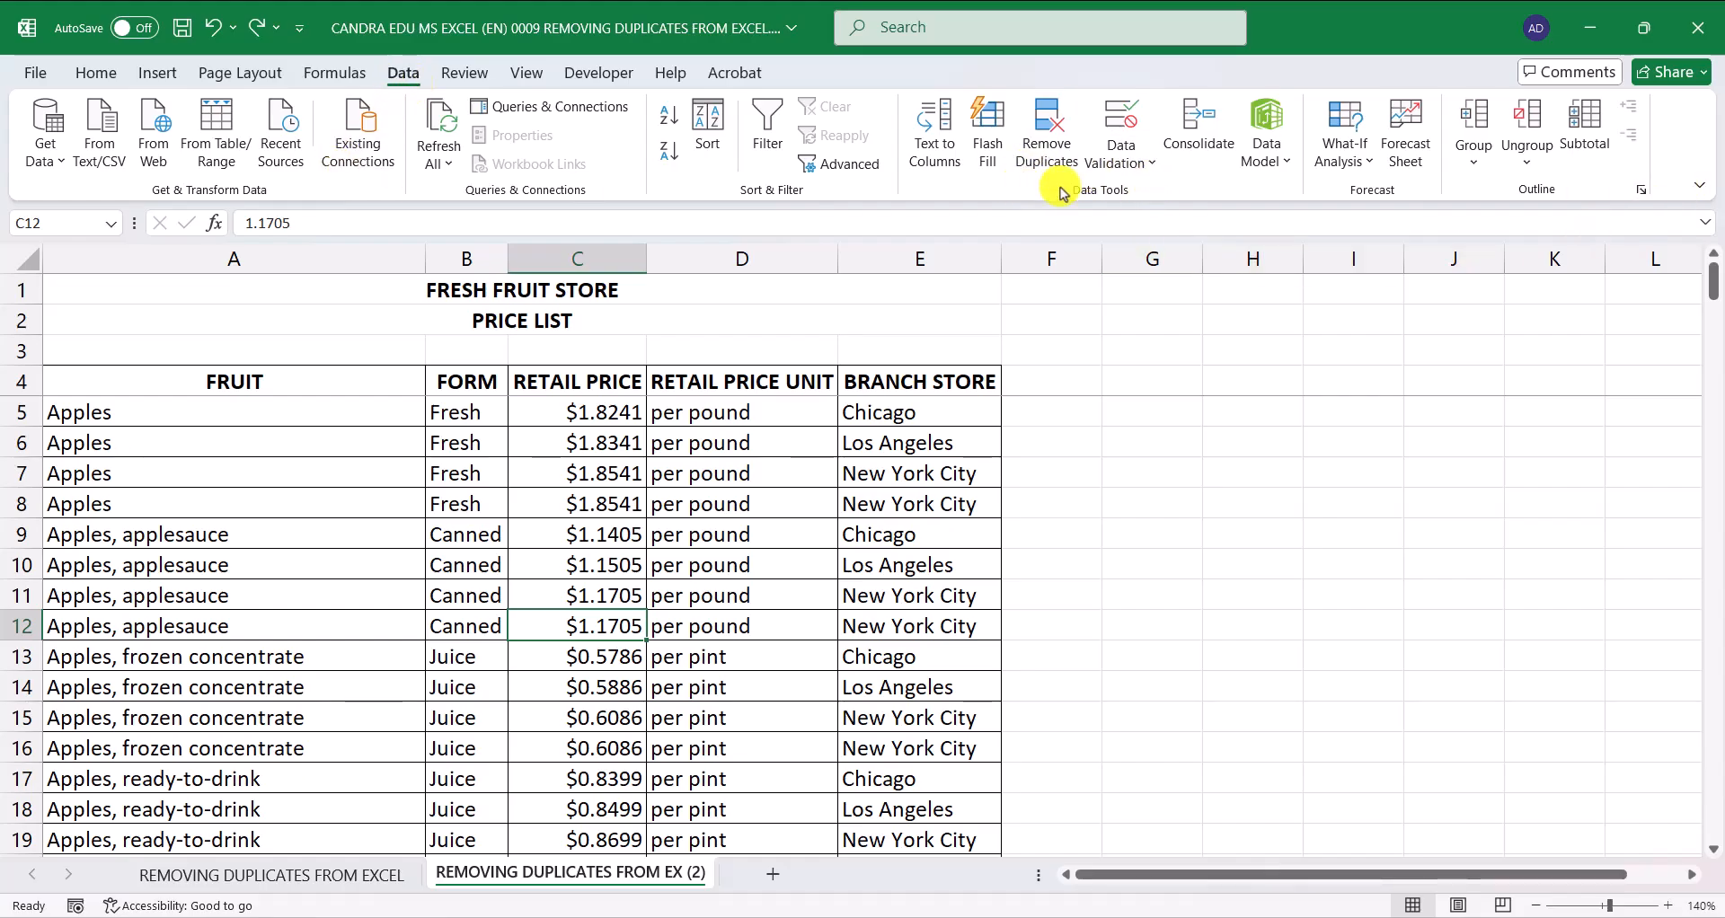
click(1068, 134)
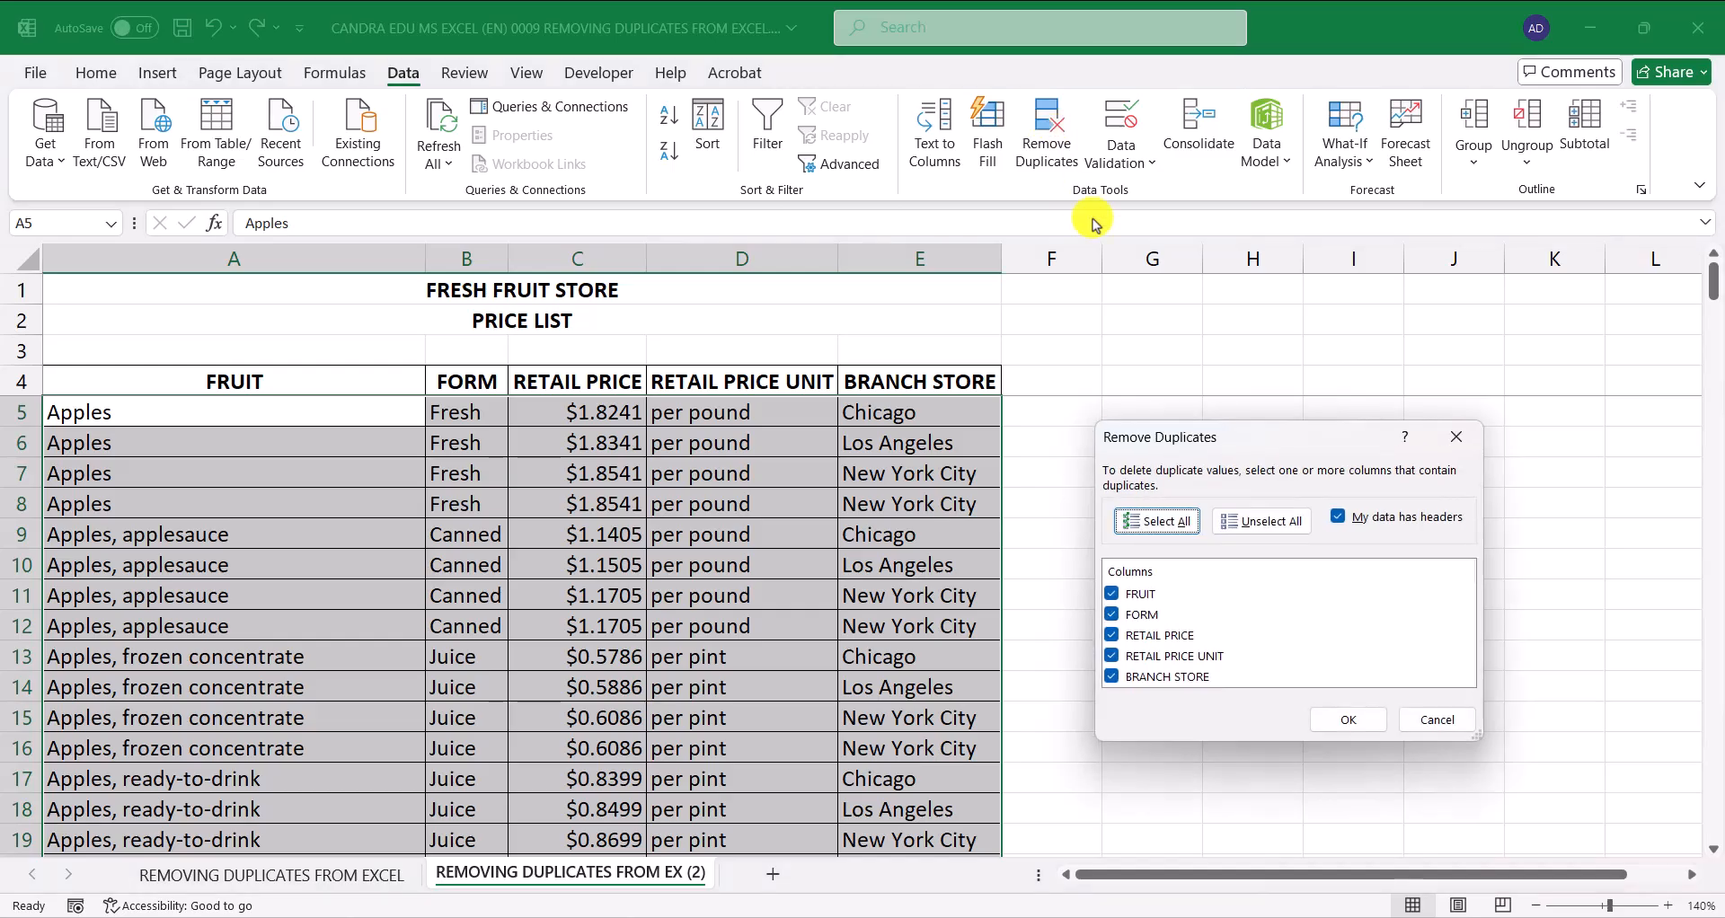
click(1244, 522)
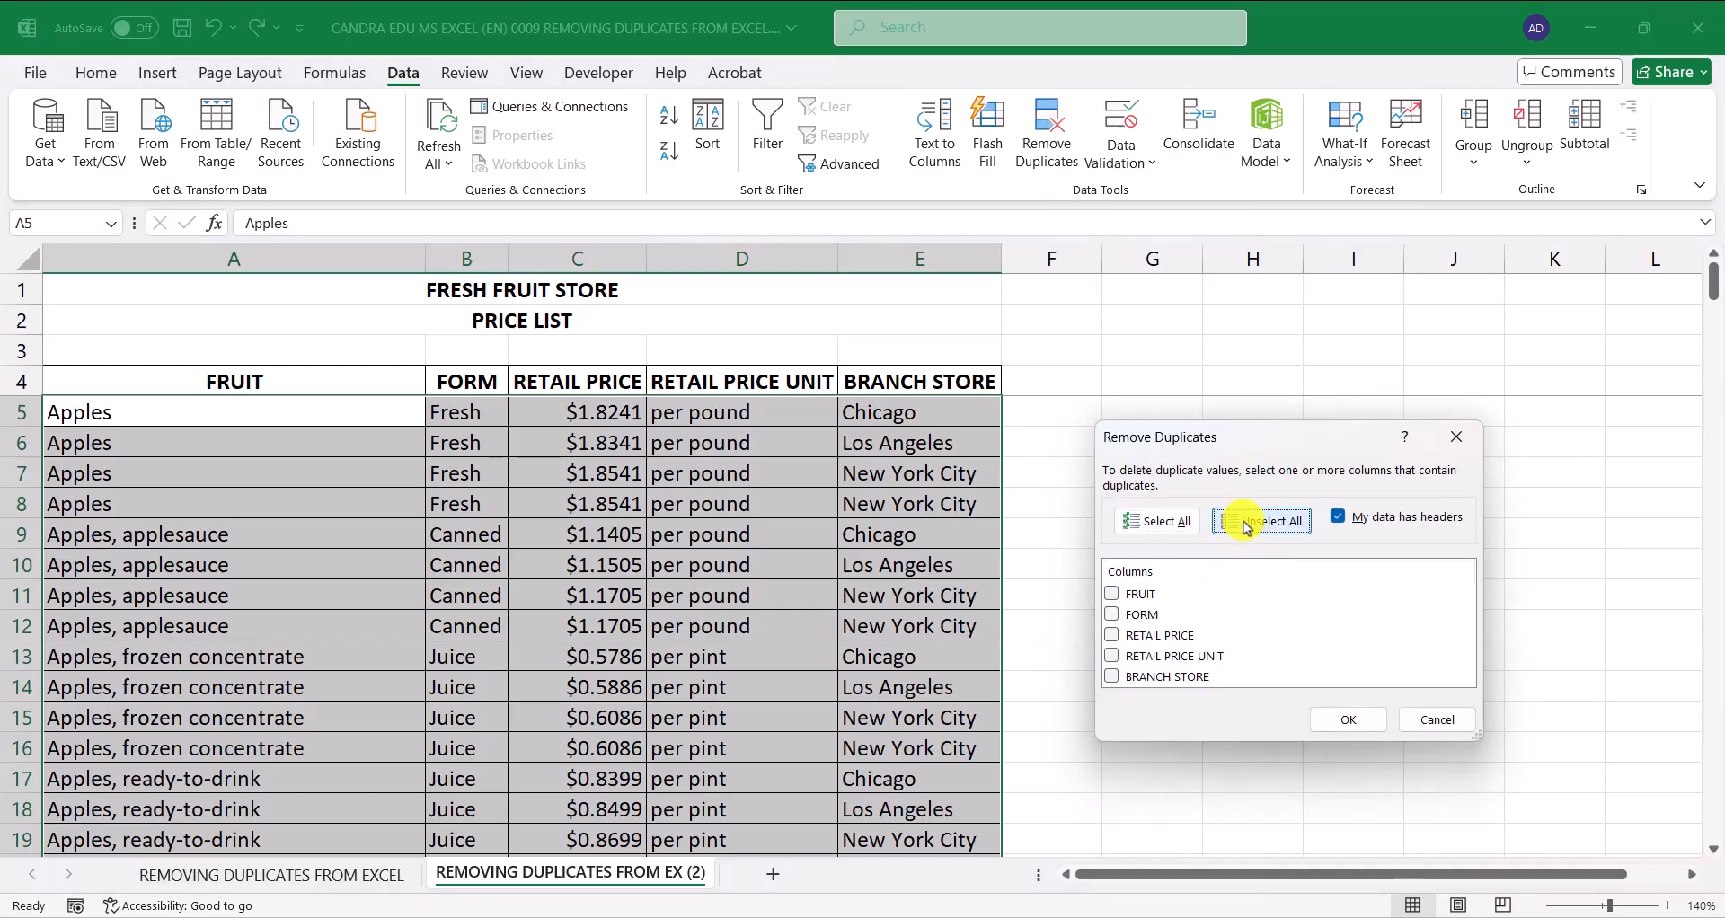
click(1113, 596)
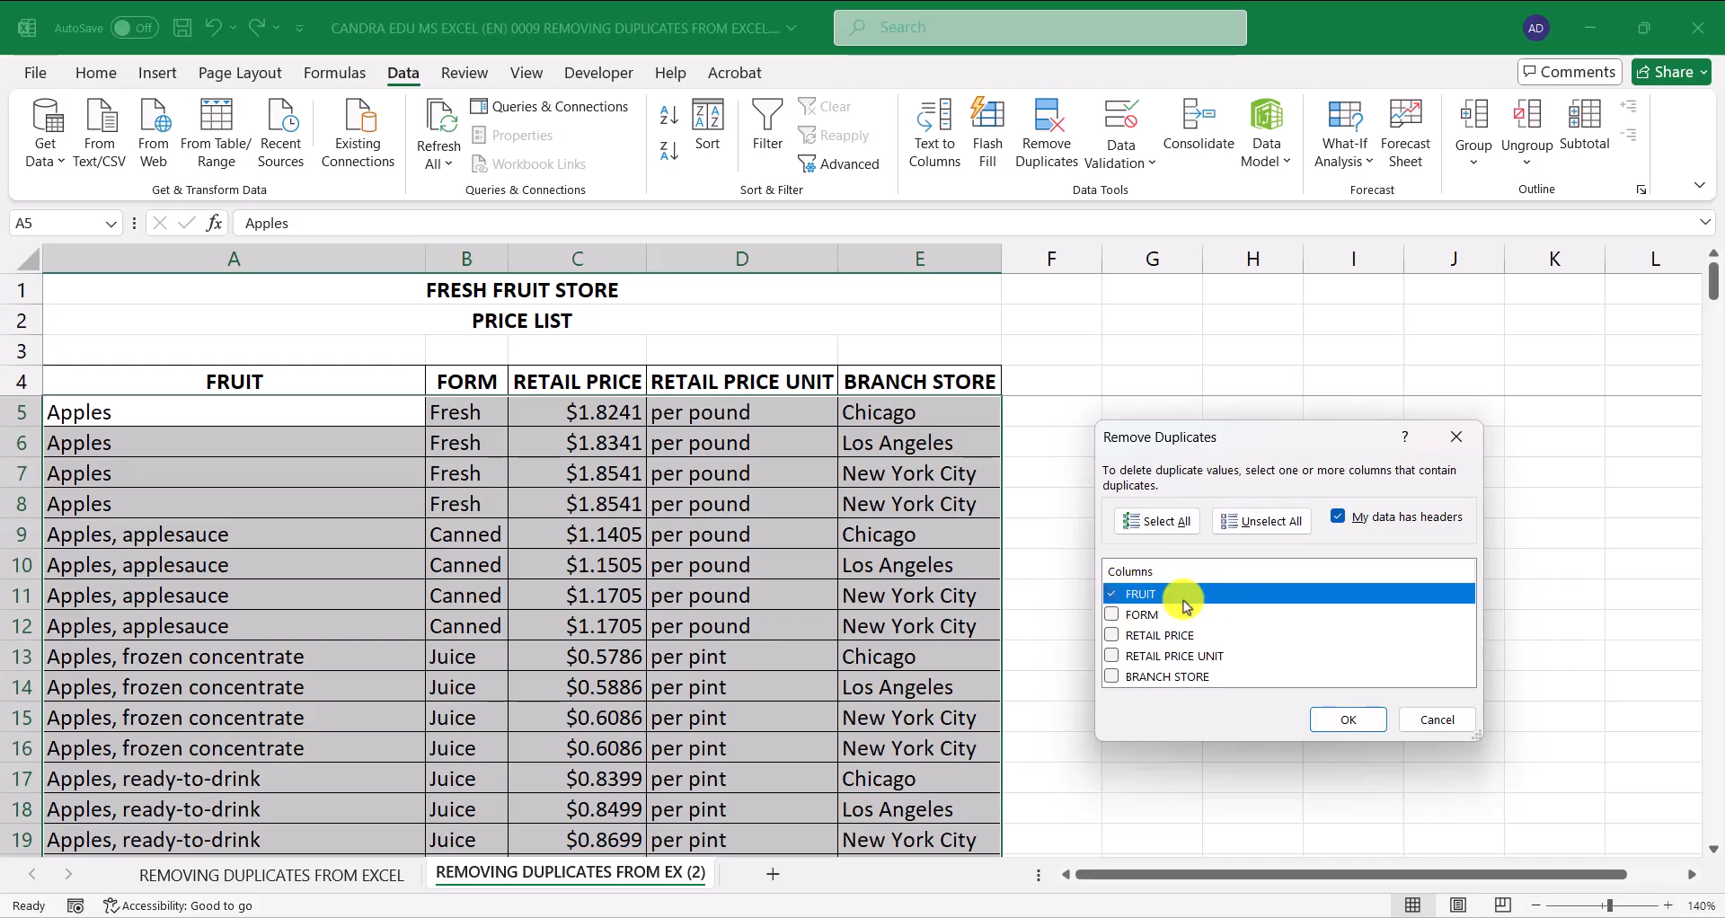
click(1349, 720)
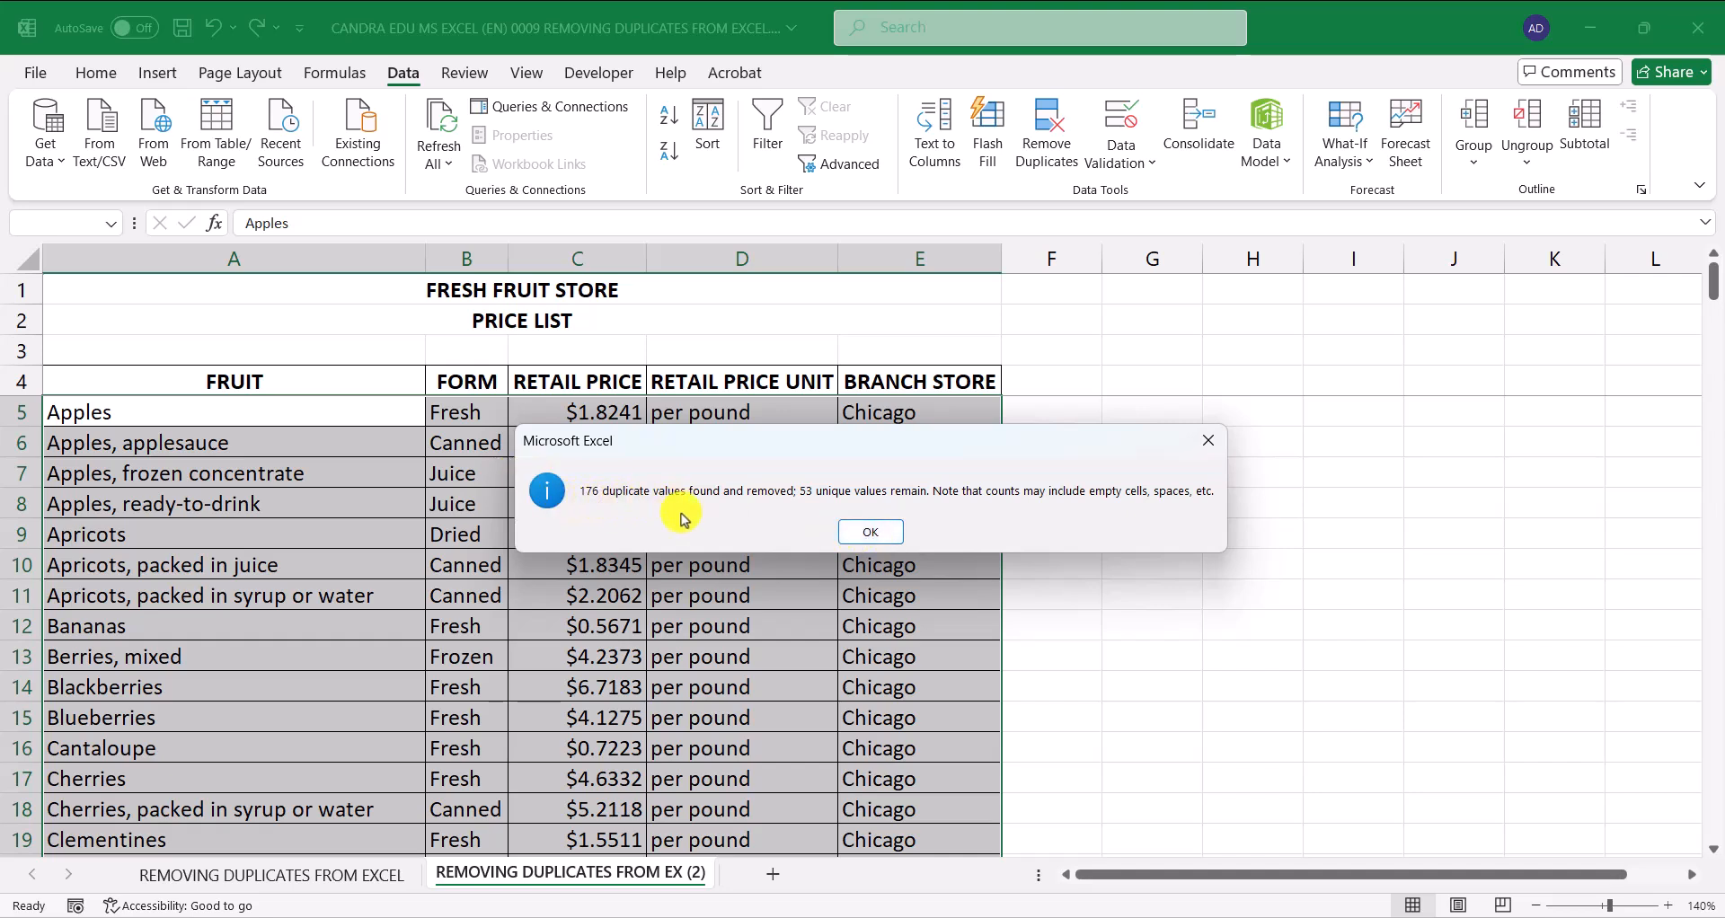
click(870, 533)
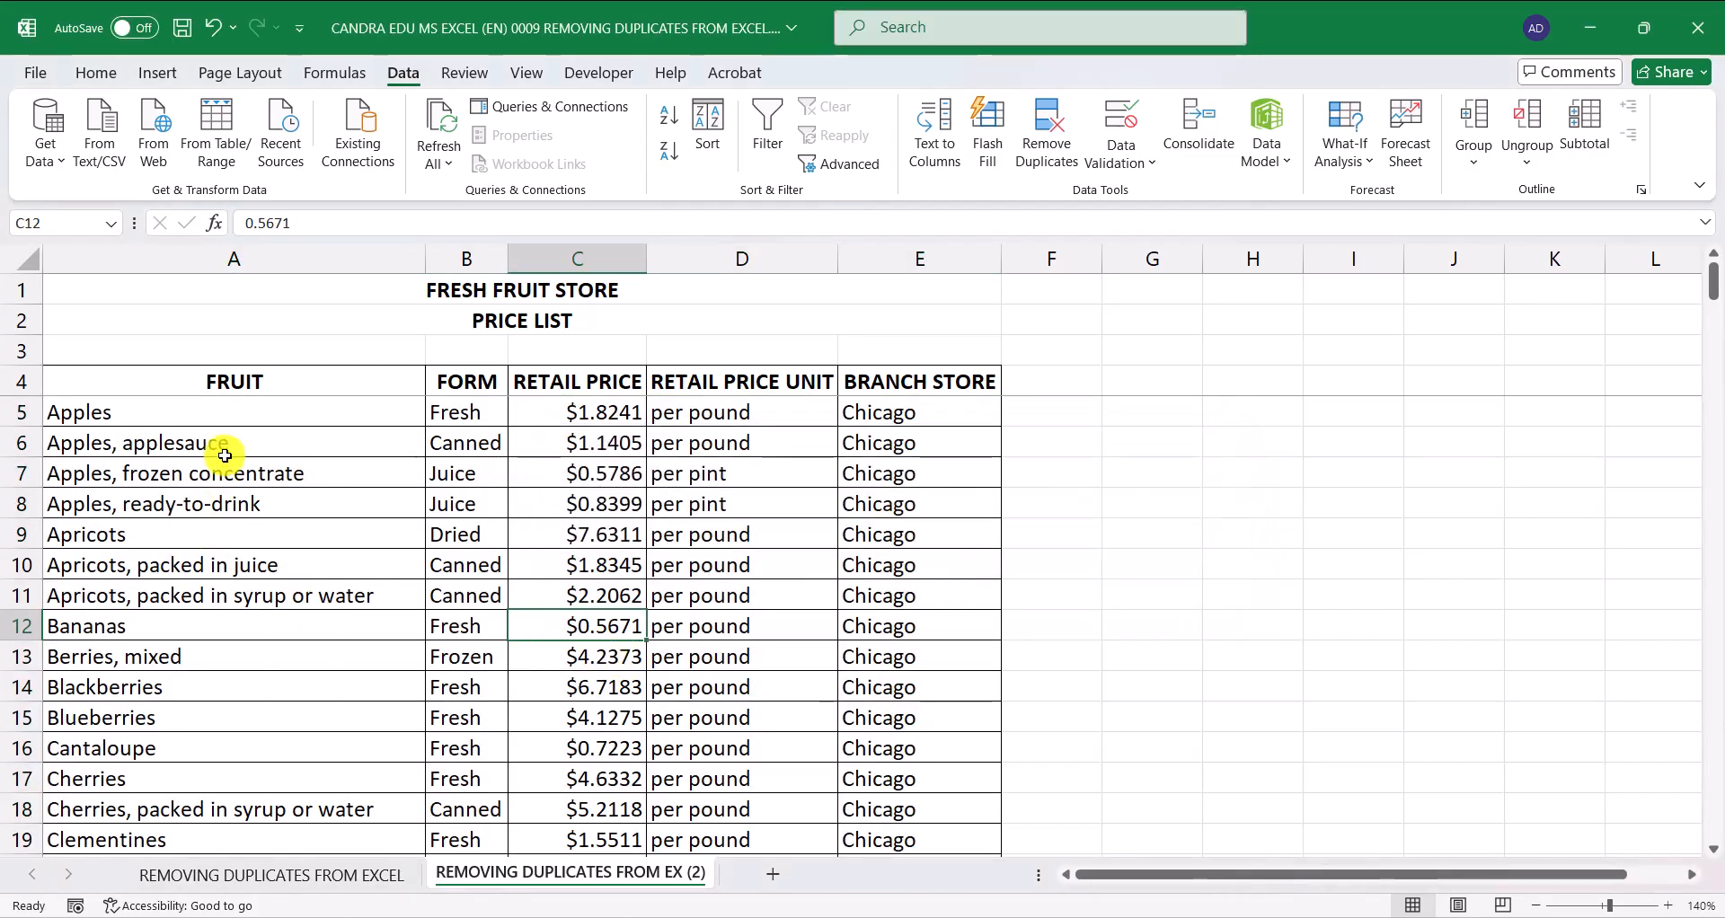
Examine the FRUIT column, comparing Cherries with Cherries, packed in syrup or water in rows 17 and 18
click(207, 377)
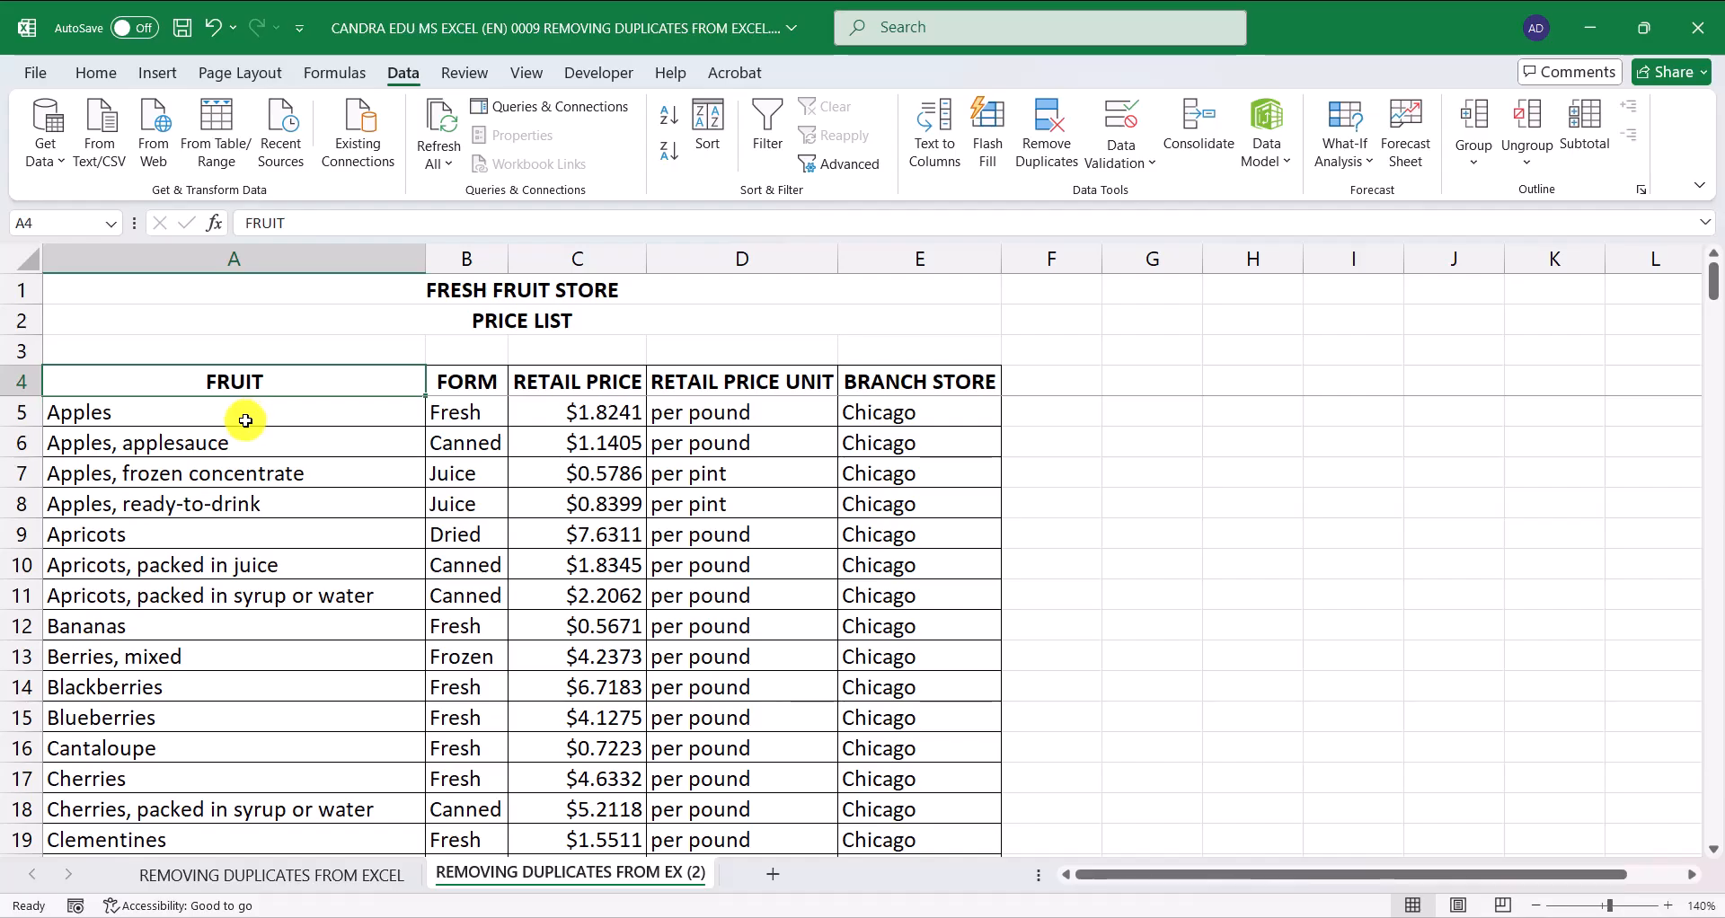
click(129, 417)
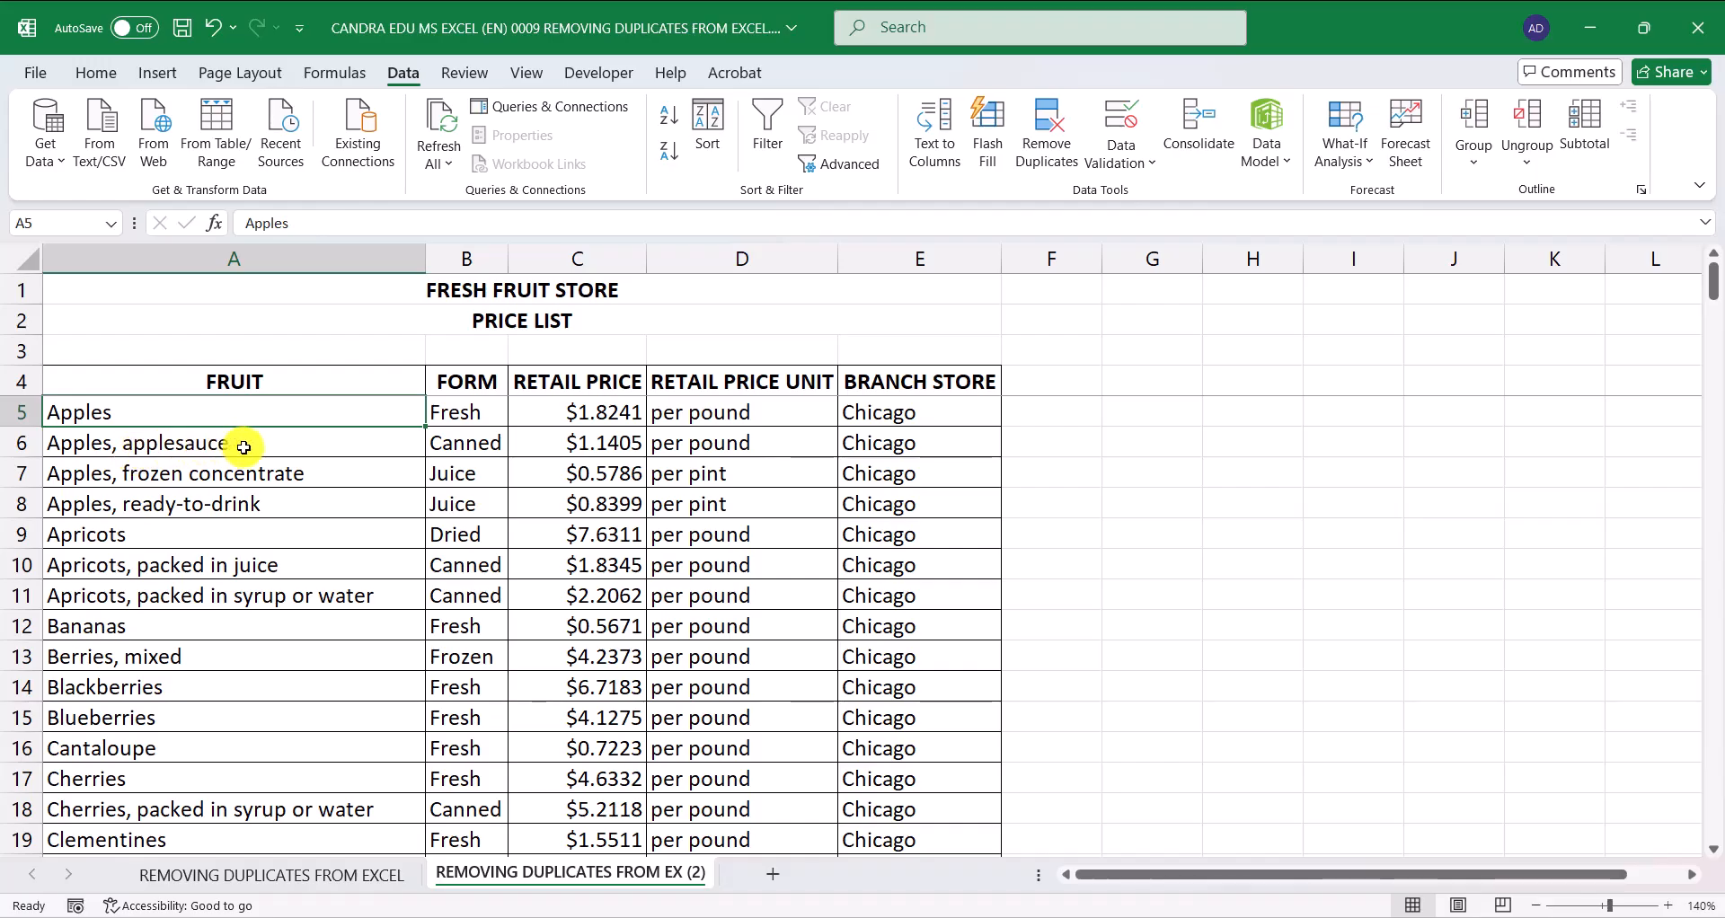
scroll(225, 539, down, 3)
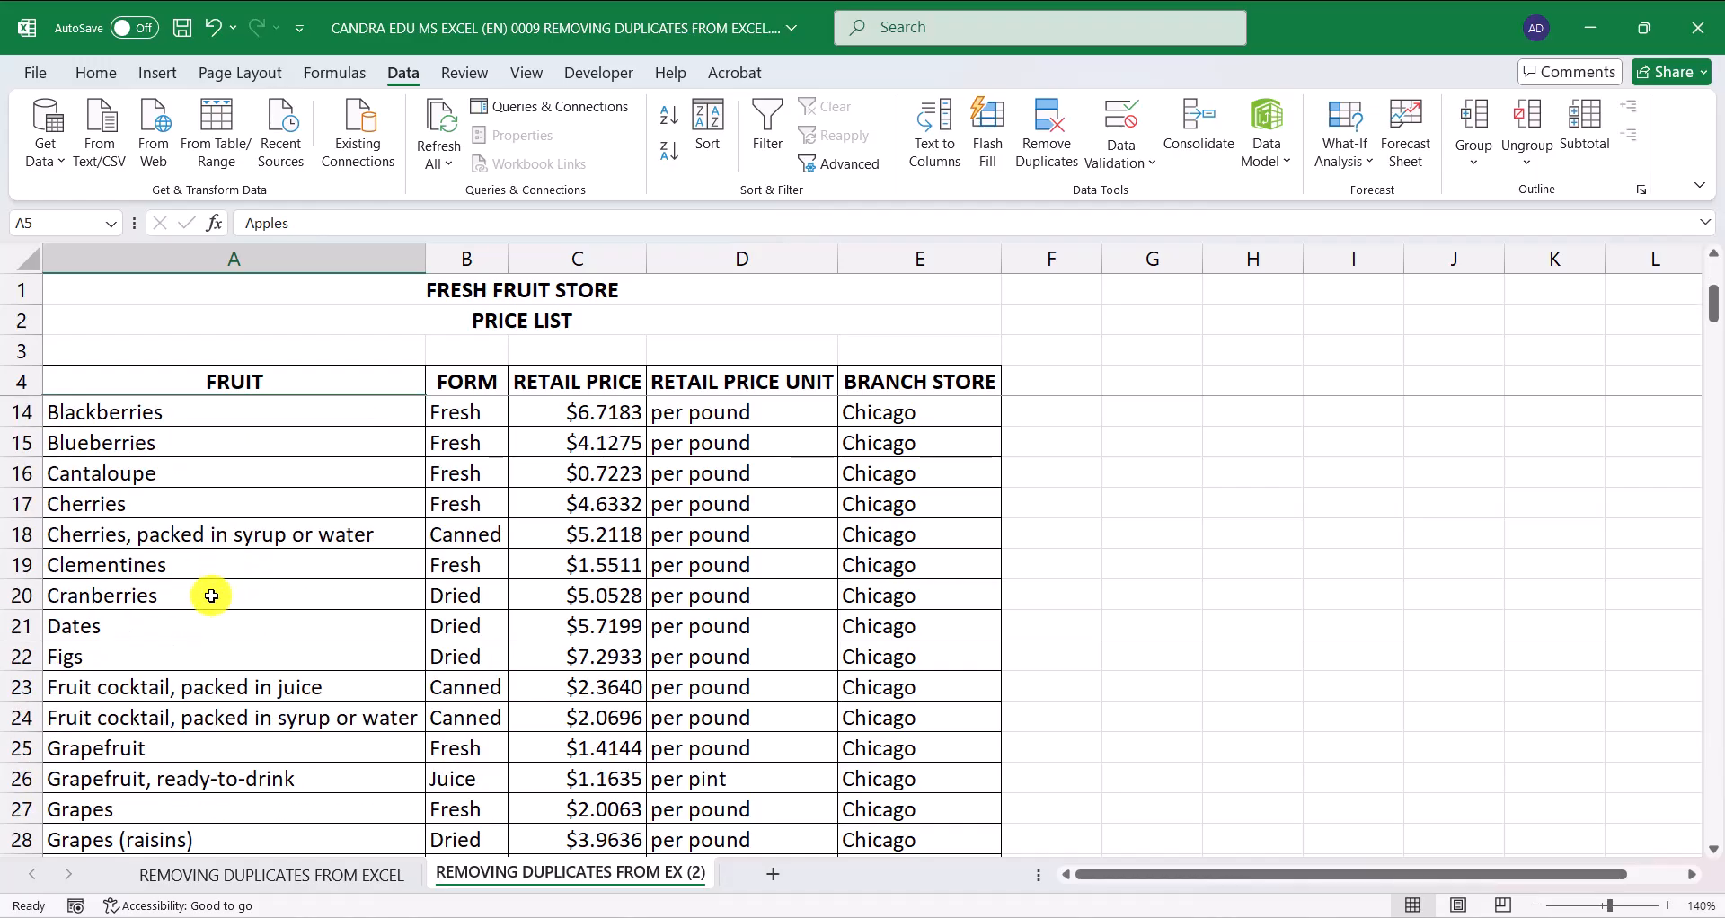
click(129, 511)
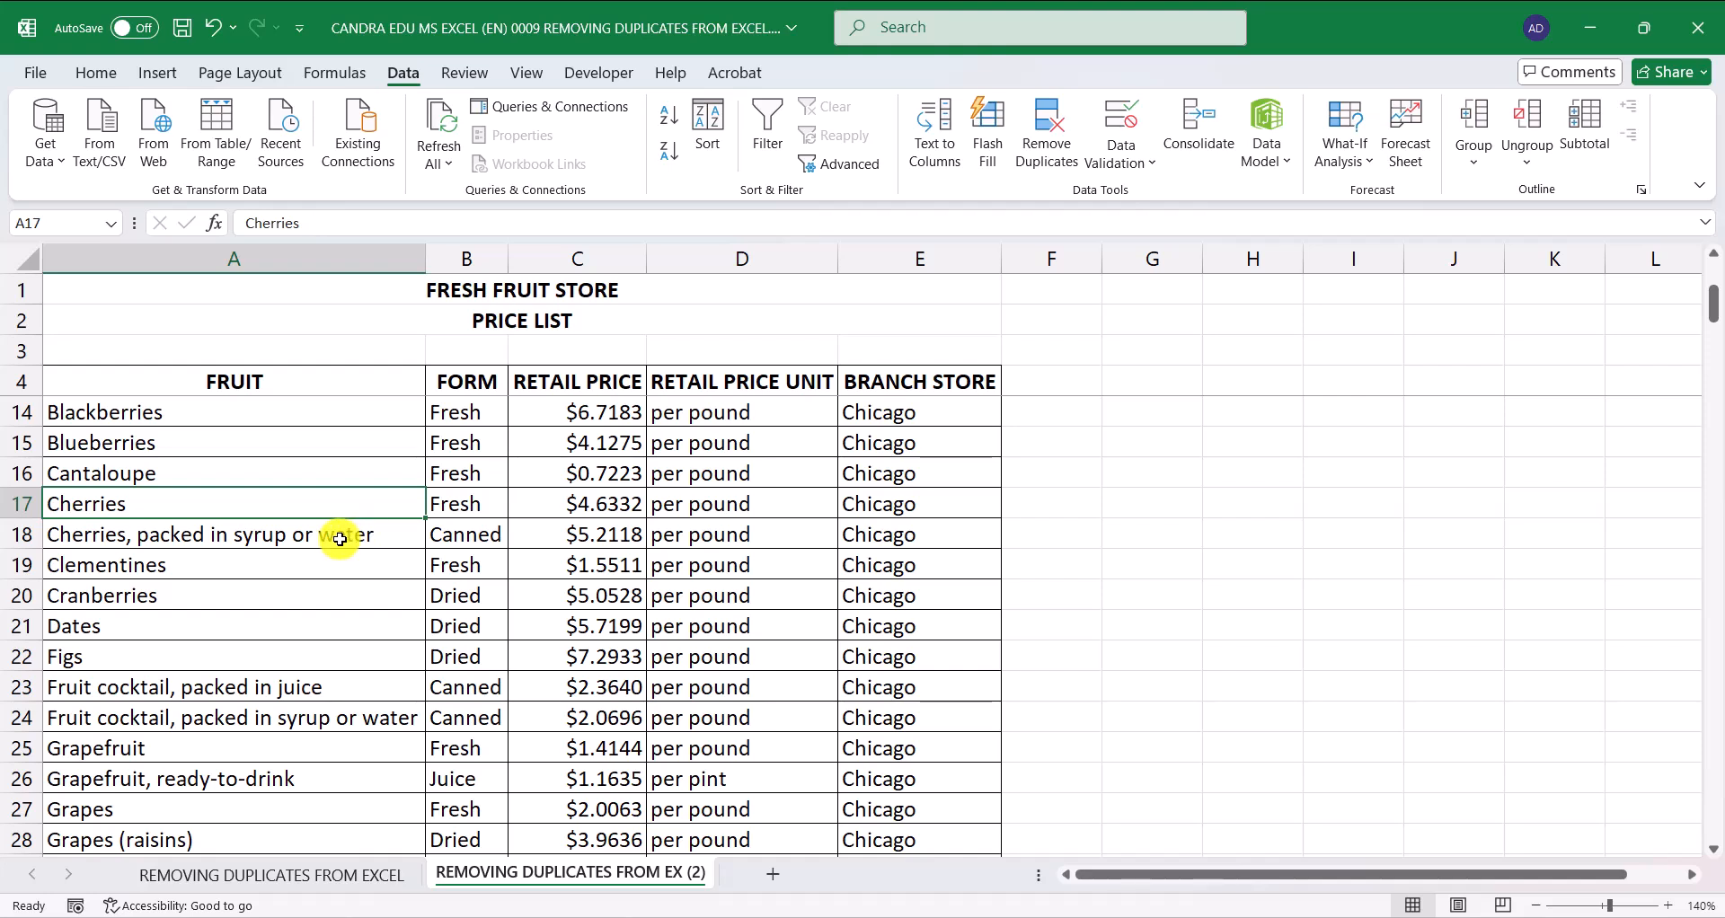
click(247, 525)
drag(242, 493, 237, 521)
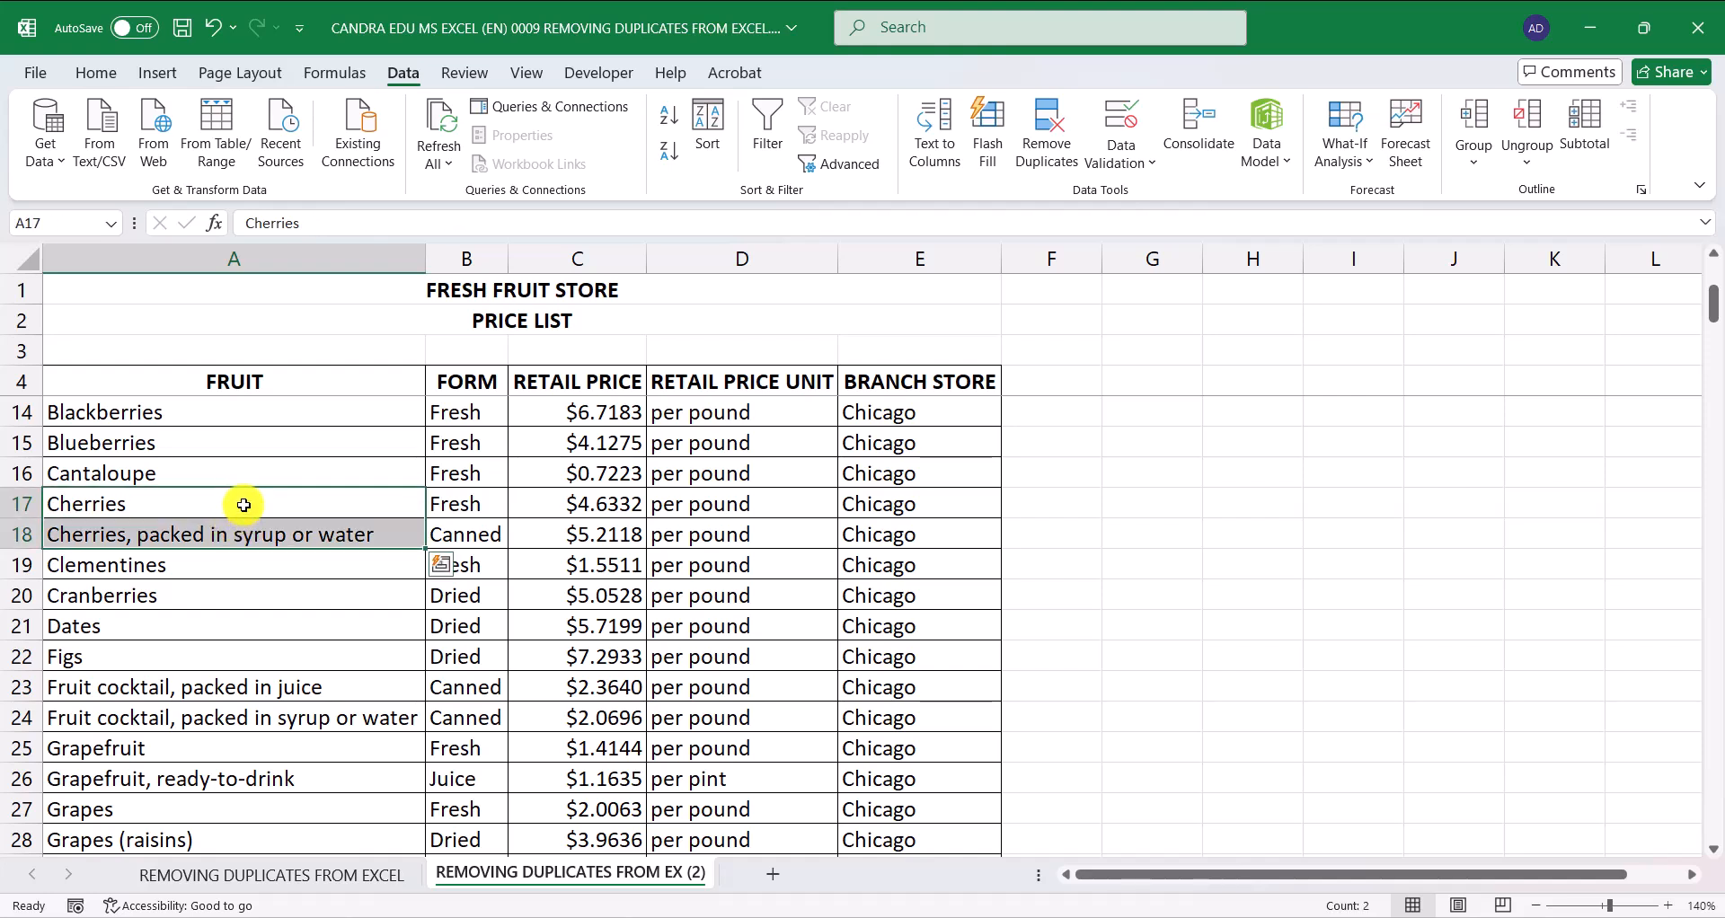
click(241, 501)
click(225, 536)
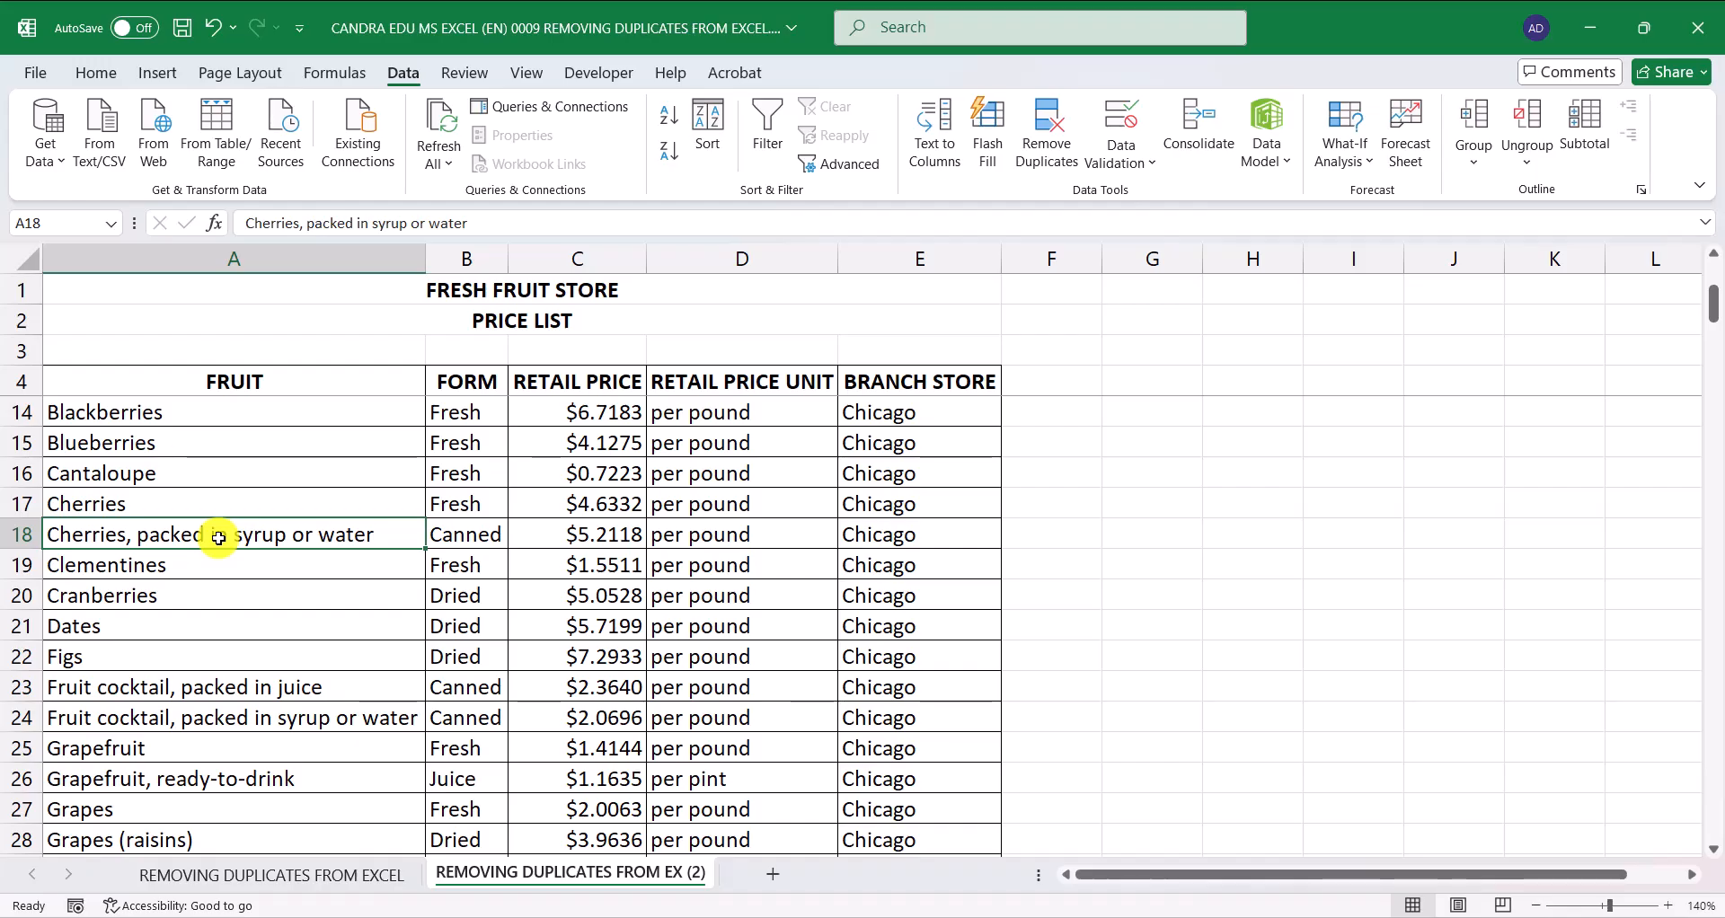
click(158, 505)
click(167, 539)
click(151, 512)
click(156, 535)
click(152, 504)
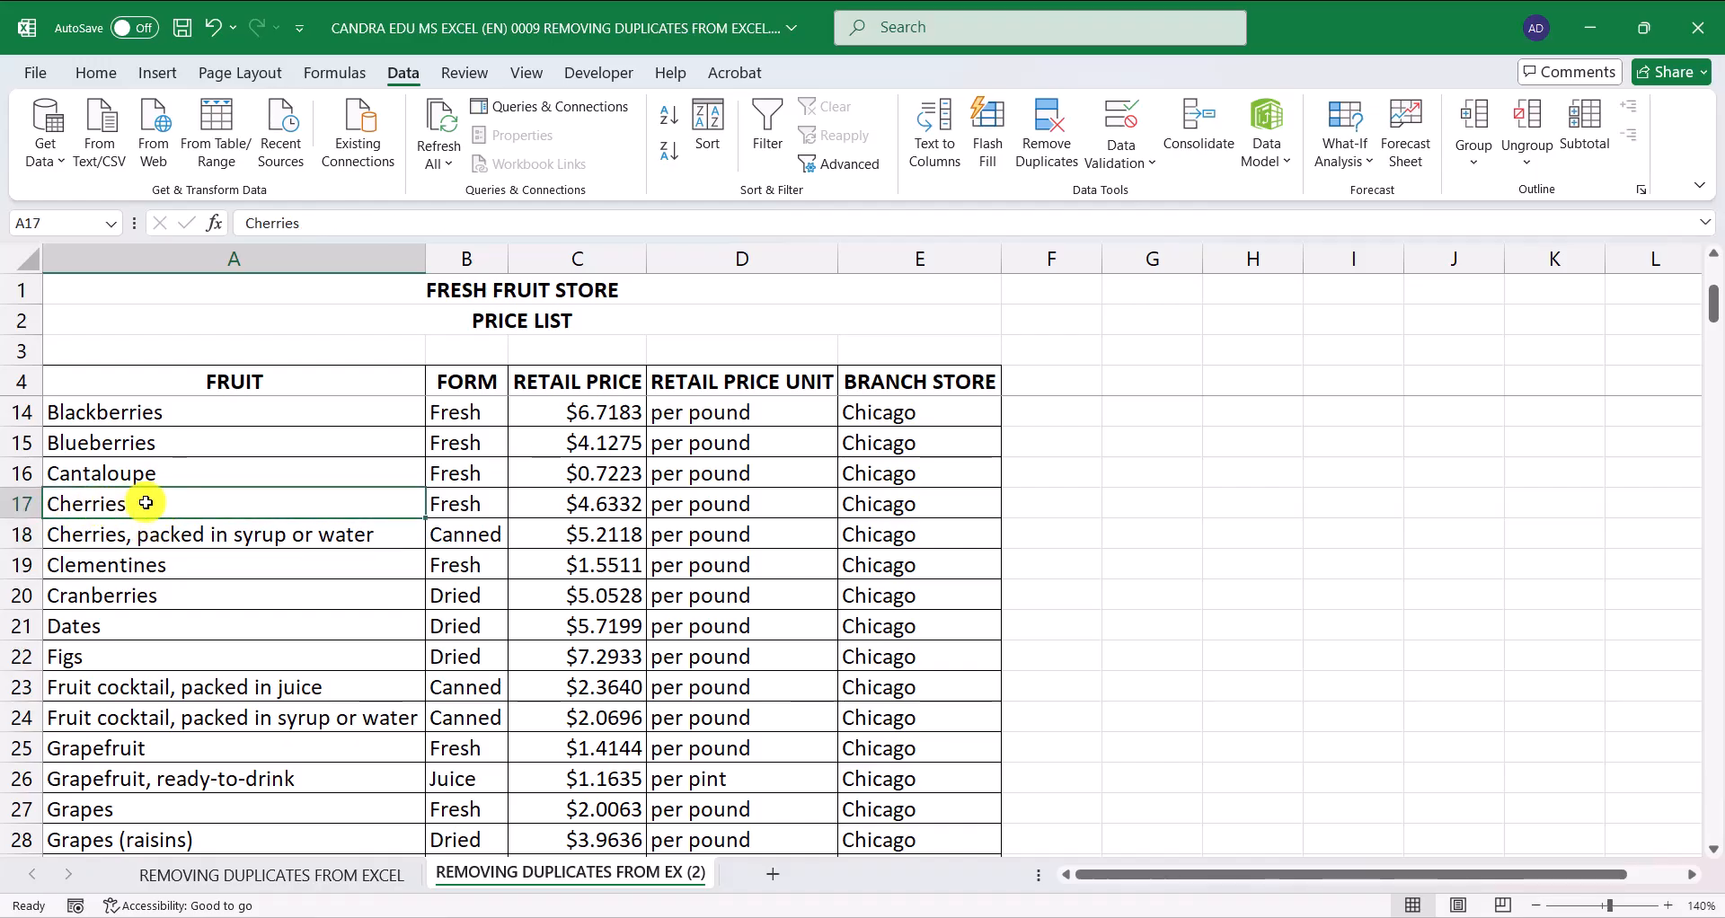
click(305, 537)
drag(296, 496, 289, 534)
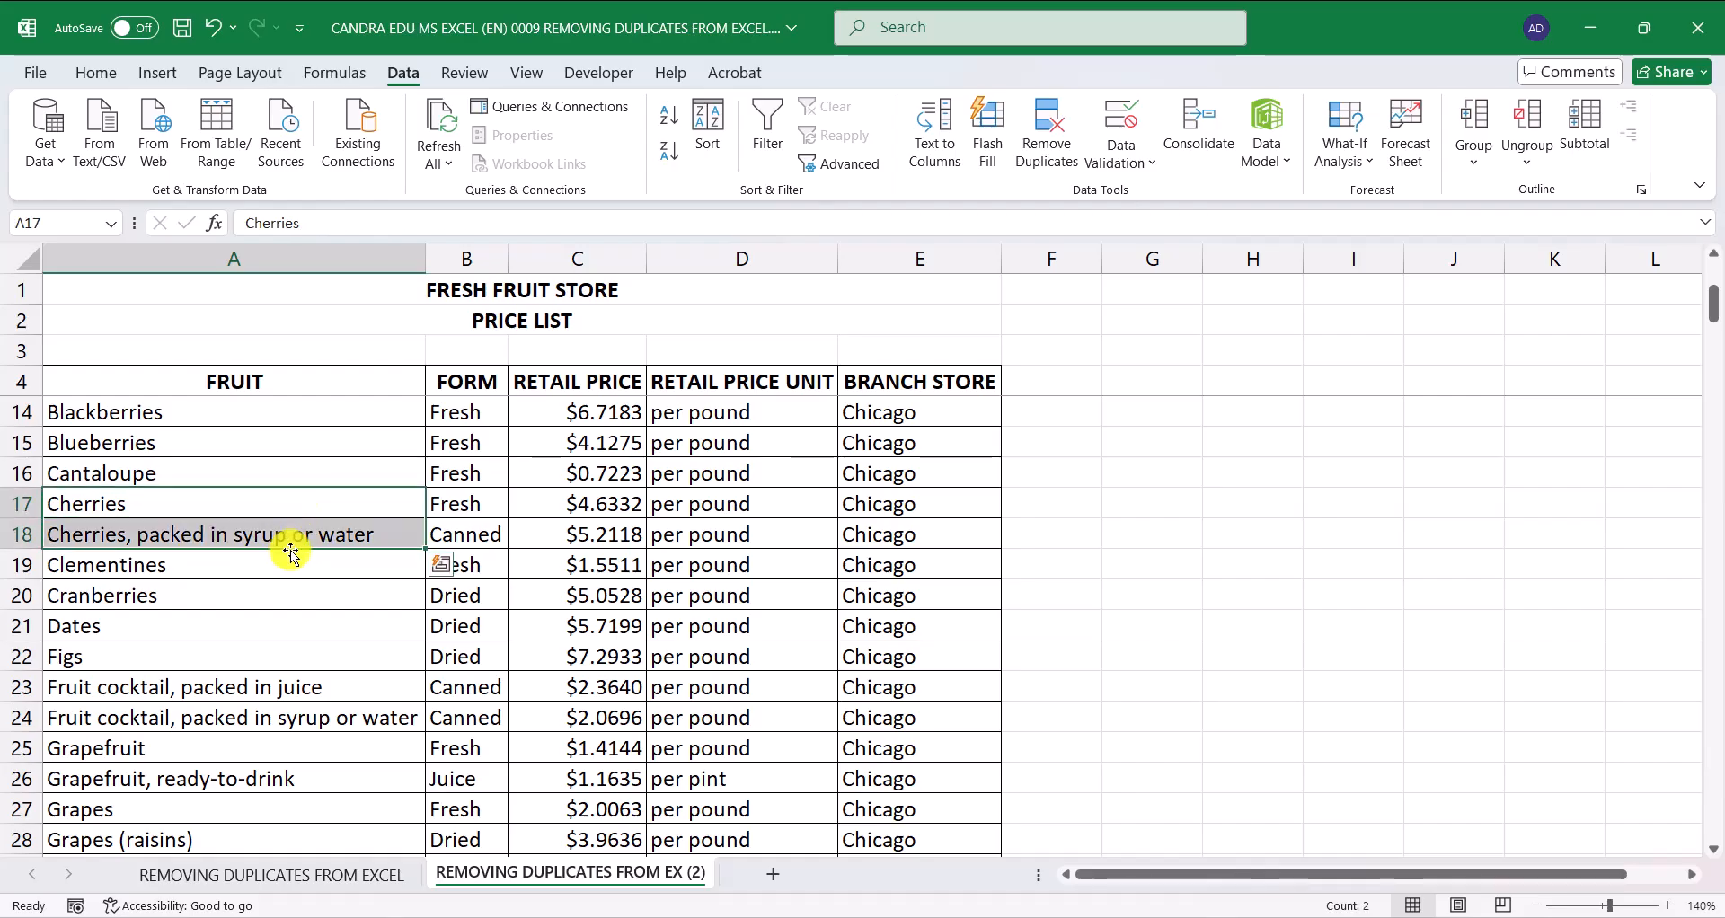
scroll(296, 553, up, 3)
click(375, 616)
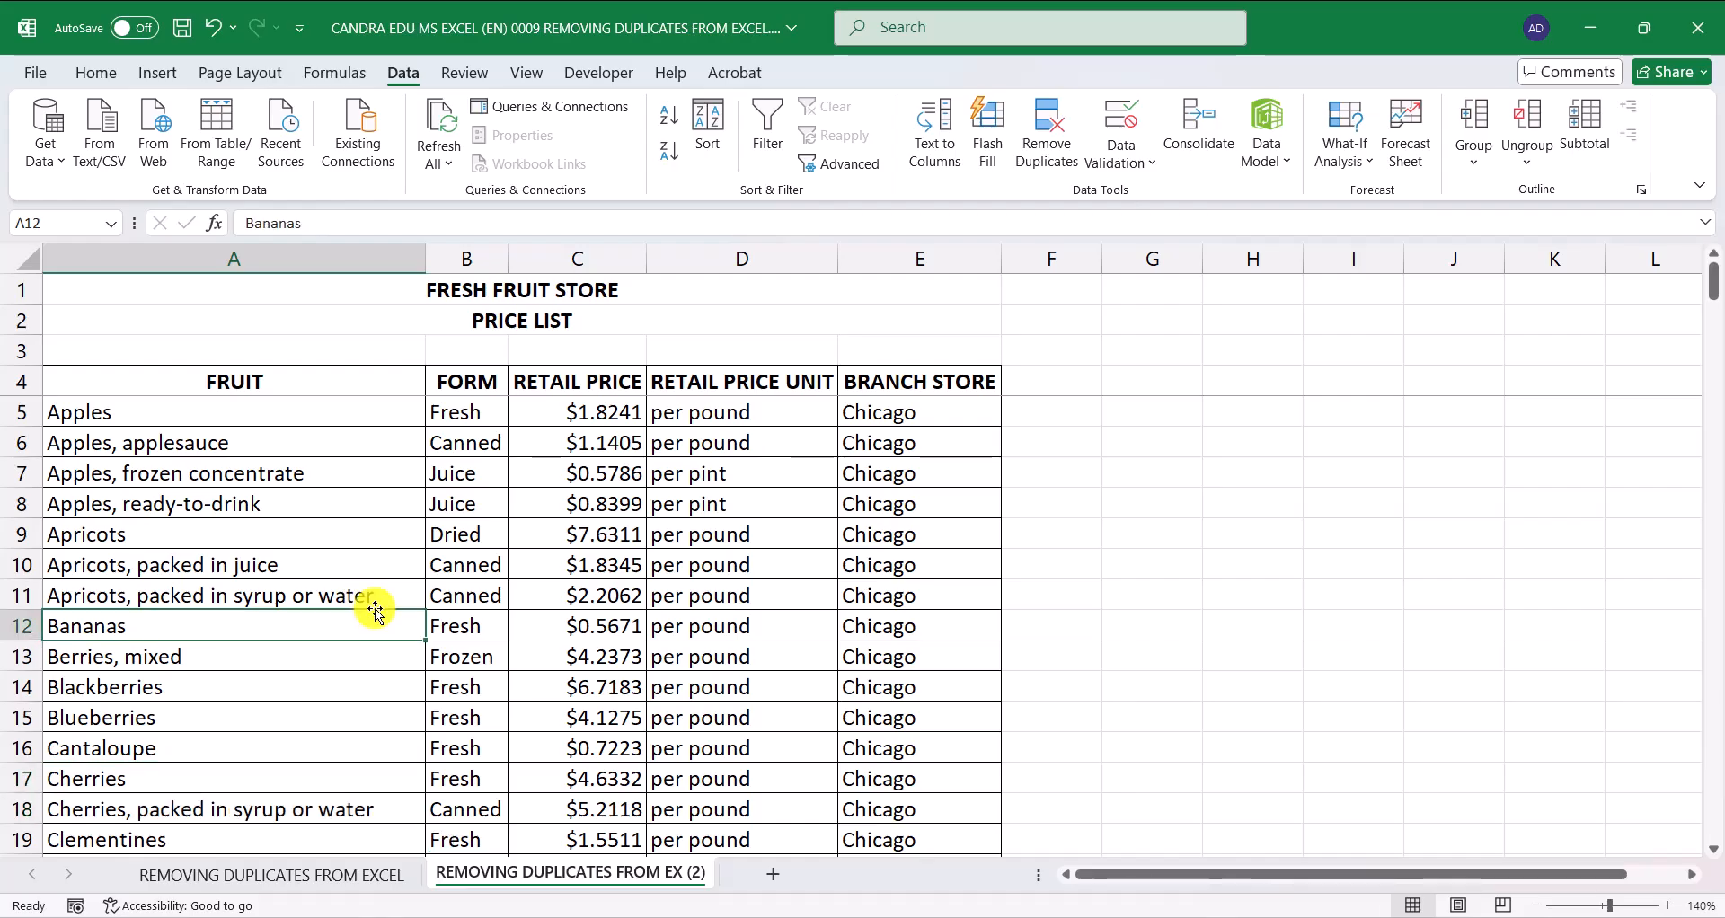